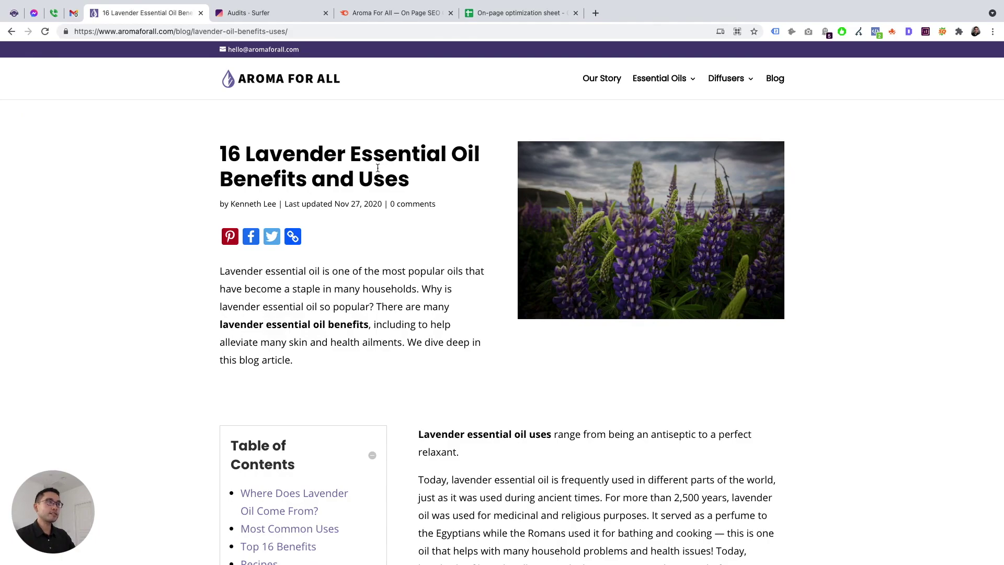
Review the Surfer audits page and SEMrush On Page SEO Checker results, ending on the On-page optimization sheet.
left_click(272, 15)
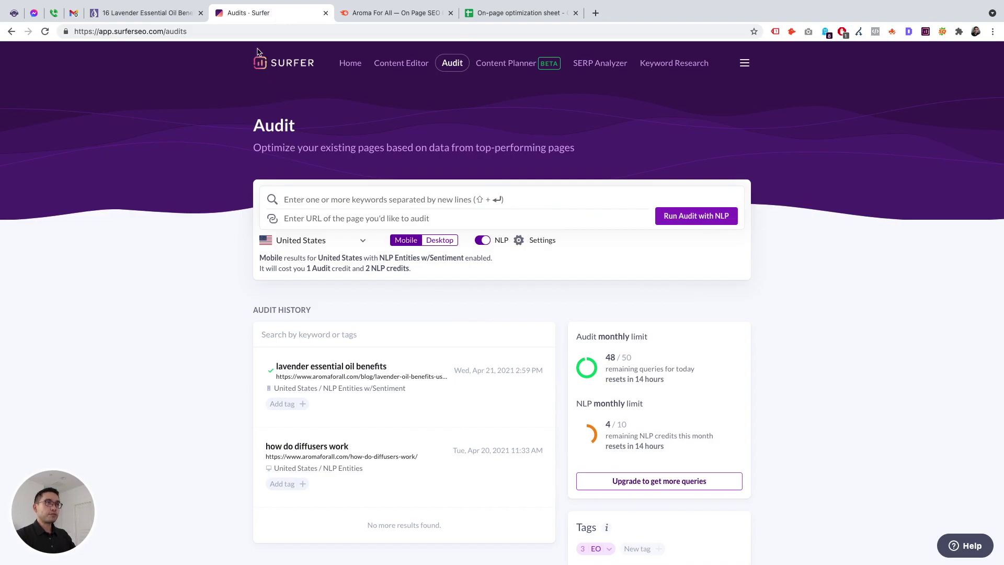
left_click(360, 12)
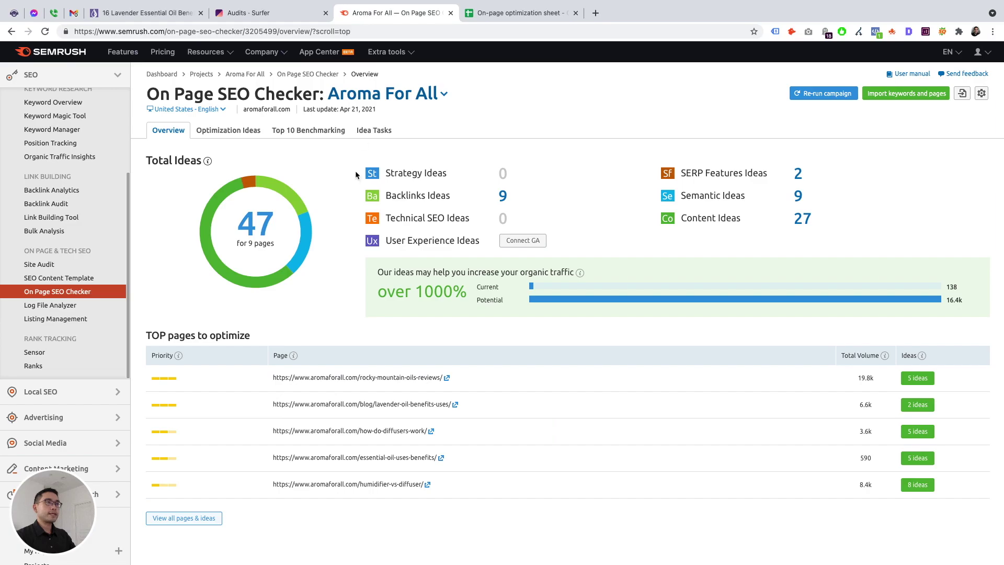
left_click(496, 15)
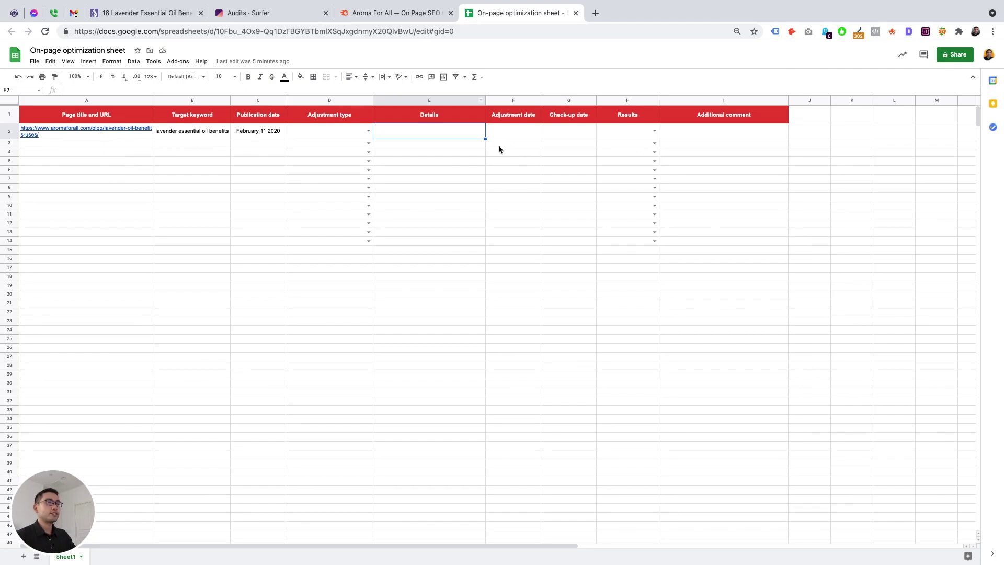
Scroll through the 16 Lavender Essential Oil Benefits article and back to its top.
left_click(141, 10)
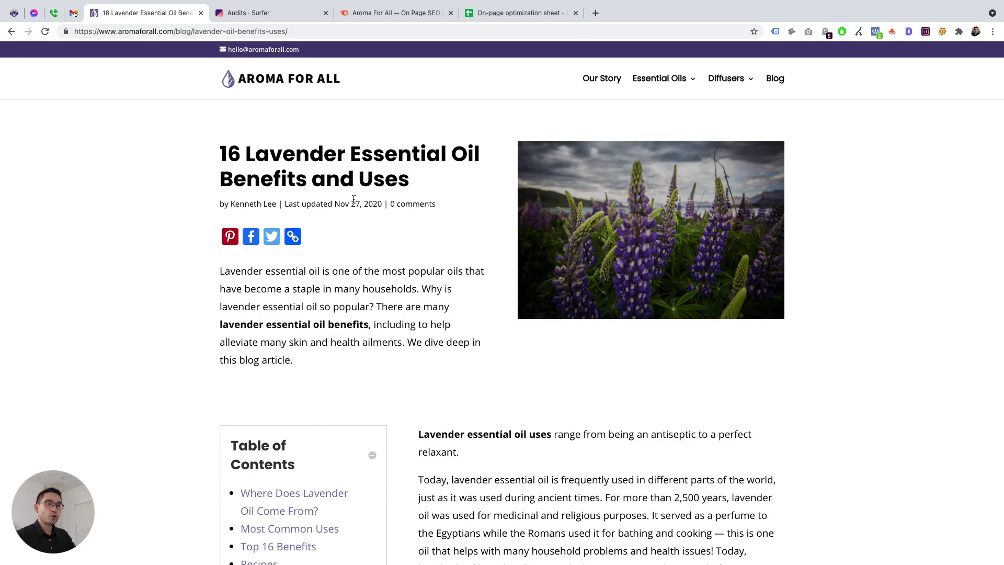
scroll(366, 224, "down", 20)
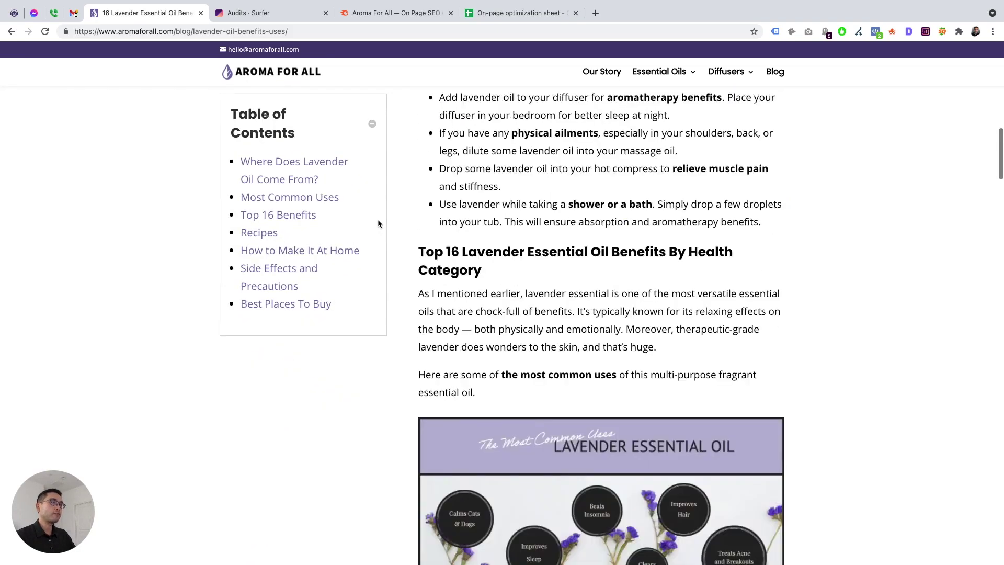
scroll(355, 205, "up", 20)
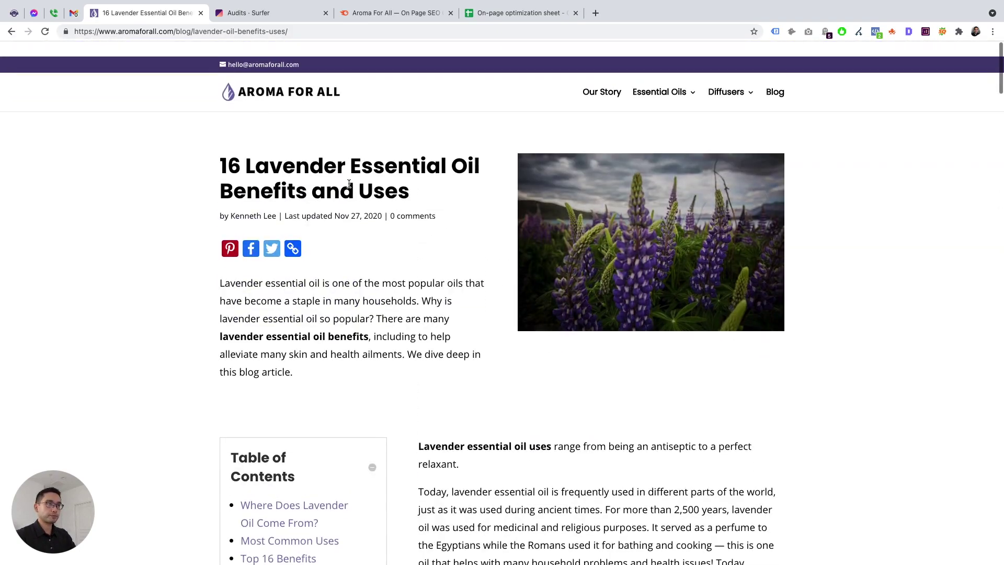
Go to Surfer's Audit page and highlight its subtitle.
left_click(240, 13)
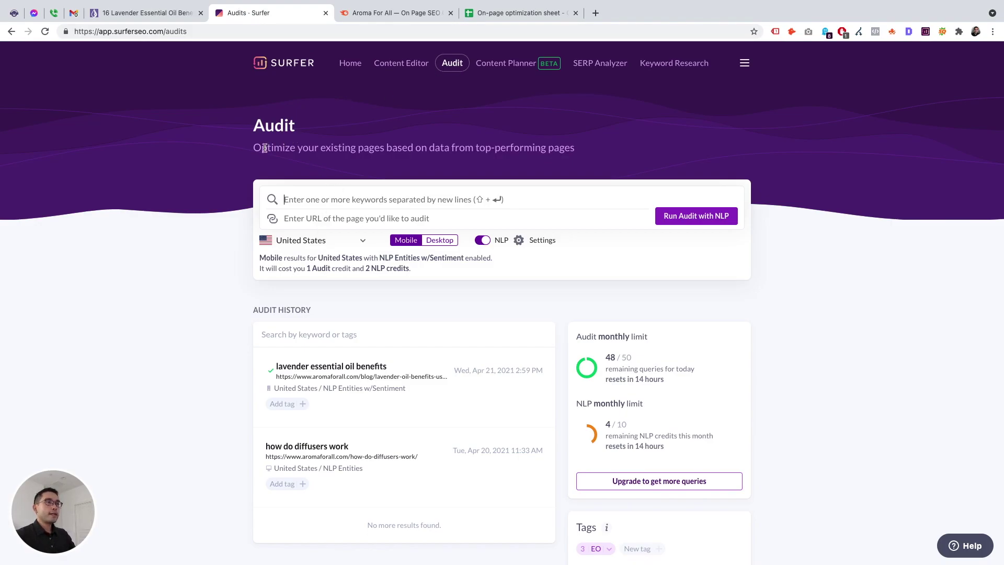
left_click_drag(253, 148, 577, 148)
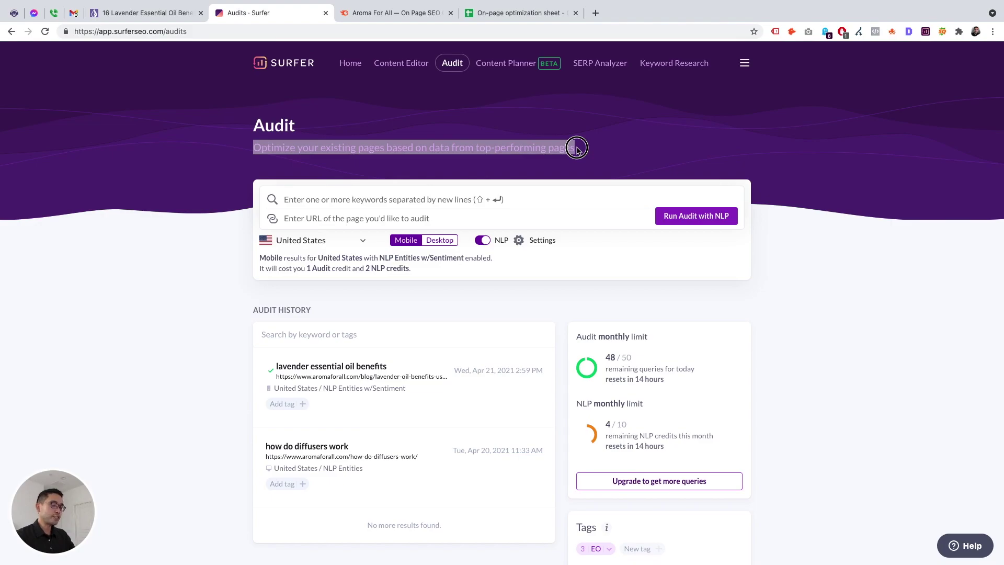
left_click(433, 177)
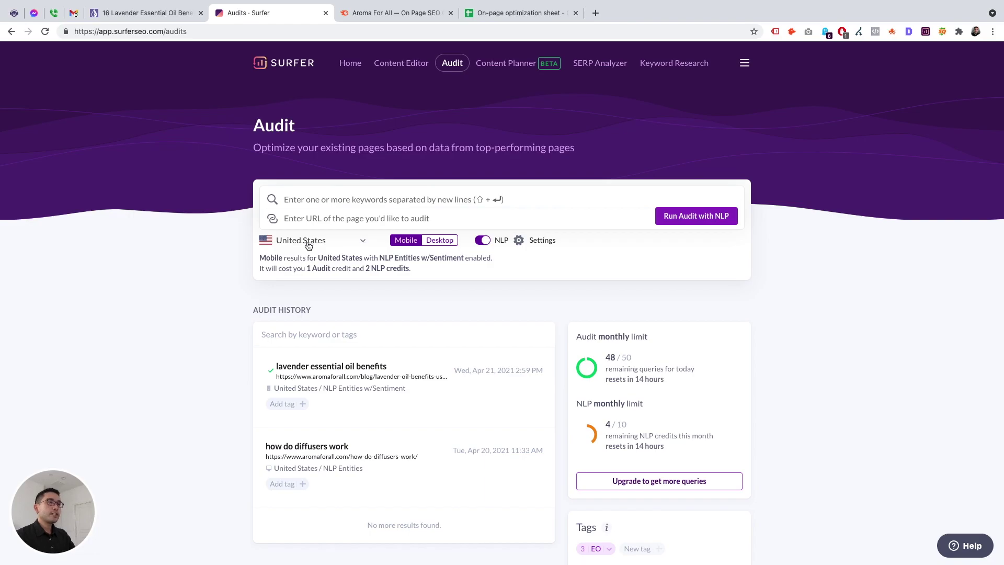
Keep the audit on Mobile results with NLP analysis switched on, then bring up the NLP settings.
left_click(434, 241)
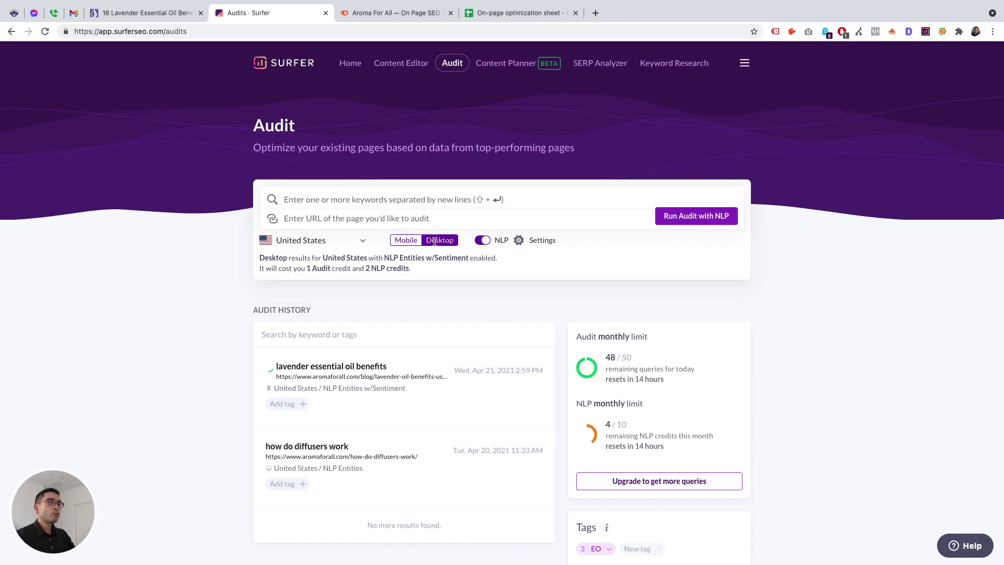
left_click(410, 240)
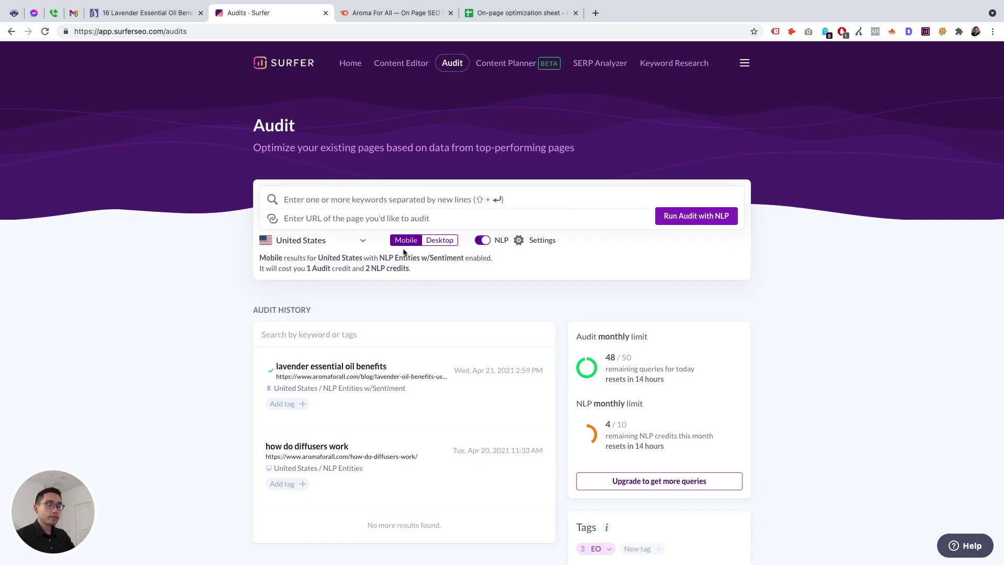
left_click(484, 244)
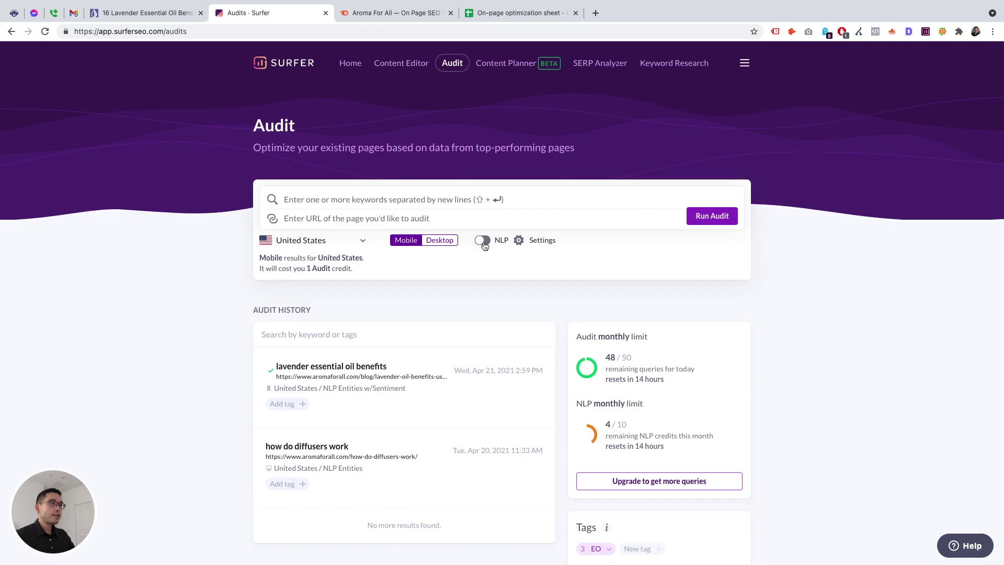
left_click(483, 244)
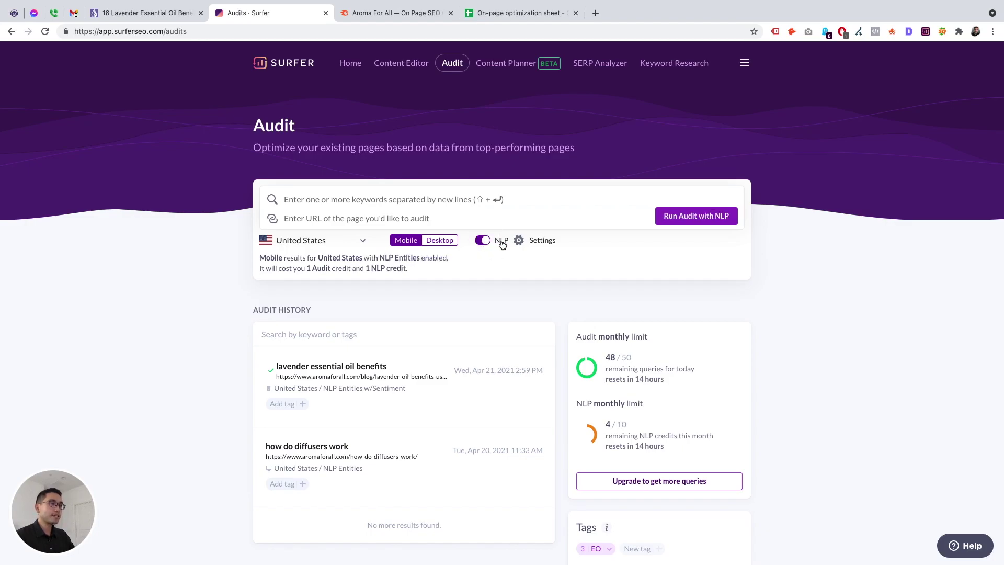
left_click(518, 240)
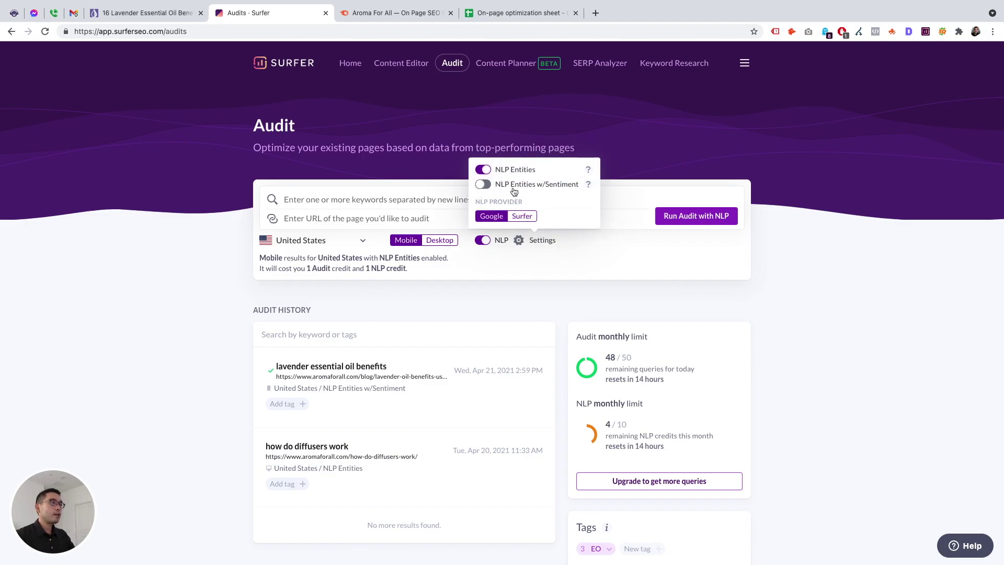
Enable NLP Entities with Sentiment for 2 NLP credits, keeping Google as the NLP provider.
left_click(516, 188)
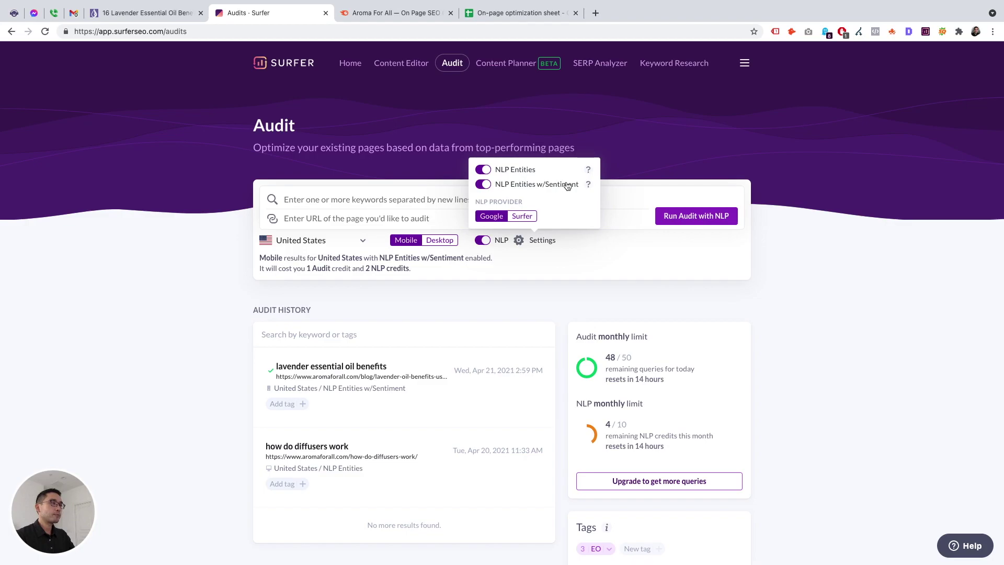
mouse_move(588, 171)
mouse_move(587, 188)
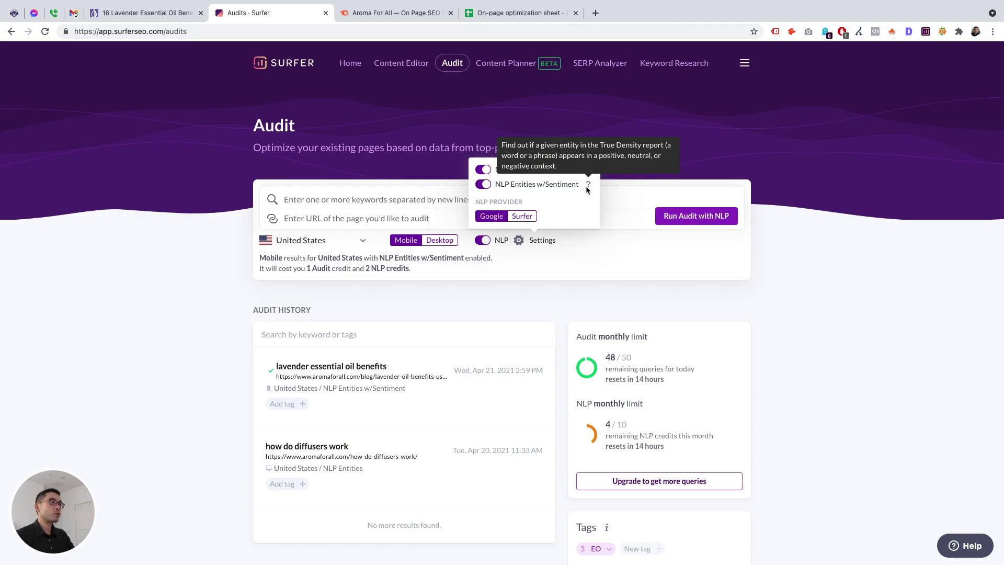
left_click(522, 216)
left_click(494, 216)
left_click(523, 217)
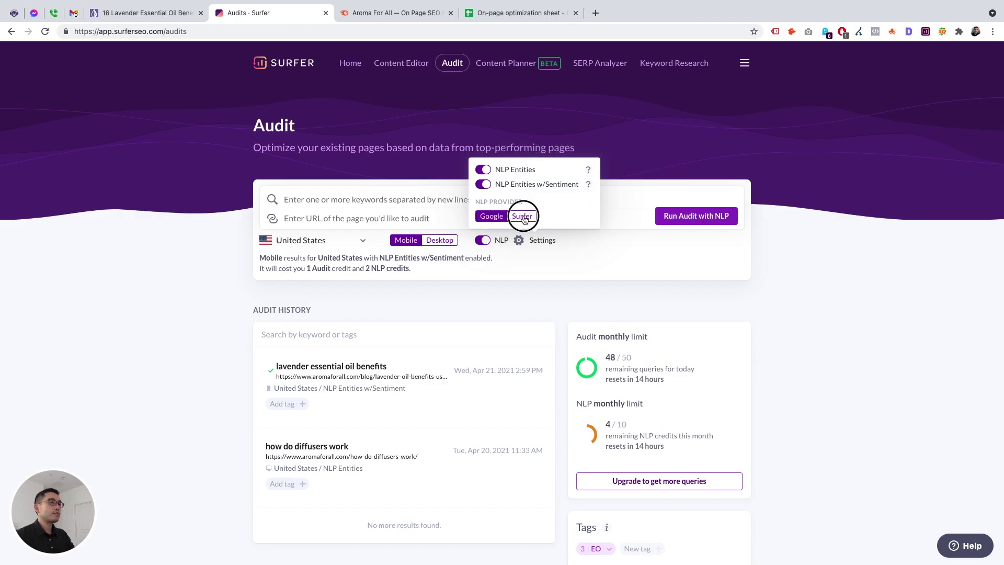
left_click(492, 216)
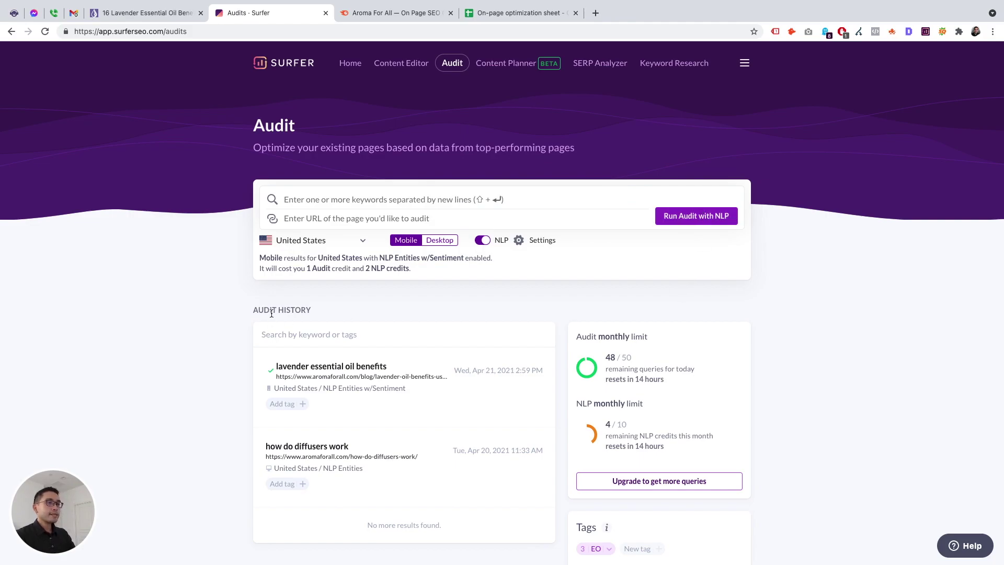
triple_click(319, 315)
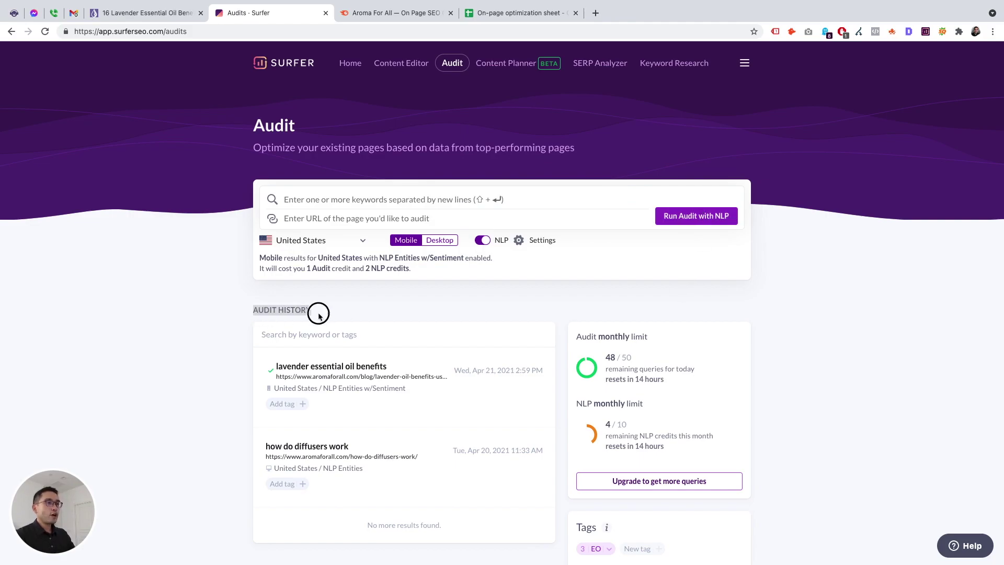
Open the lavender essential oil benefits audit, copy its share link and scroll through the report.
left_click(299, 378)
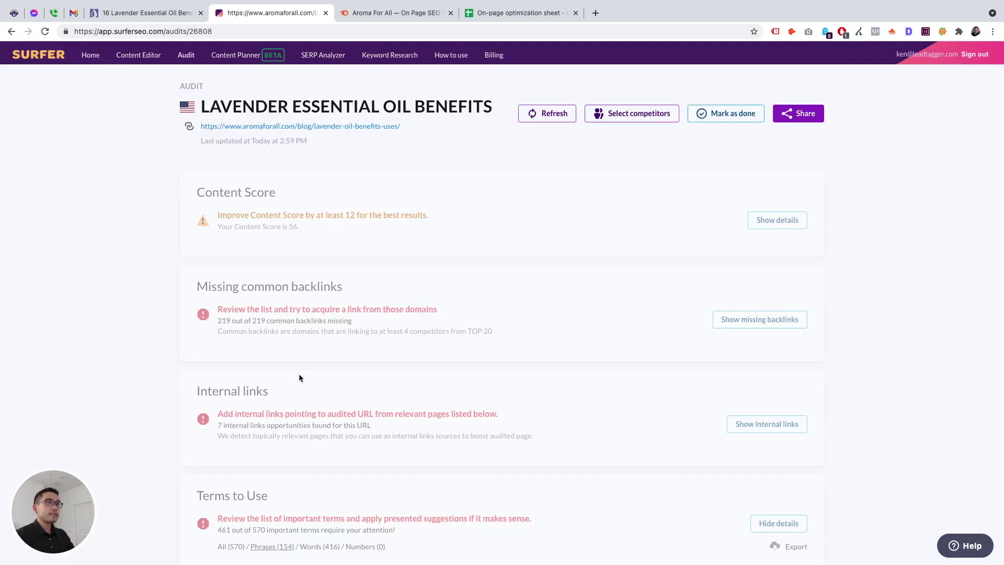
left_click_drag(209, 104, 495, 98)
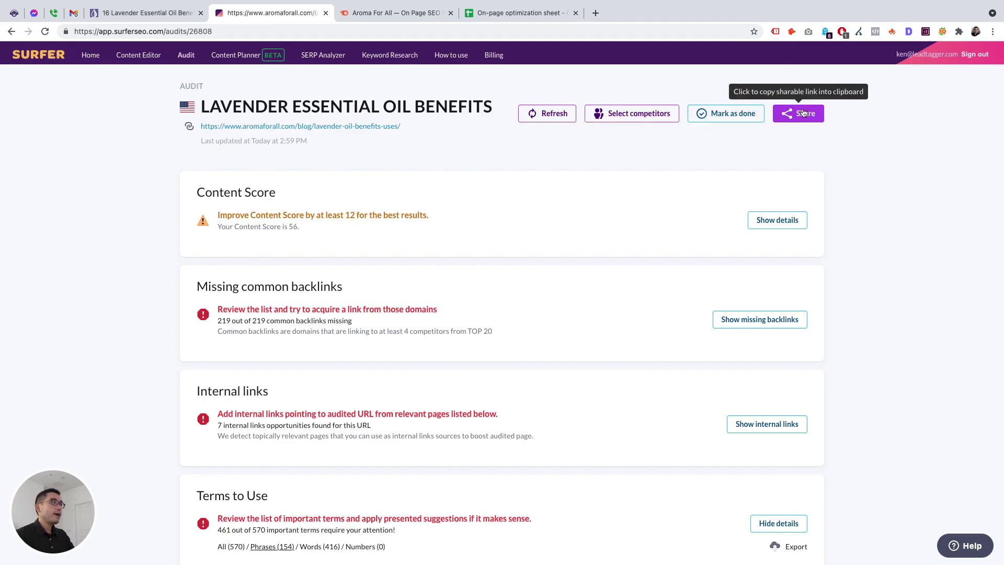
left_click(809, 112)
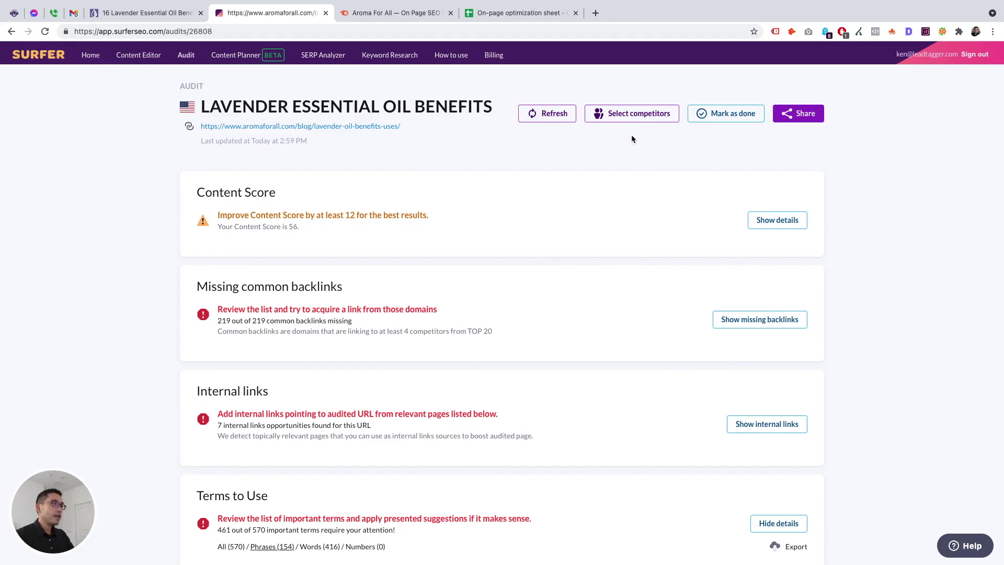
scroll(271, 204, "down", 20)
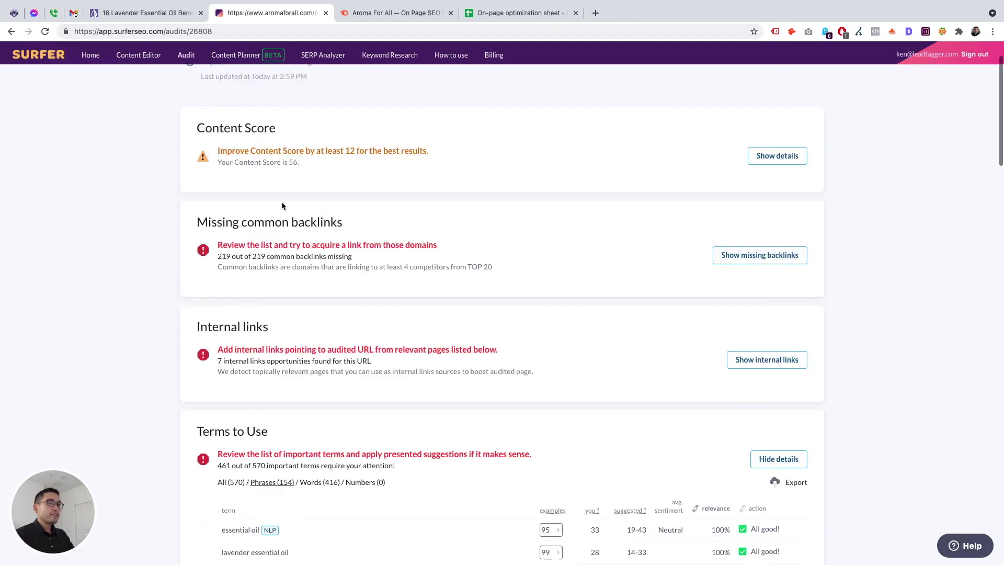
scroll(166, 288, "down", 20)
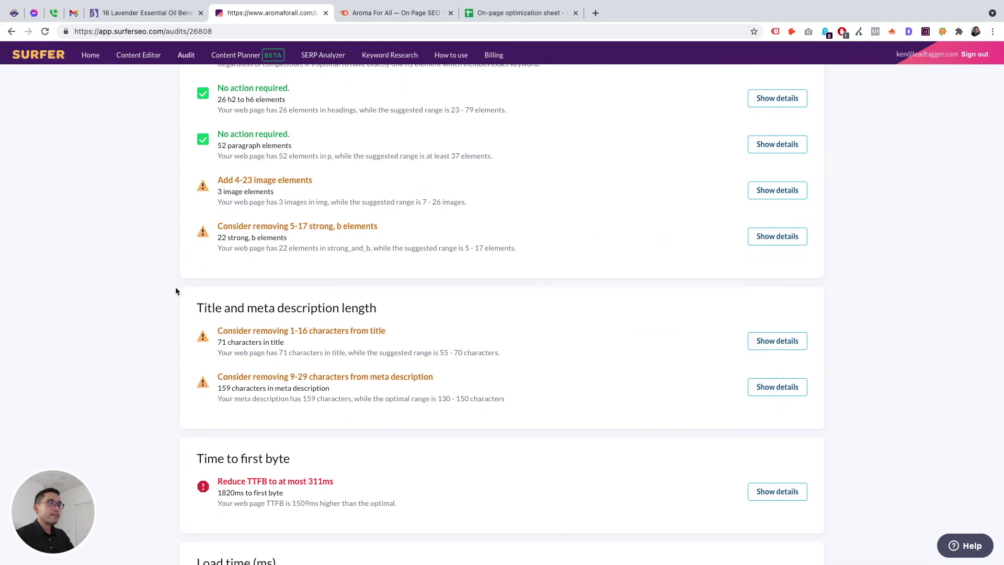
scroll(175, 292, "down", 5)
scroll(176, 291, "up", 20)
scroll(176, 292, "up", 10)
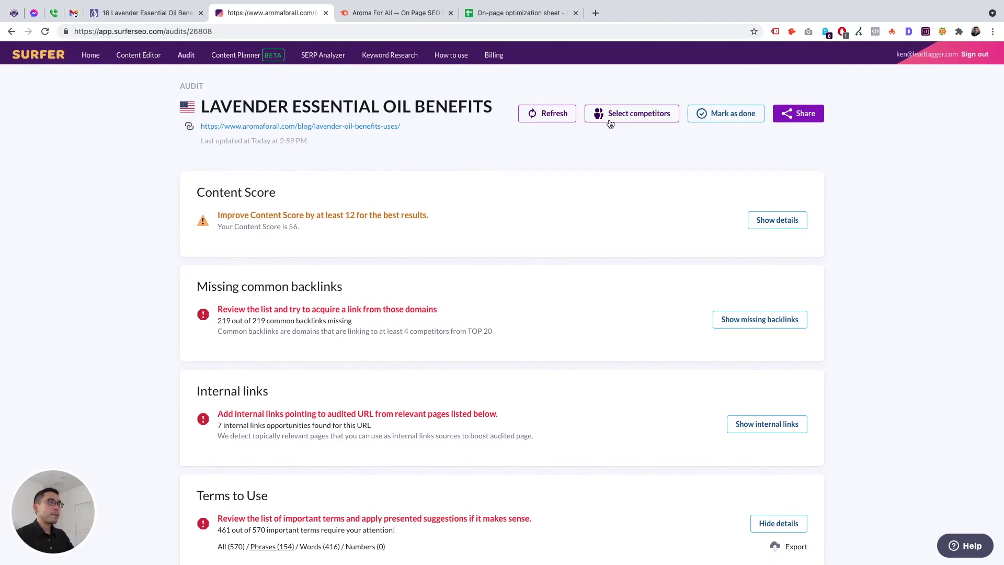
left_click(610, 122)
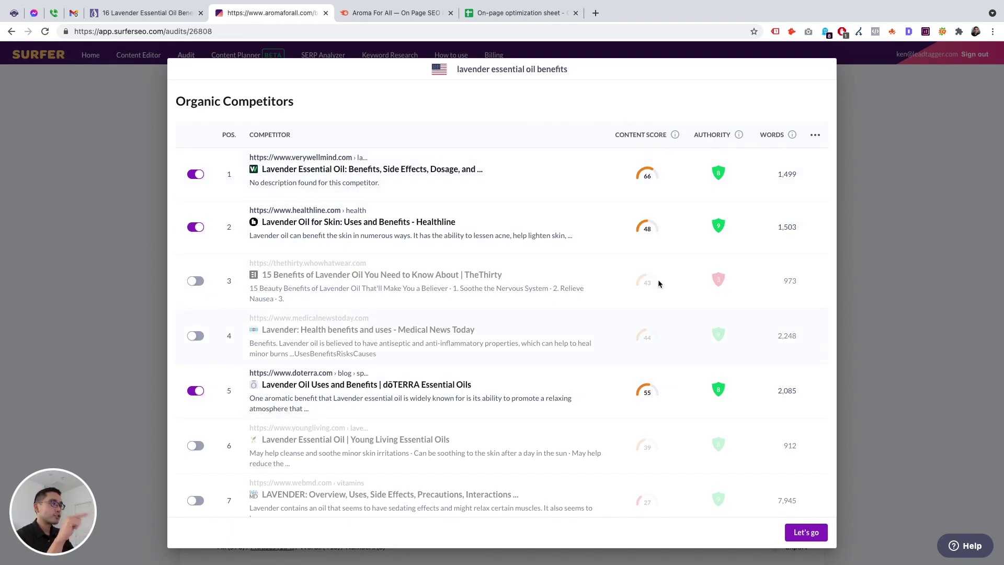
scroll(657, 226, "down", 3)
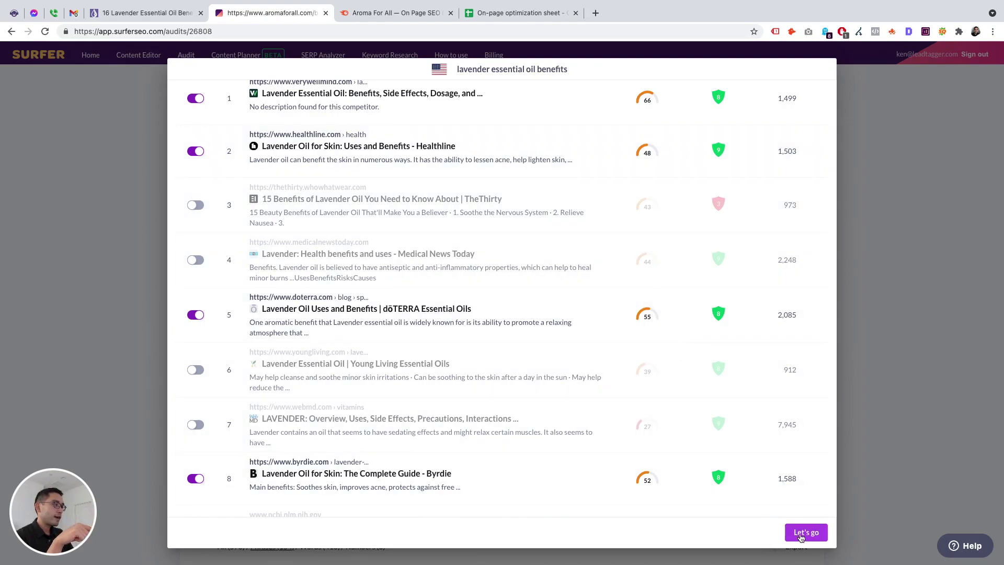
scroll(692, 335, "up", 3)
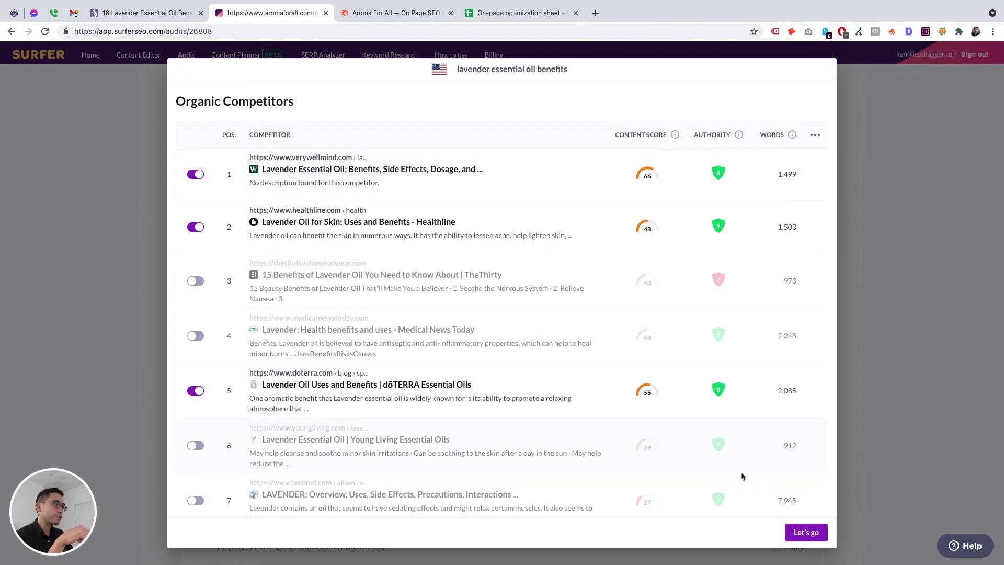
left_click(807, 532)
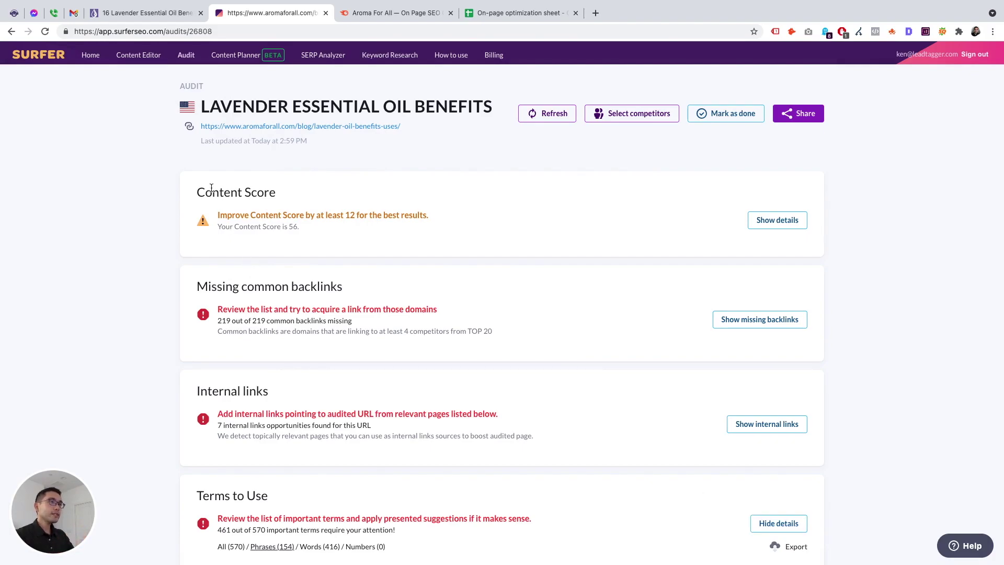
left_click_drag(198, 191, 291, 190)
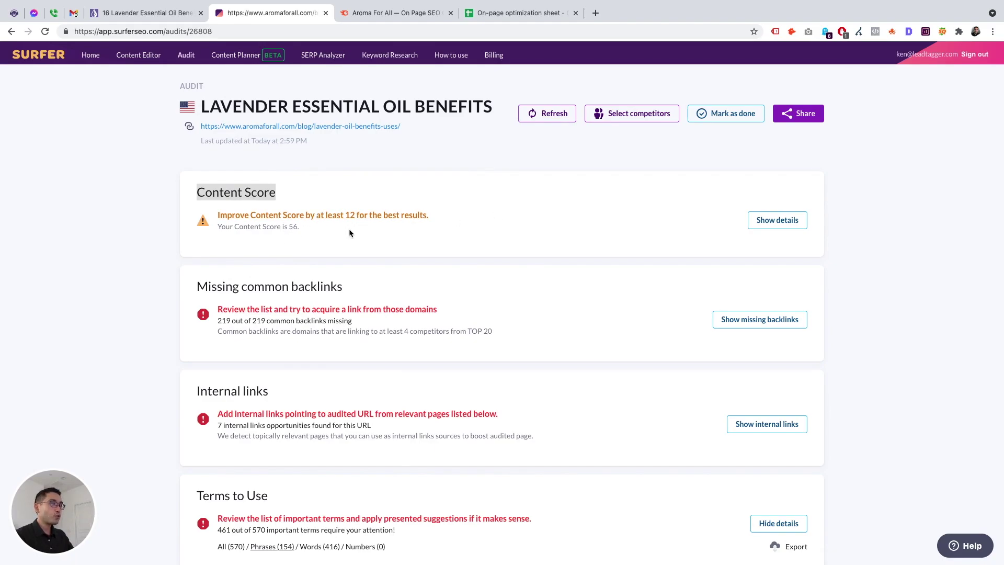
Show the Content Score competitor chart, then list the missing common backlinks (219 of 219 missing).
left_click(778, 225)
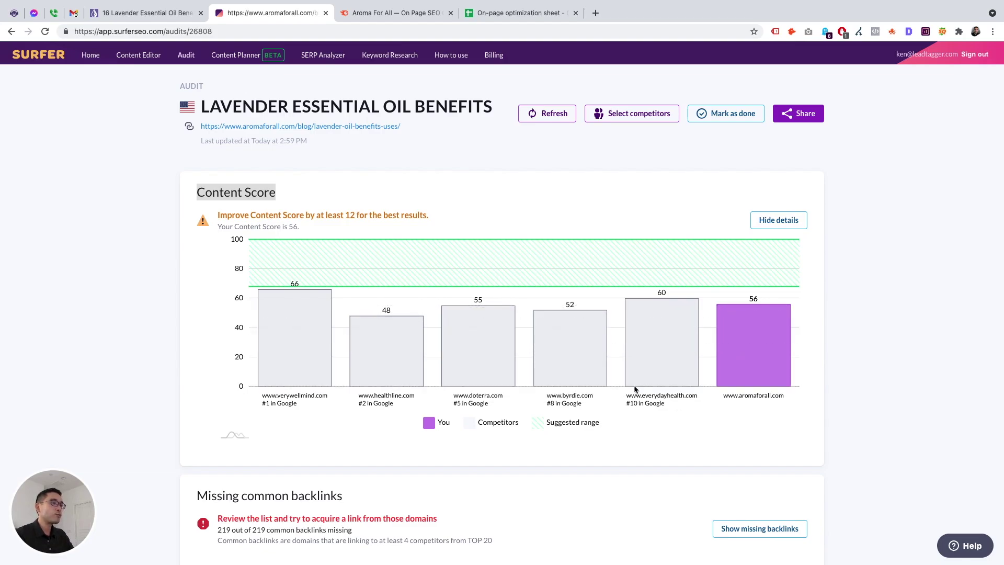
scroll(278, 372, "down", 3)
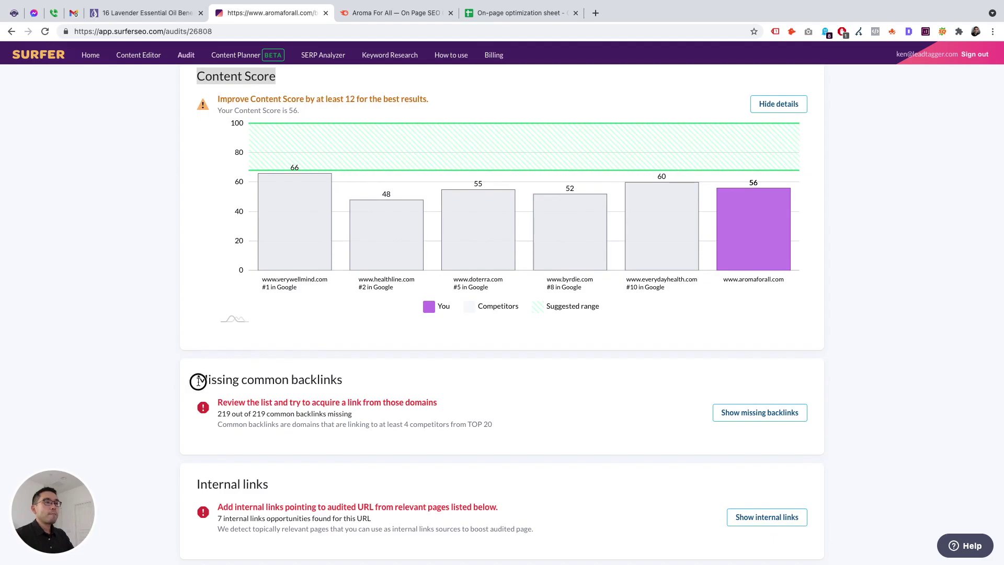
left_click_drag(197, 381, 366, 382)
scroll(365, 385, "down", 2)
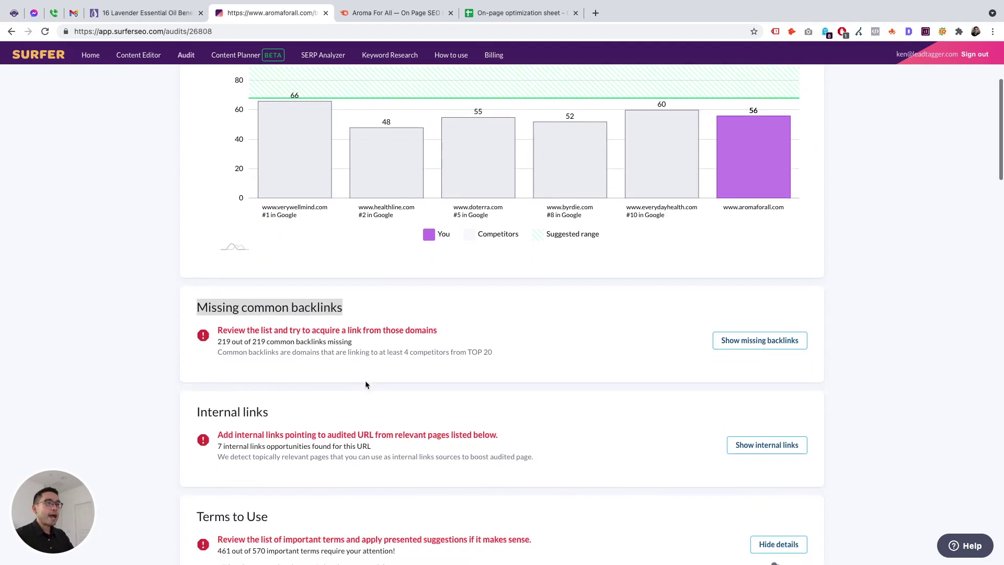
left_click(772, 344)
Collapse the missing backlinks, highlight the Internal links explanation, and show the 7 internal link opportunities.
scroll(680, 334, "down", 3)
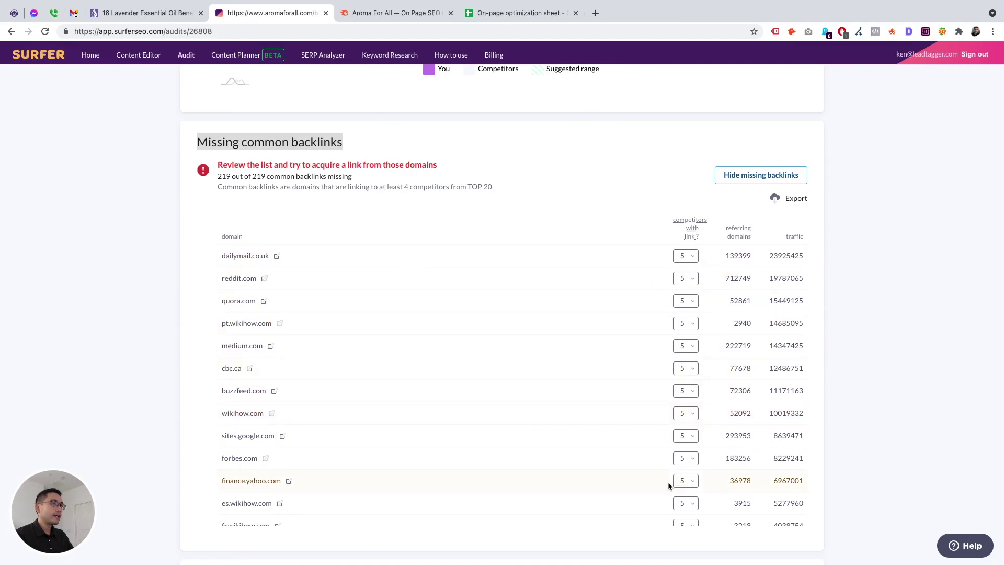
left_click(743, 179)
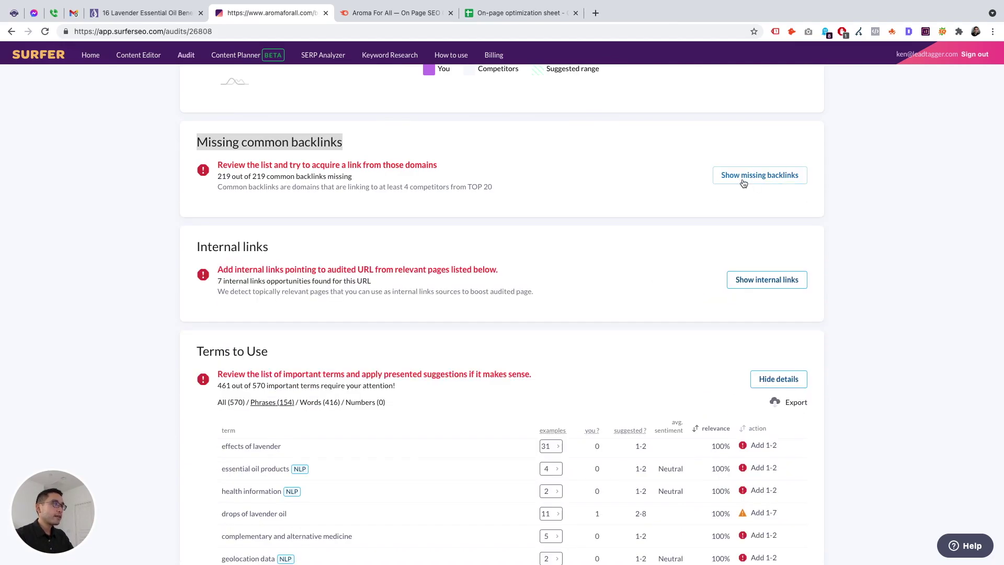
left_click_drag(199, 246, 534, 294)
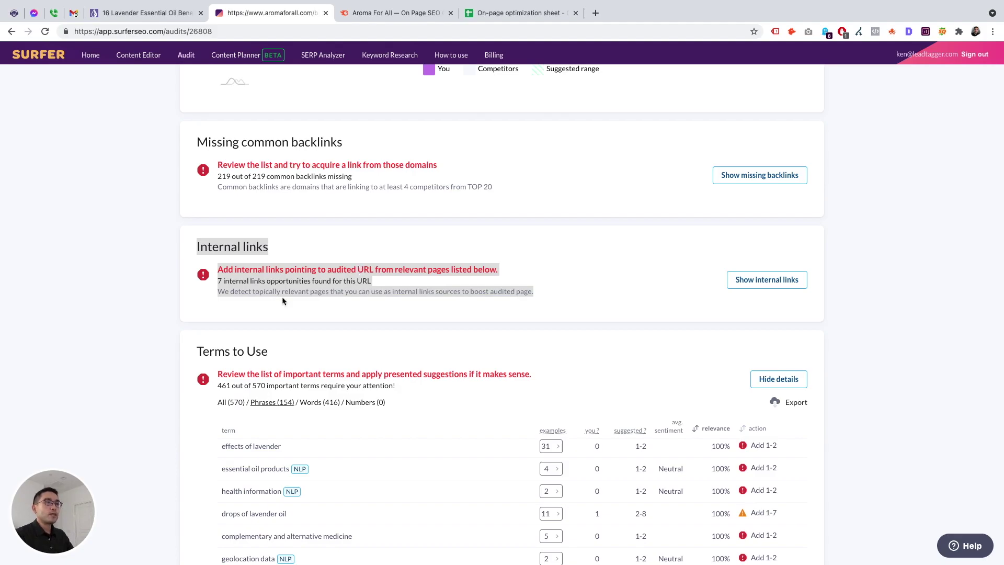
left_click(215, 288)
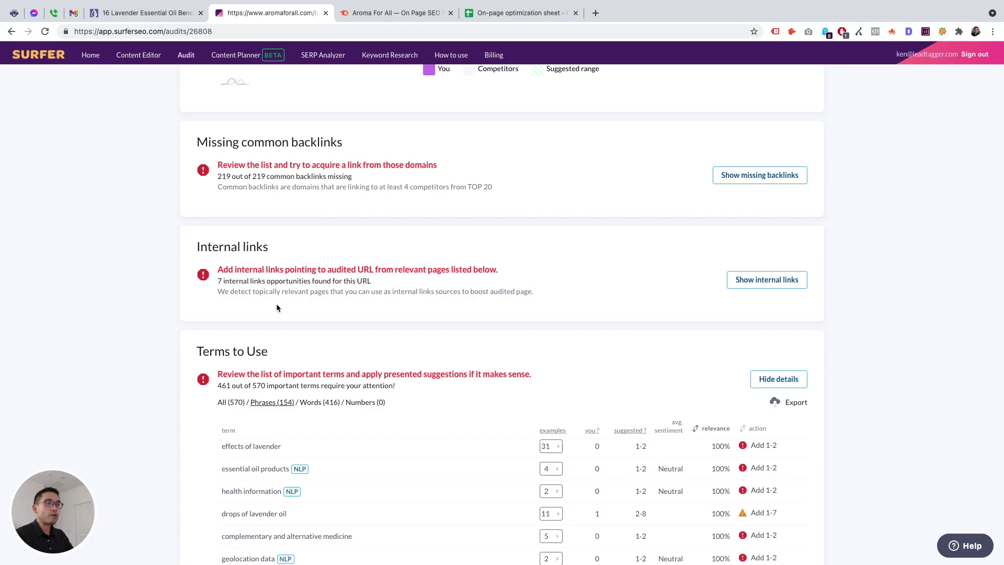
left_click_drag(217, 291, 549, 293)
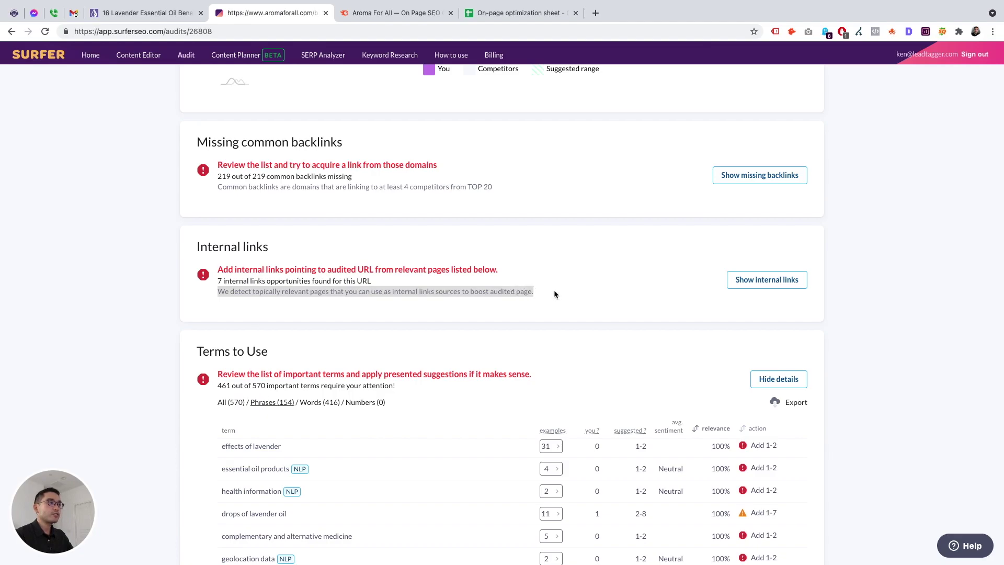
left_click(555, 294)
Review the seven internal link suggestions, then scroll to Terms to Use (461 of 570 flagged).
left_click(767, 280)
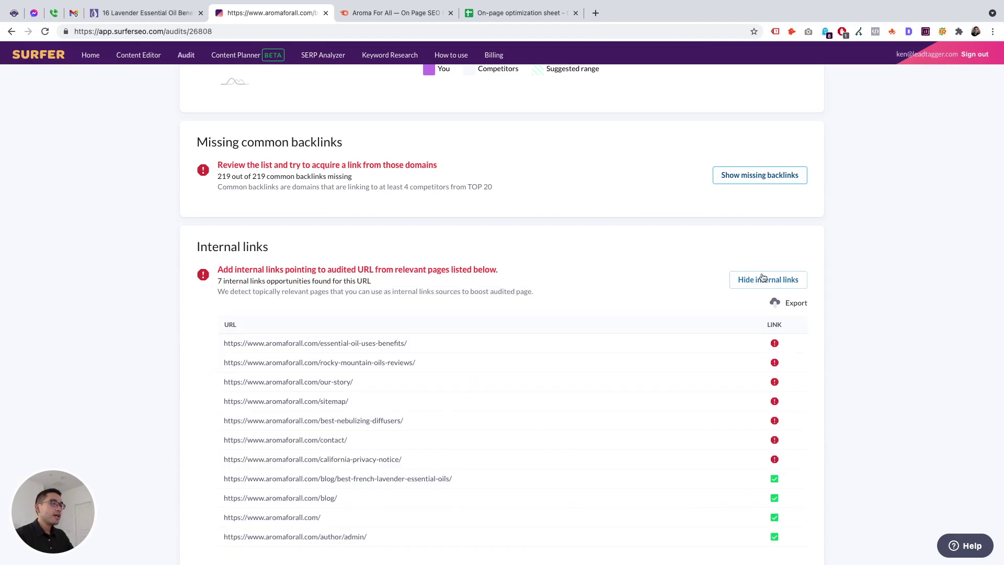
scroll(747, 262, "down", 2)
scroll(746, 262, "down", 1)
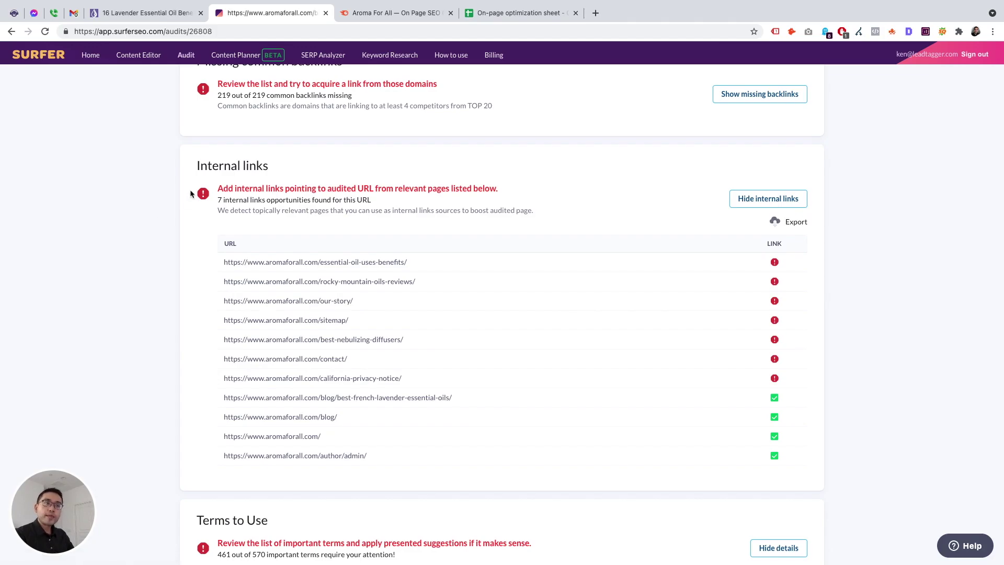
left_click_drag(195, 166, 365, 177)
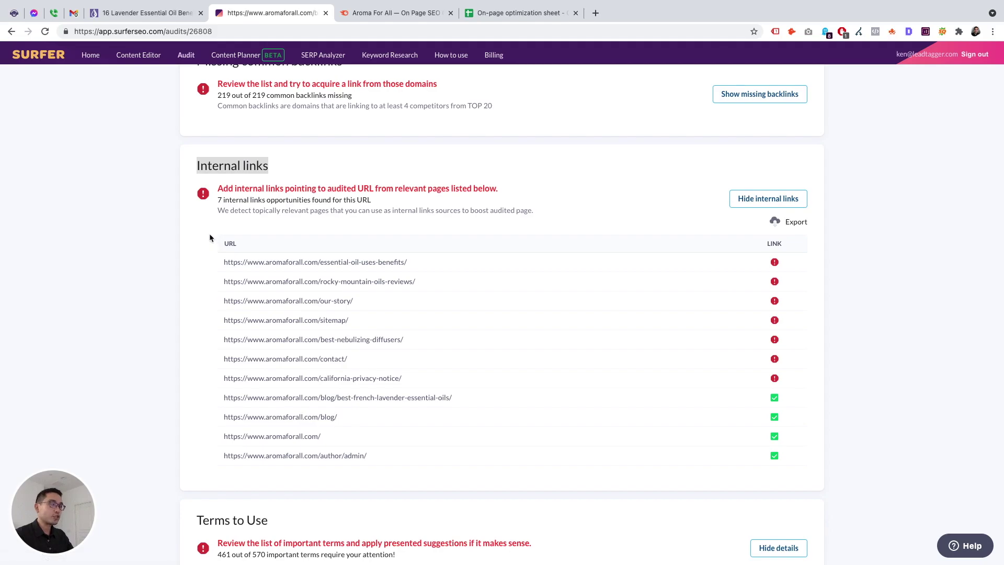
scroll(214, 233, "down", 4)
scroll(238, 229, "down", 3)
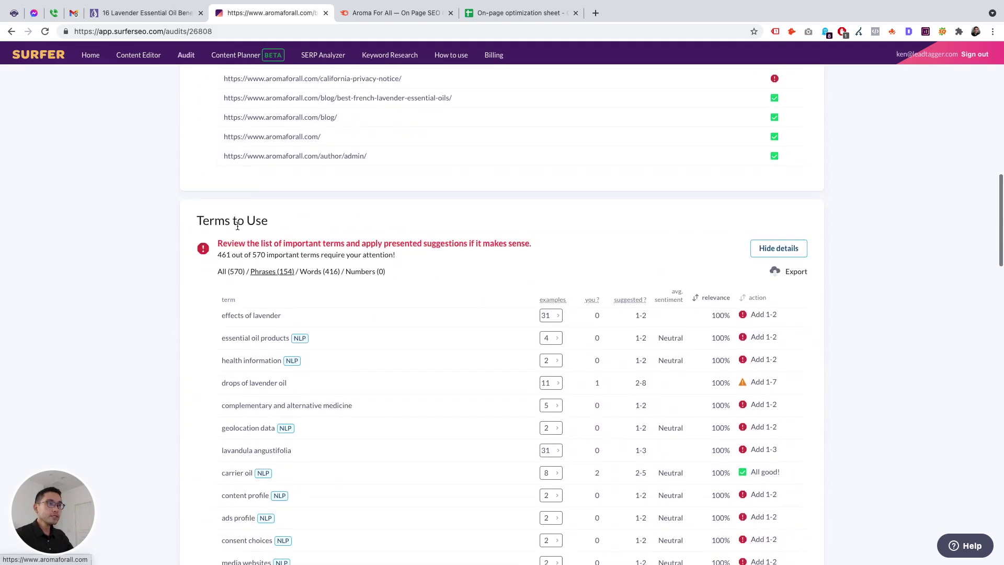
left_click_drag(203, 220, 262, 220)
left_click_drag(219, 245, 528, 244)
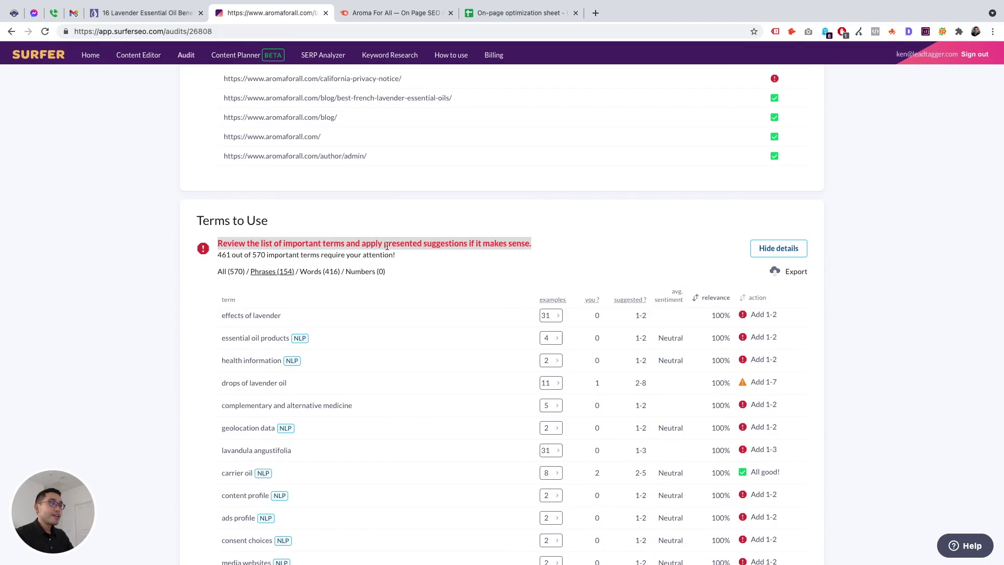
scroll(388, 243, "down", 3)
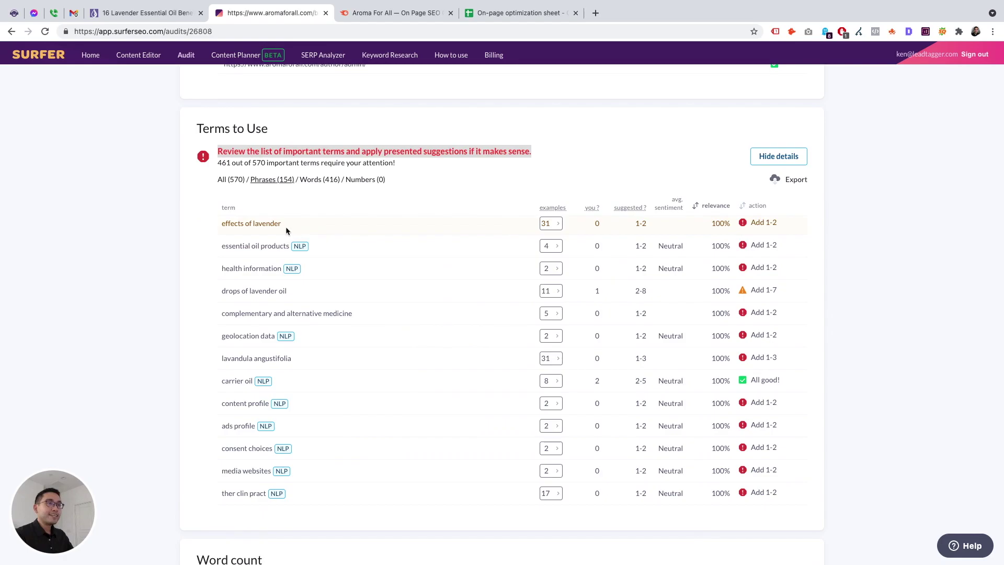
scroll(285, 227, "up", 5)
scroll(286, 240, "up", 3)
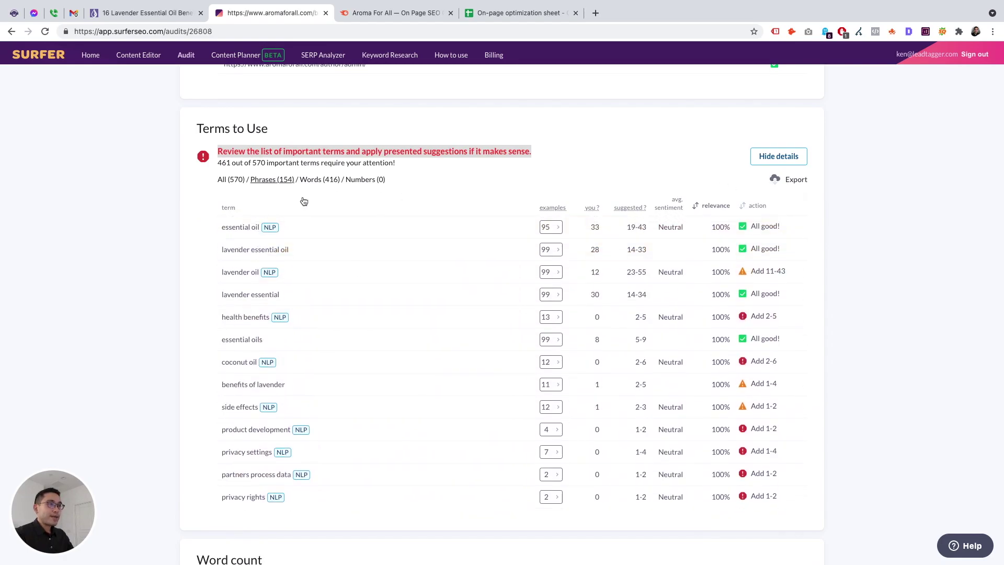
scroll(350, 270, "down", 10)
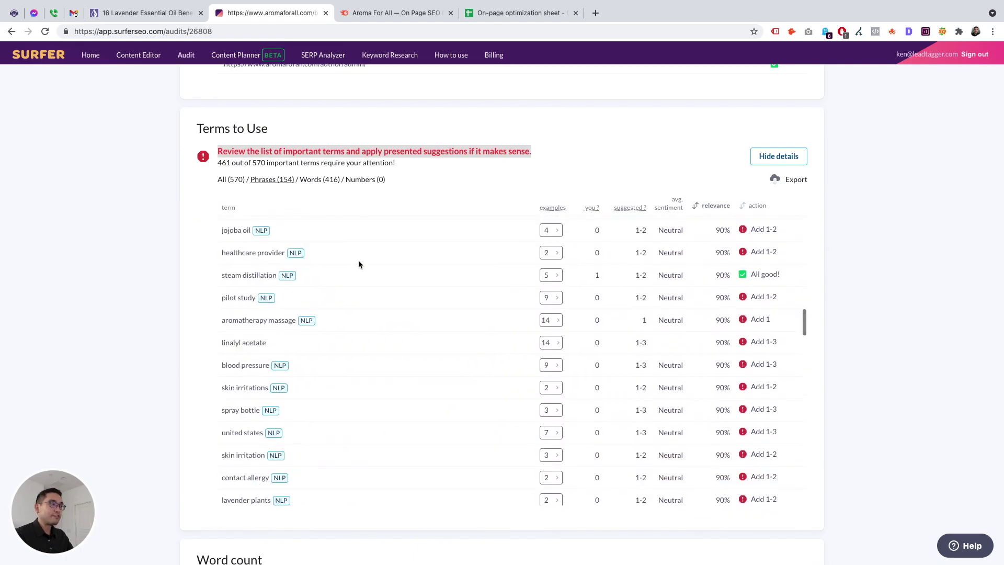
scroll(359, 261, "up", 10)
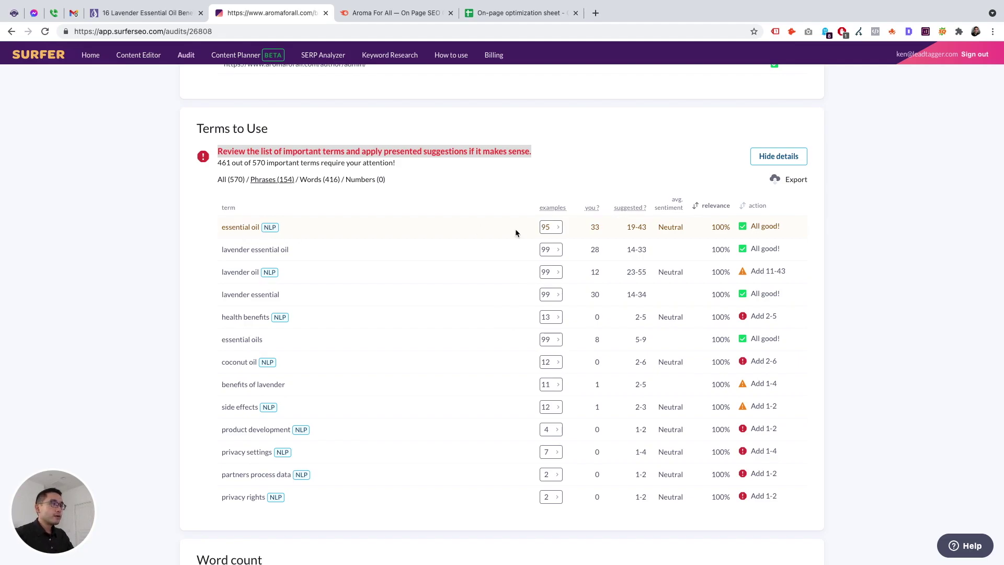
left_click_drag(226, 227, 250, 227)
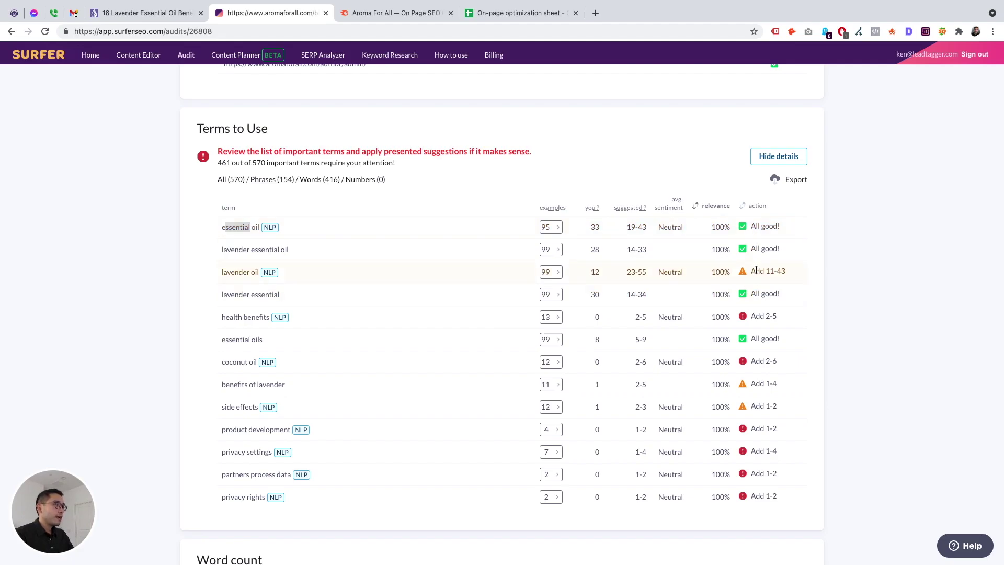
left_click_drag(776, 318, 227, 318)
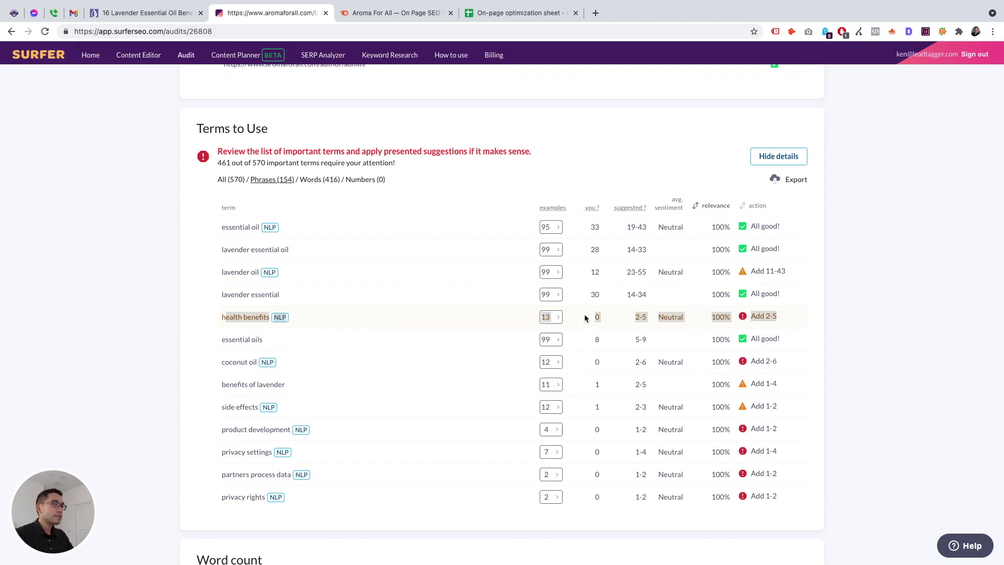
left_click(556, 320)
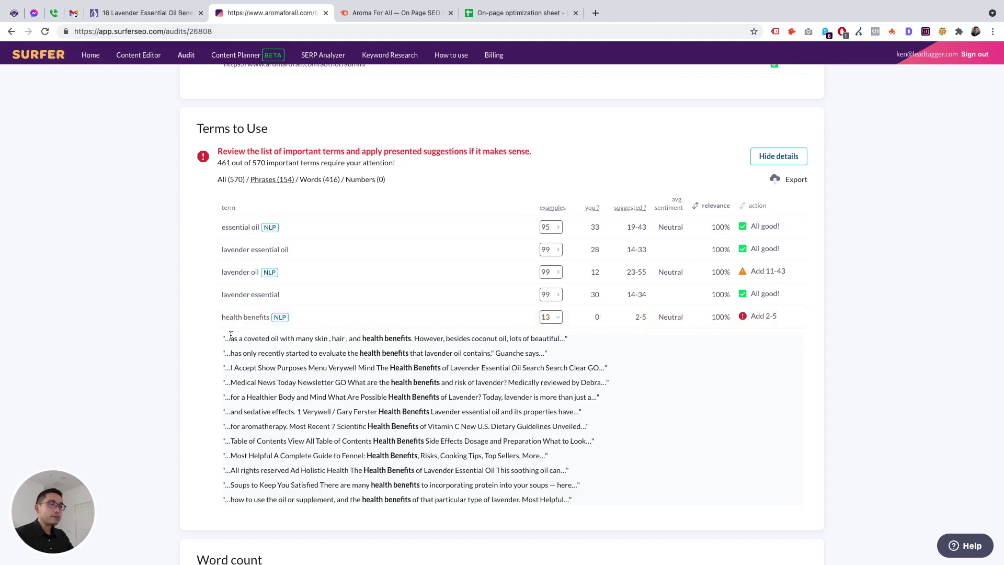
left_click_drag(235, 340, 447, 348)
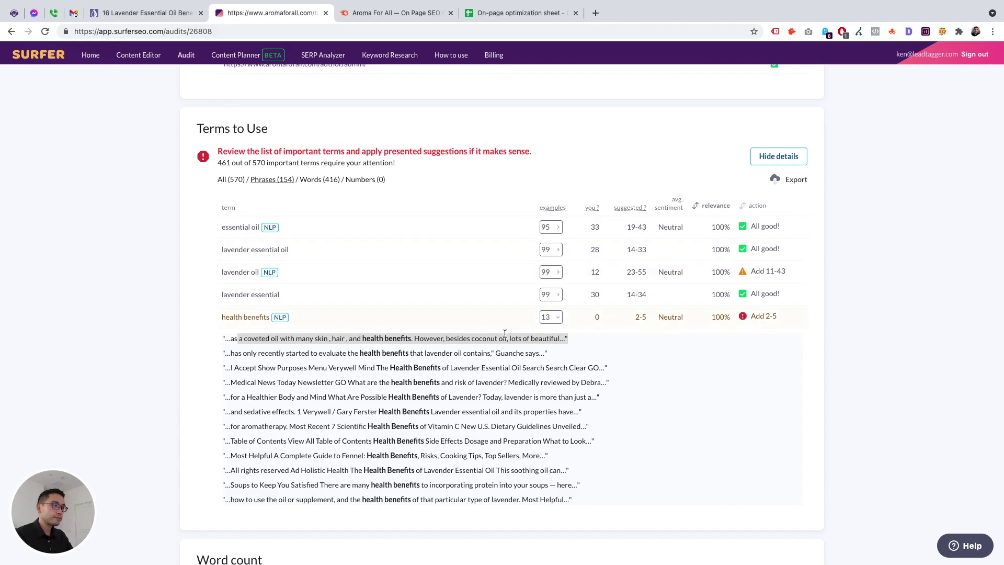
left_click(551, 319)
scroll(571, 334, "down", 1)
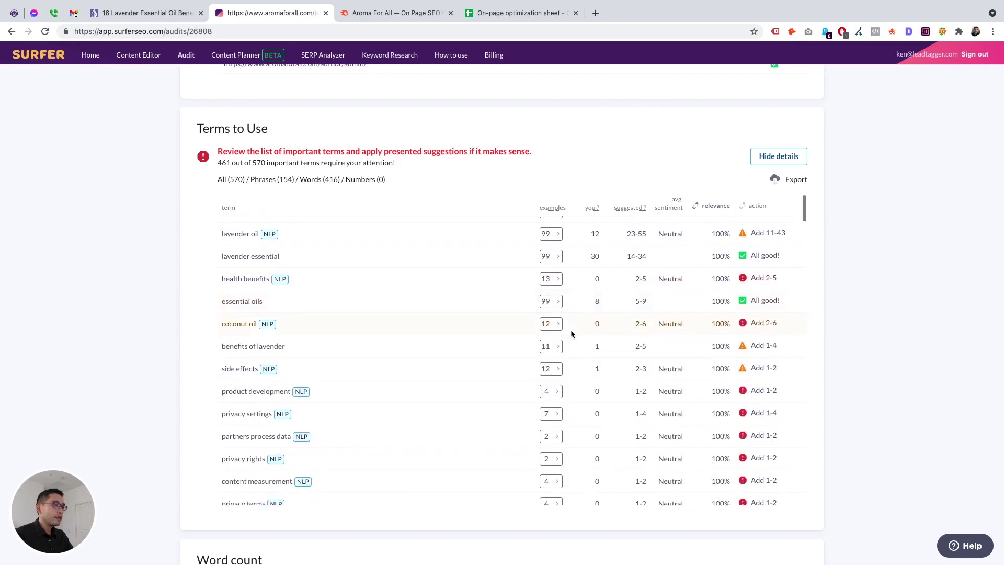
scroll(571, 333, "down", 15)
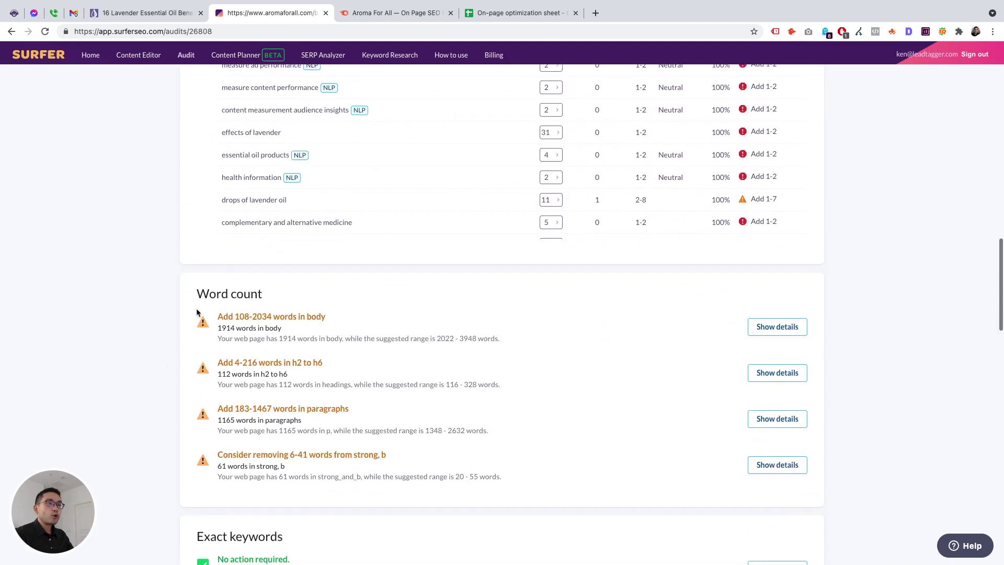
Highlight the body word count recommendation and expand its competitor chart.
left_click_drag(197, 312, 262, 296)
scroll(279, 316, "down", 1)
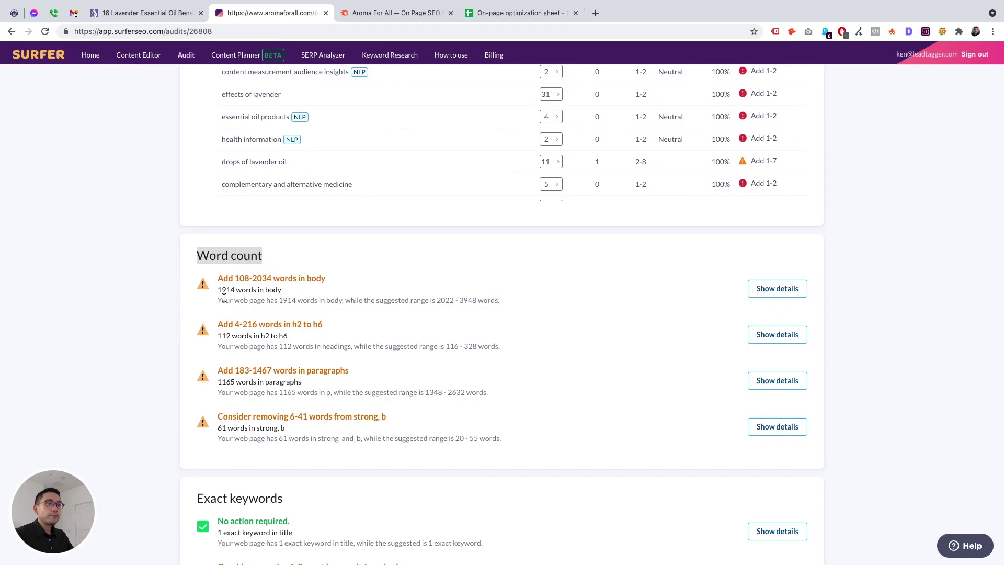
left_click_drag(221, 278, 273, 277)
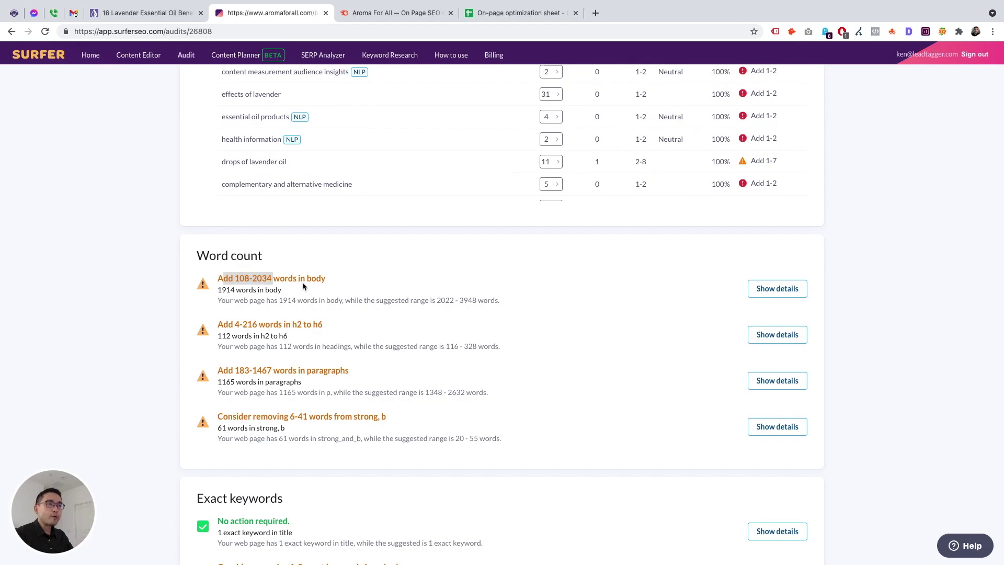
left_click(777, 291)
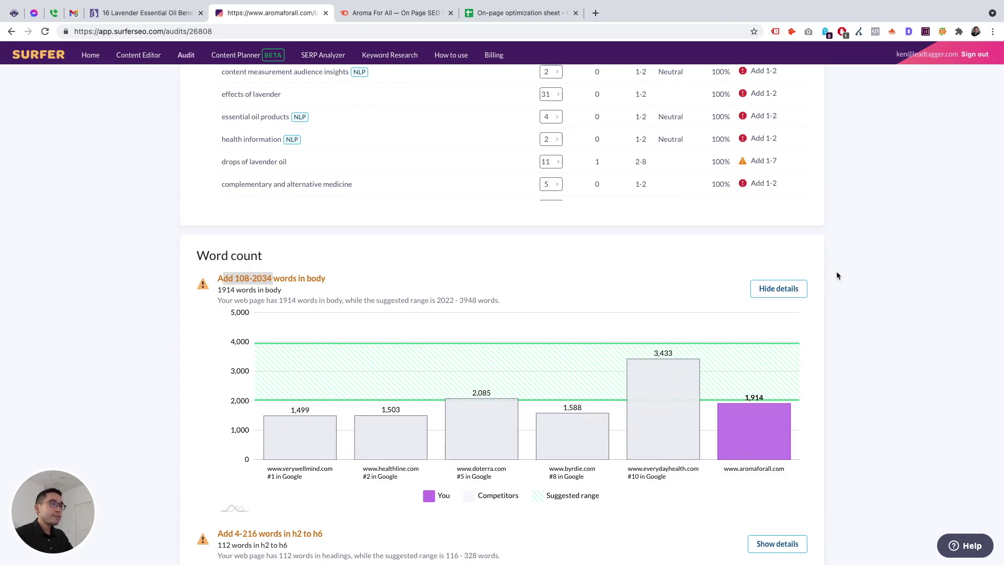
Expand the h2–h6 and strong, b word count charts, showing 61 bold words against 20–55.
scroll(770, 295, "down", 4)
scroll(769, 296, "down", 1)
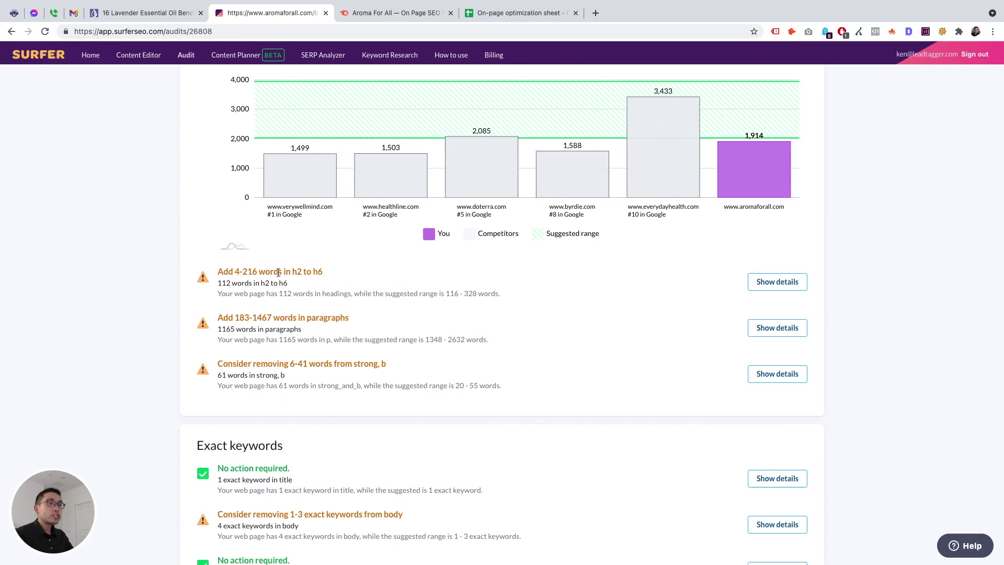
left_click(801, 285)
scroll(726, 347, "down", 3)
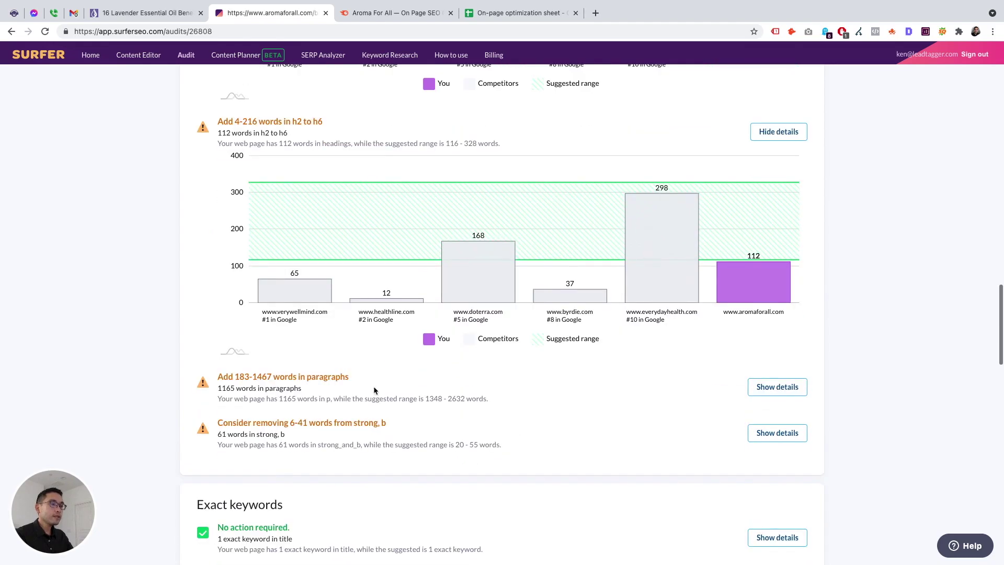
left_click_drag(230, 378, 332, 387)
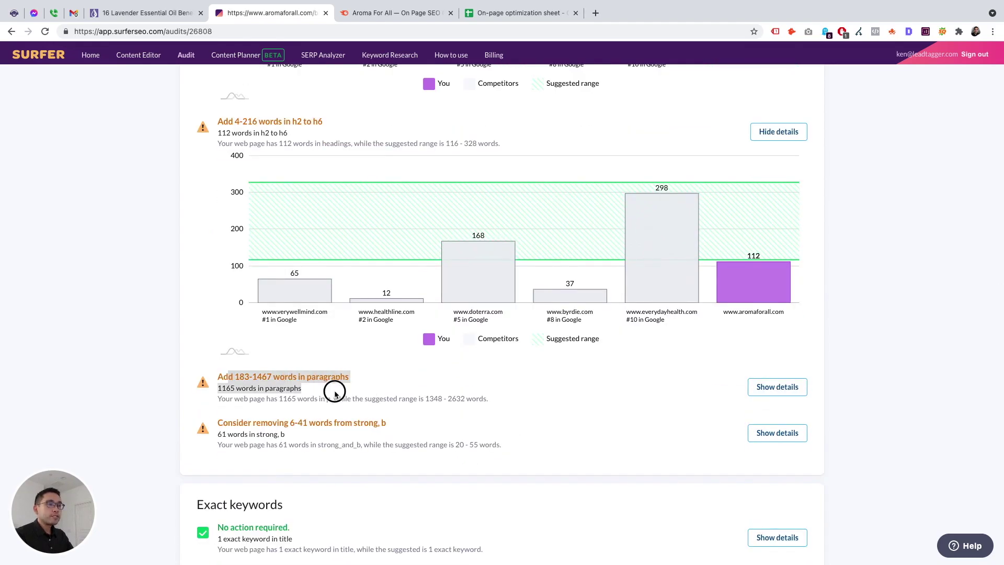
scroll(377, 398, "down", 2)
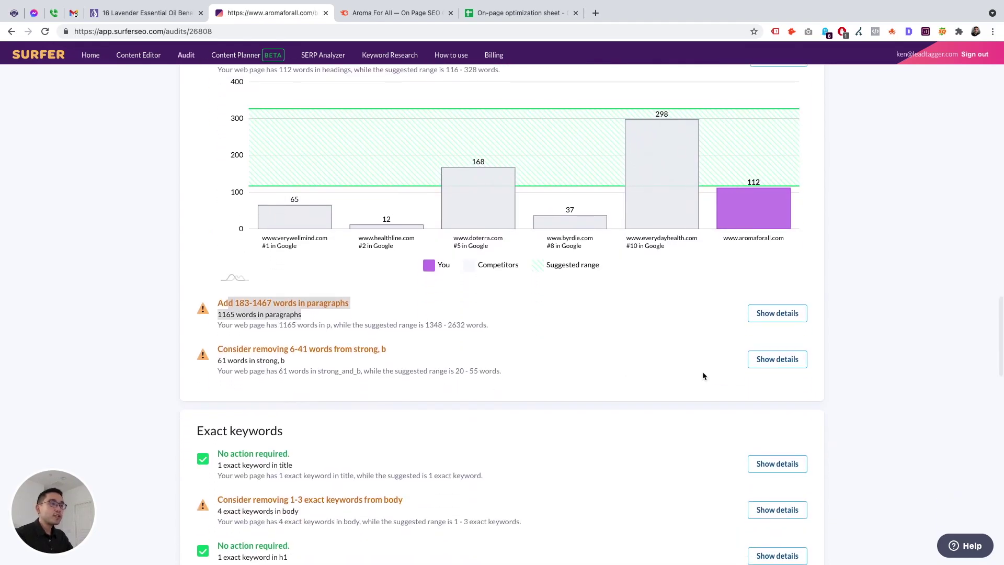
left_click(779, 359)
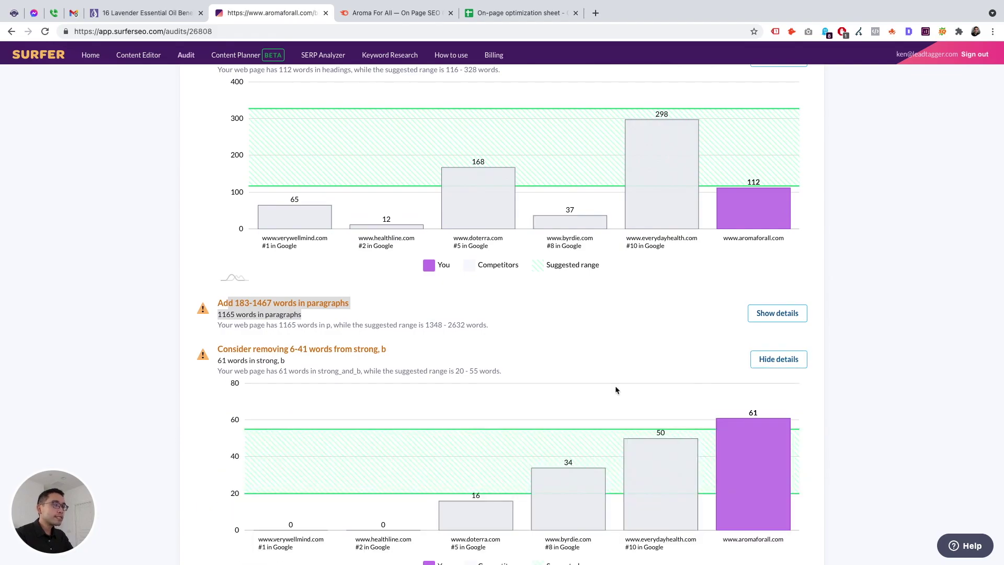
scroll(615, 385, "down", 2)
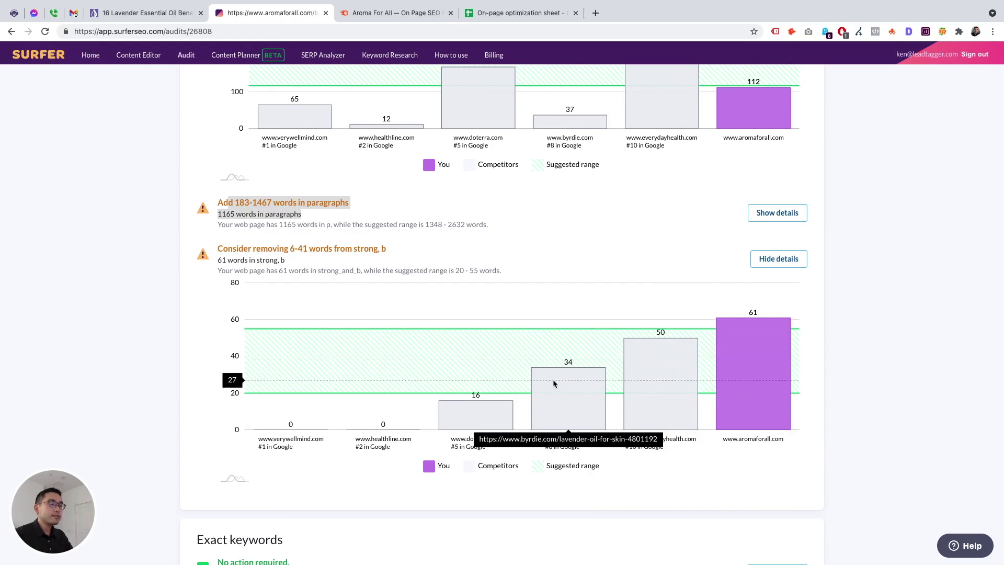
scroll(428, 365, "down", 2)
Highlight the exact keyword in title result and expand the exact keywords in body chart.
scroll(428, 365, "down", 4)
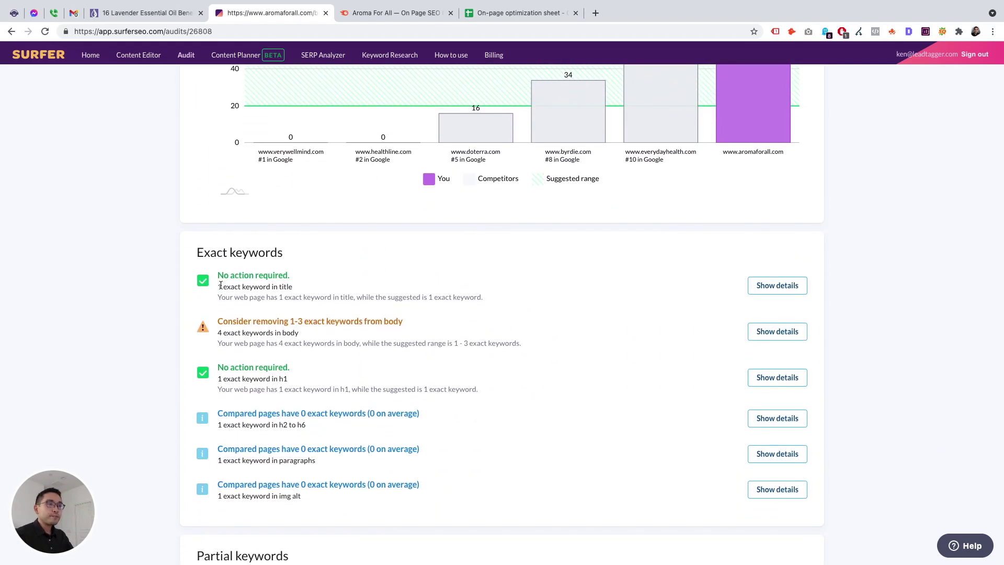
left_click_drag(221, 276, 314, 296)
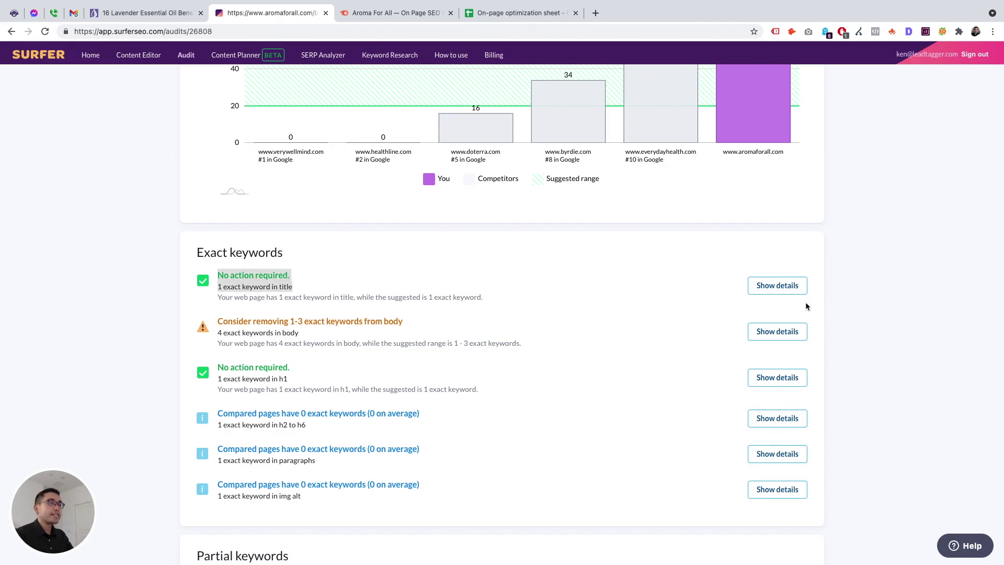
left_click(787, 330)
Expand the partial keyword charts for body and h2 to h6, continuing on to the page structure checks.
scroll(705, 335, "down", 3)
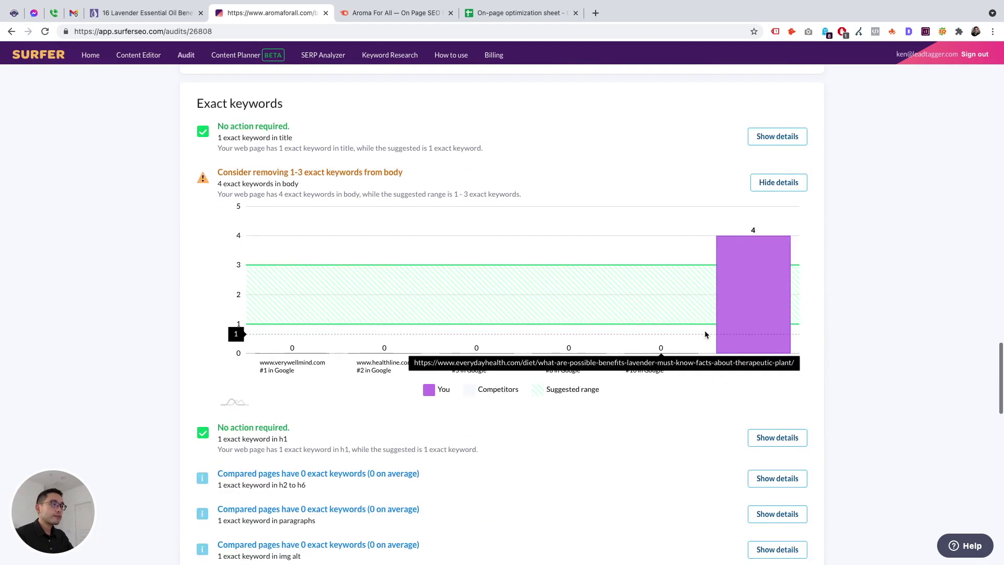
scroll(523, 356, "down", 1)
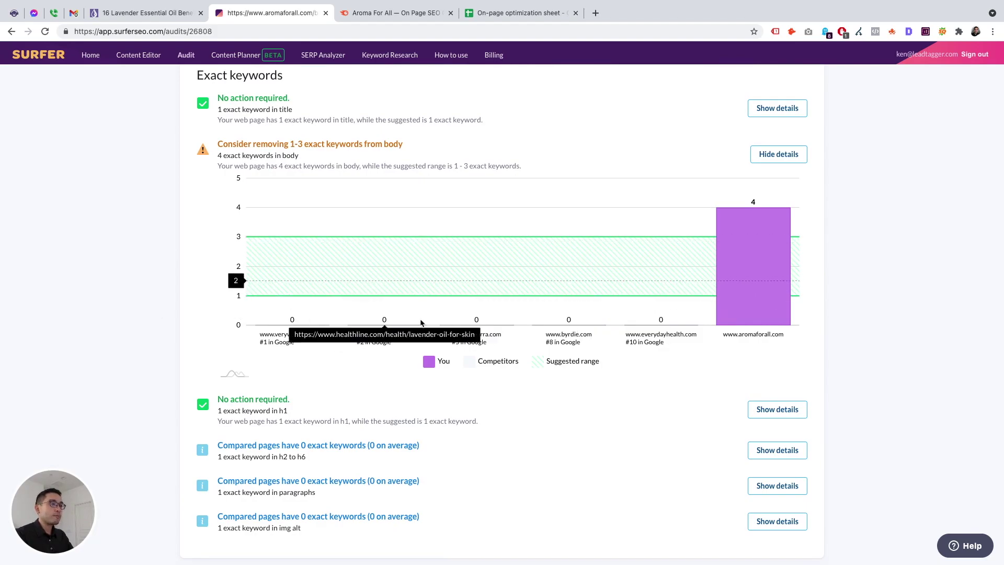
scroll(421, 322, "down", 10)
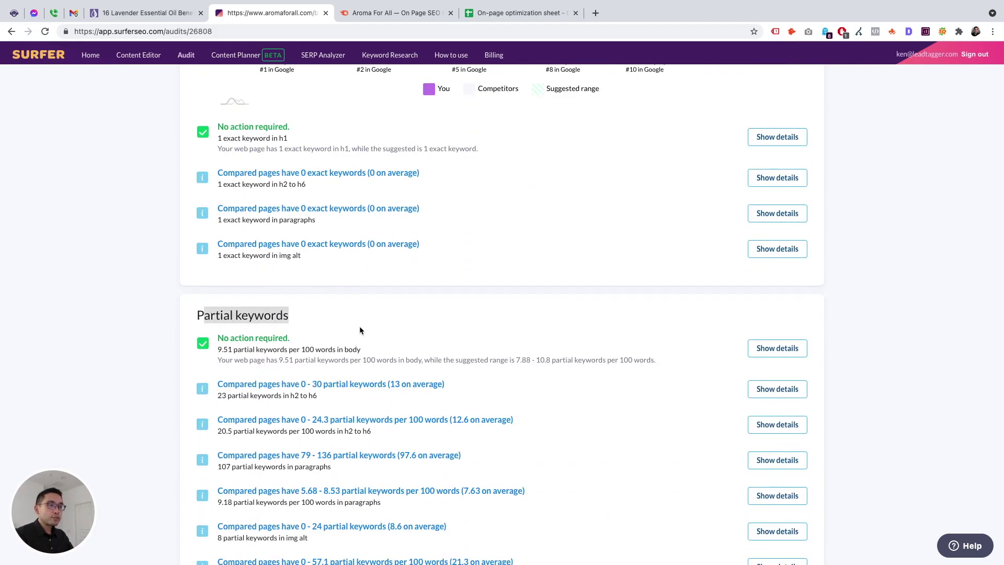
scroll(360, 329, "down", 5)
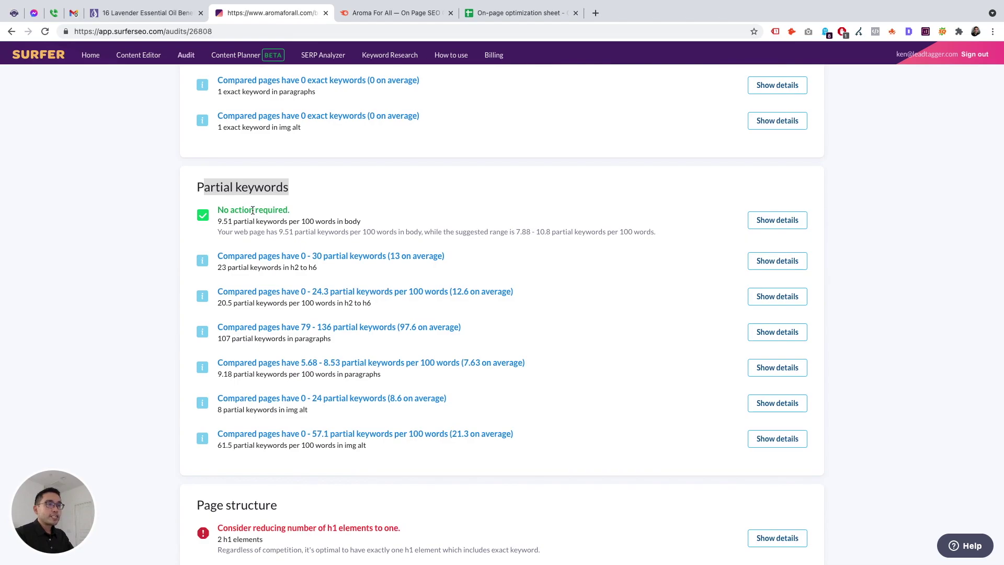
left_click(778, 222)
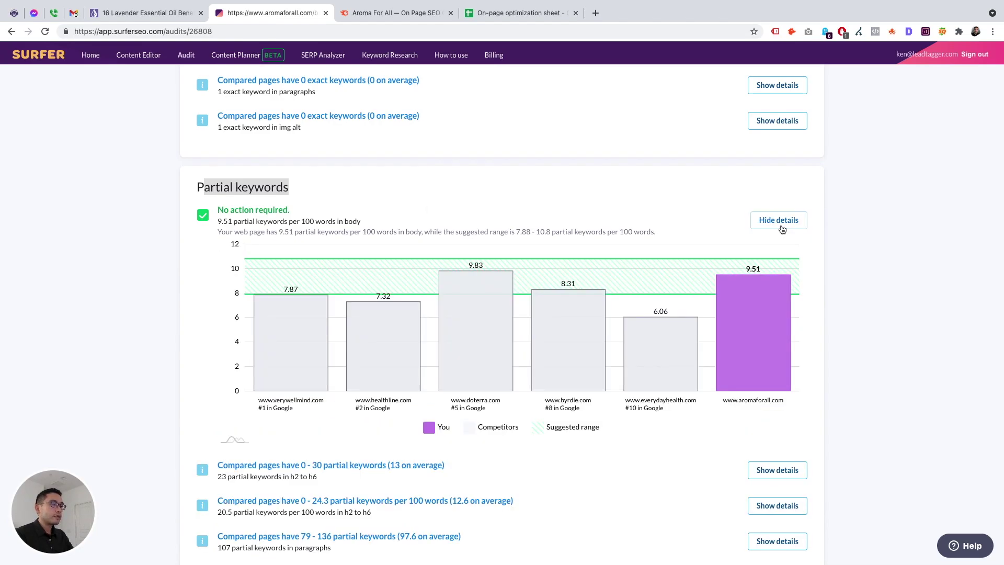
left_click_drag(218, 467, 334, 478)
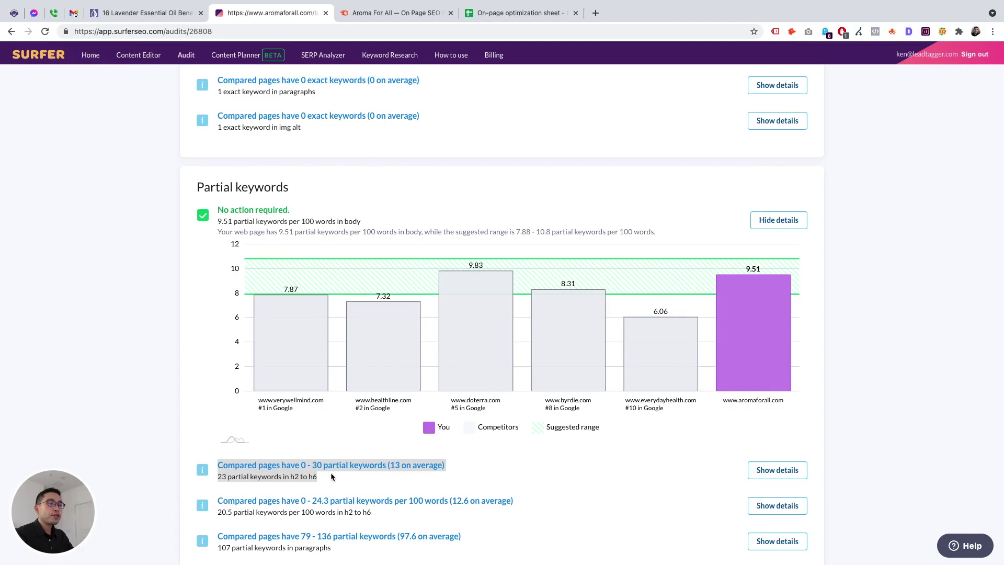
left_click(666, 457)
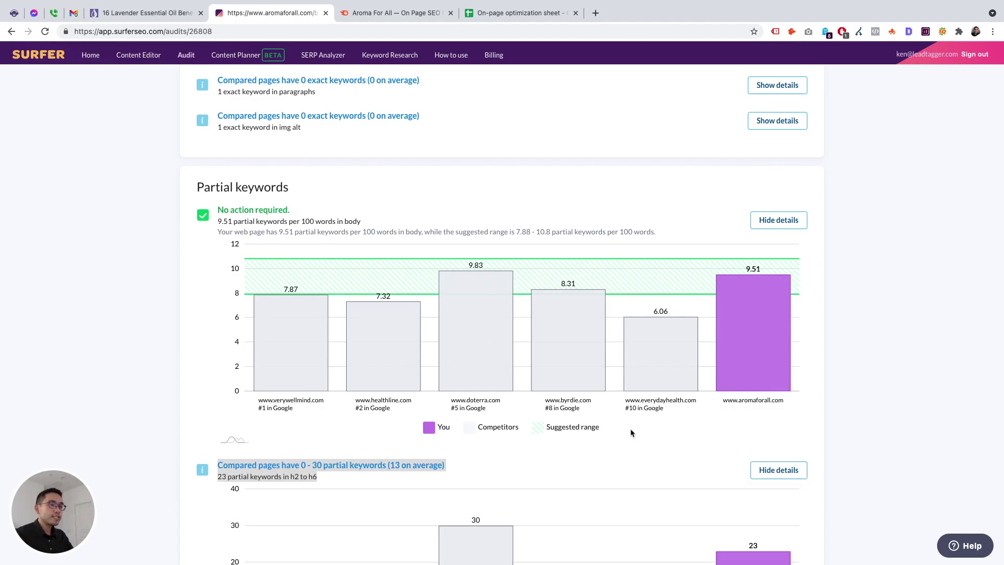
scroll(629, 431, "down", 4)
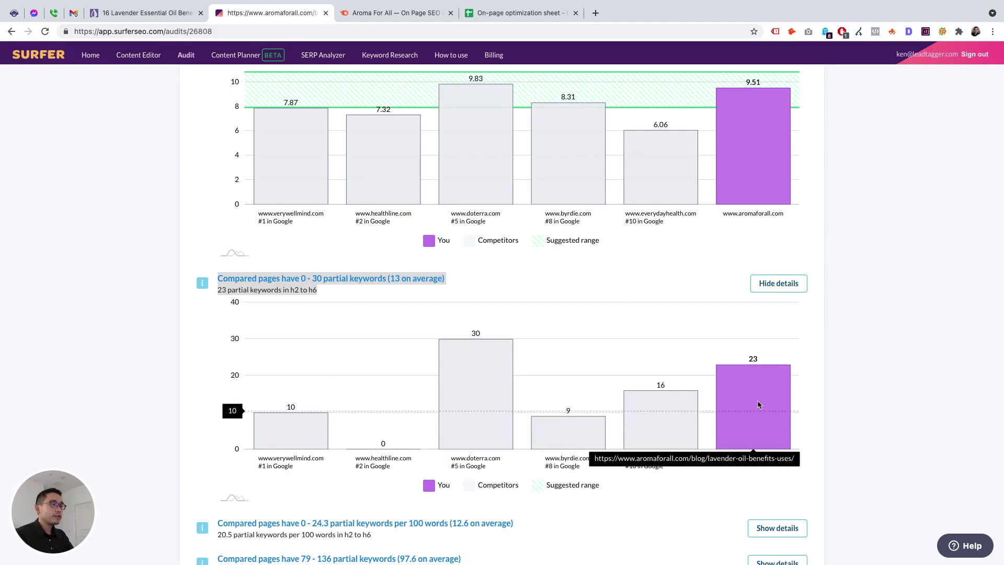
scroll(785, 397, "down", 5)
scroll(669, 371, "down", 4)
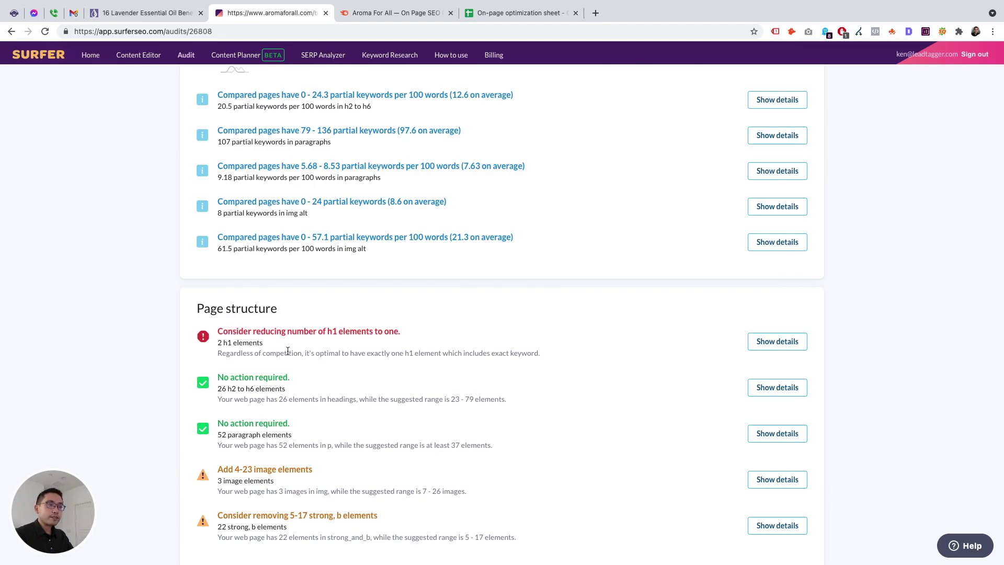
Expand the h1 count chart (2 h1s vs 1 per competitor) and the title length chart.
left_click_drag(394, 331, 244, 348)
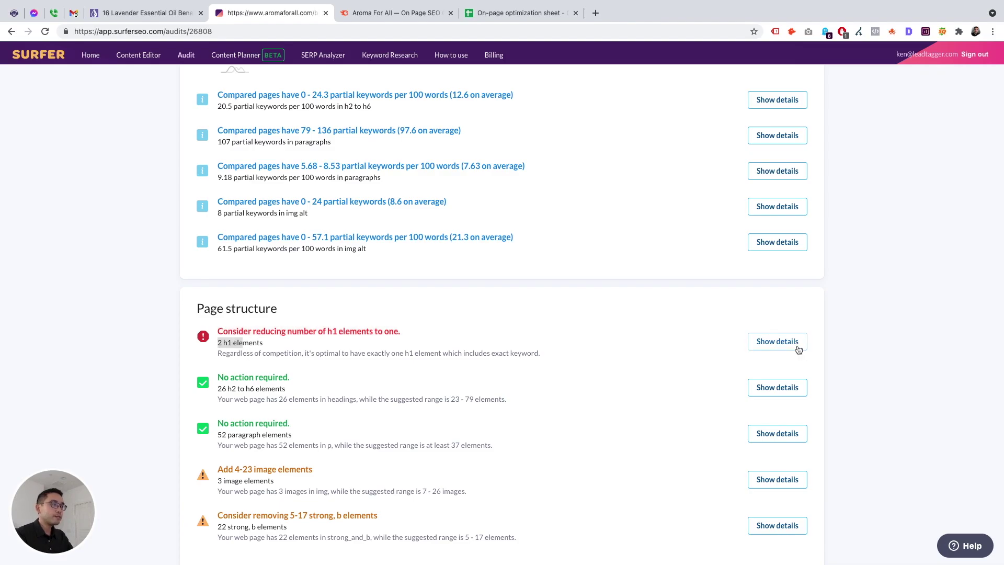
left_click(777, 341)
scroll(601, 290, "down", 5)
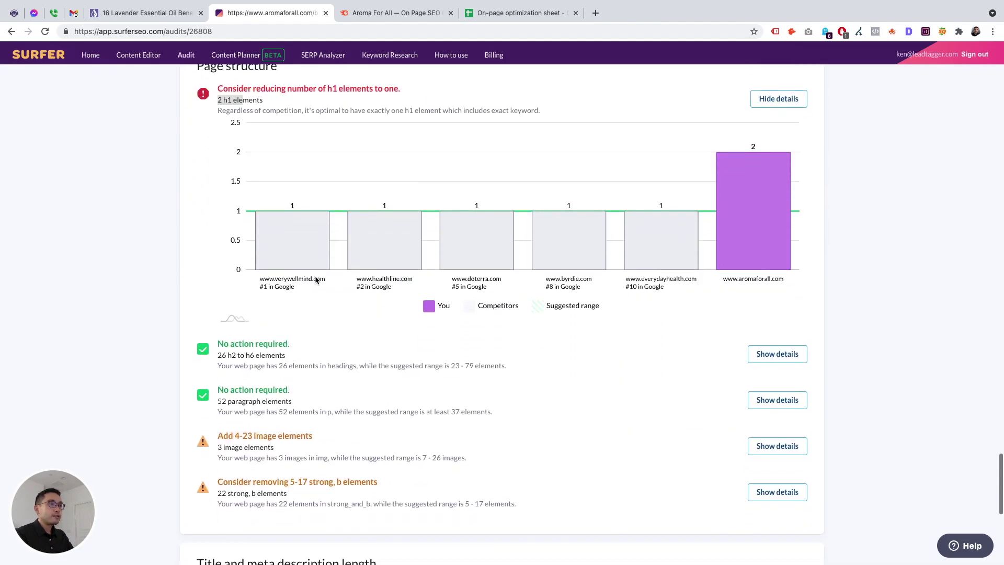
scroll(354, 440, "down", 2)
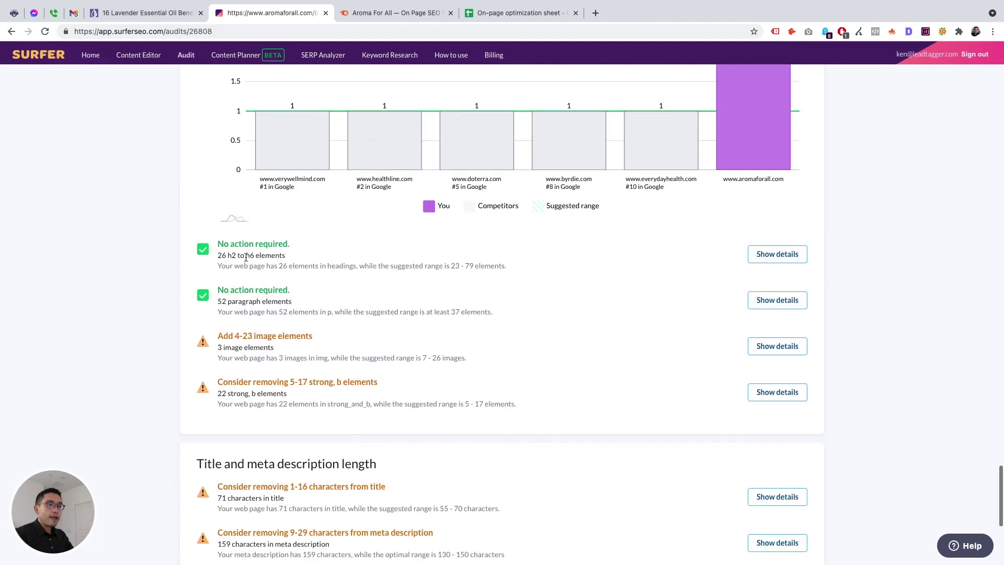
scroll(277, 362, "down", 3)
left_click_drag(208, 315, 347, 318)
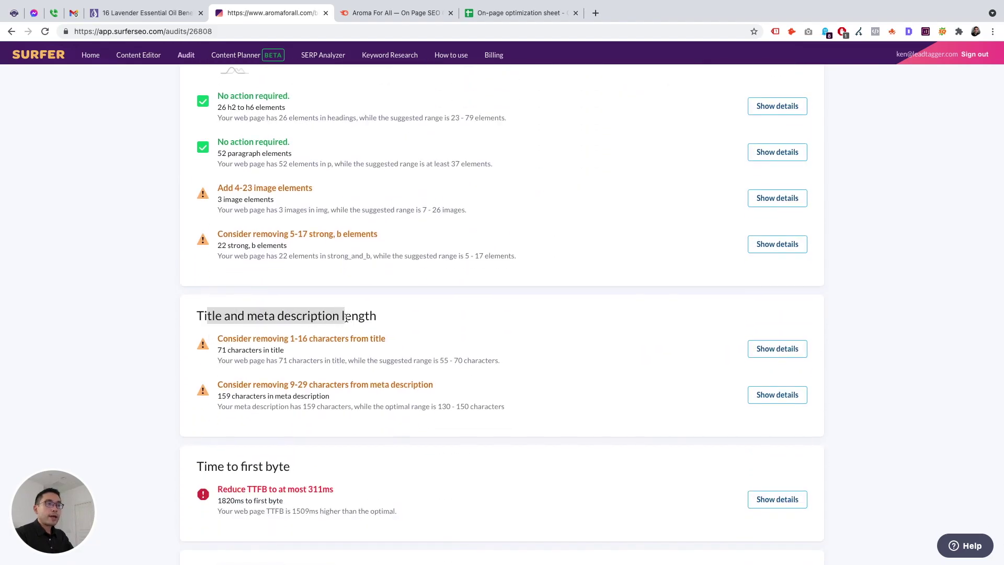
left_click(772, 349)
left_click(771, 348)
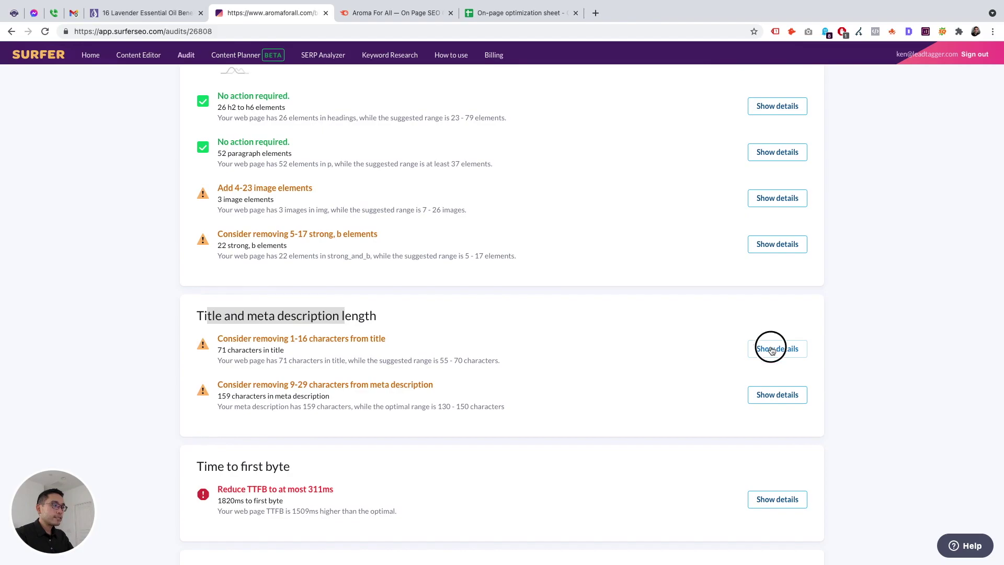
left_click(772, 349)
left_click(772, 349)
left_click(772, 349)
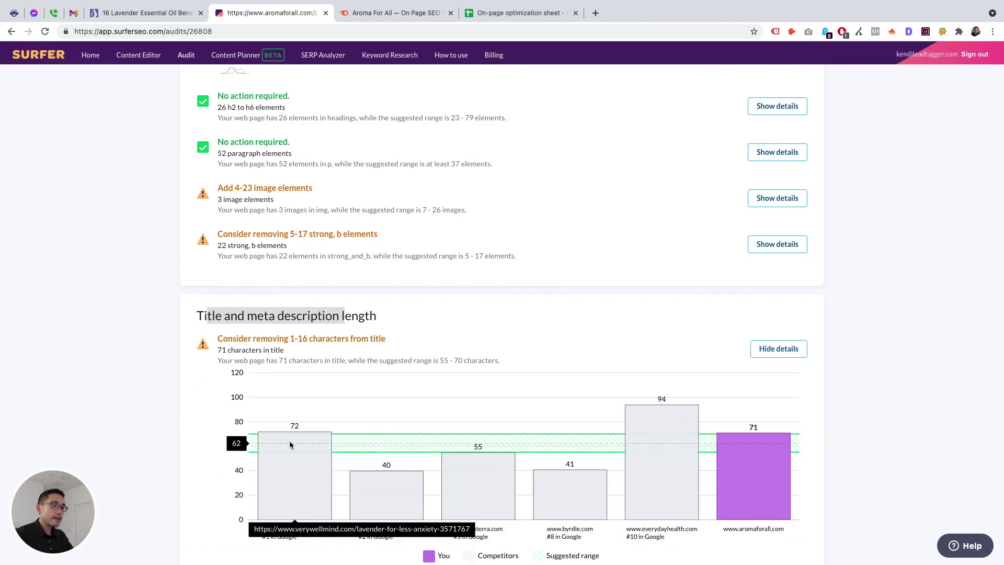
Expand the meta description length, time to first byte and load time comparison charts.
scroll(463, 446, "down", 3)
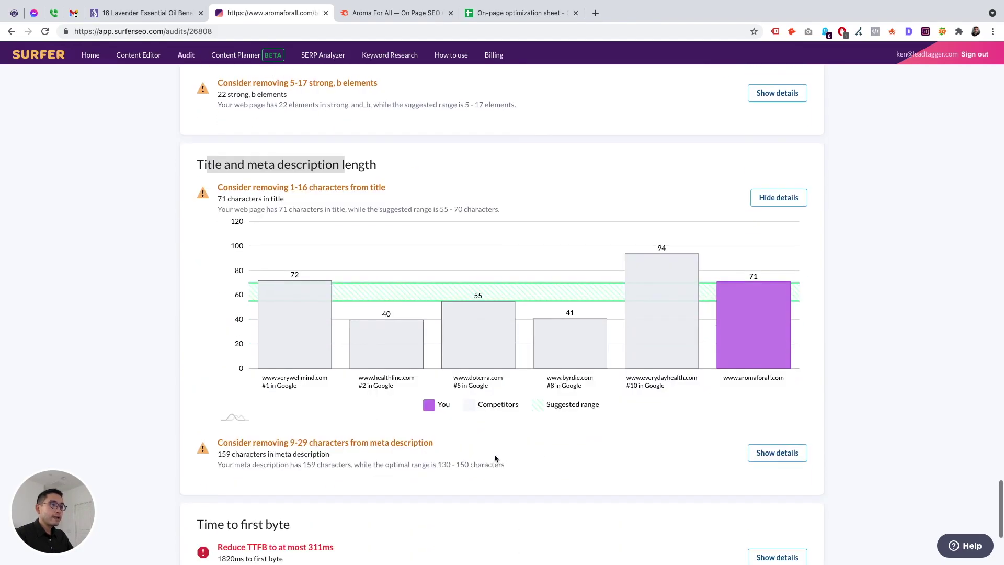
left_click(778, 453)
scroll(732, 455, "down", 7)
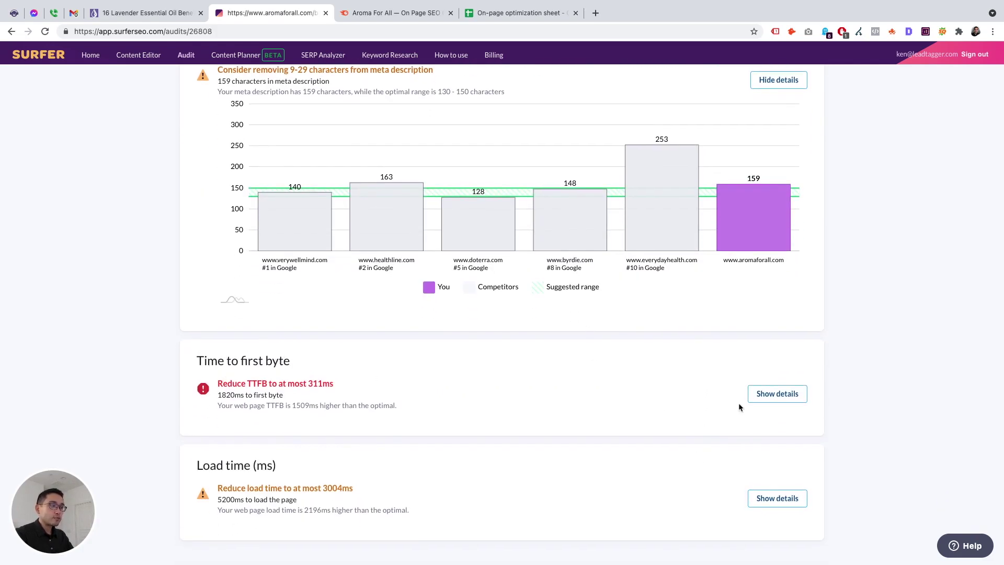
left_click(777, 393)
scroll(778, 419, "down", 4)
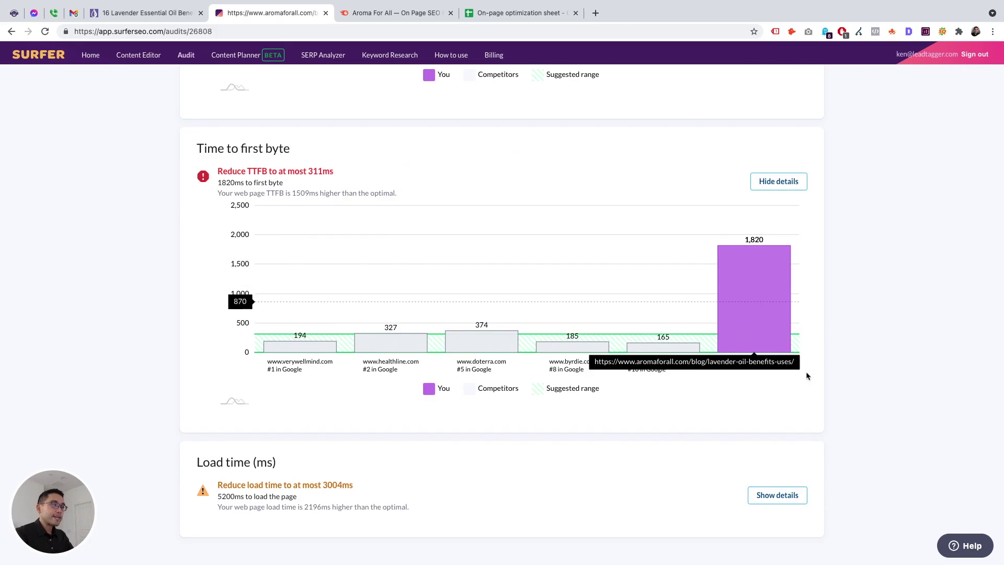
left_click(778, 497)
scroll(725, 501, "down", 3)
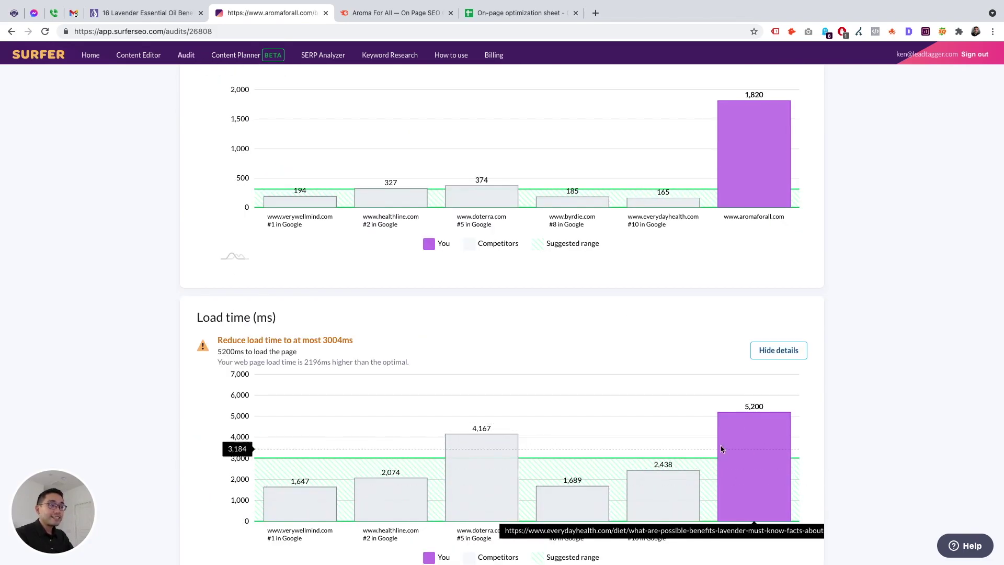
scroll(721, 445, "down", 3)
scroll(719, 441, "up", 15)
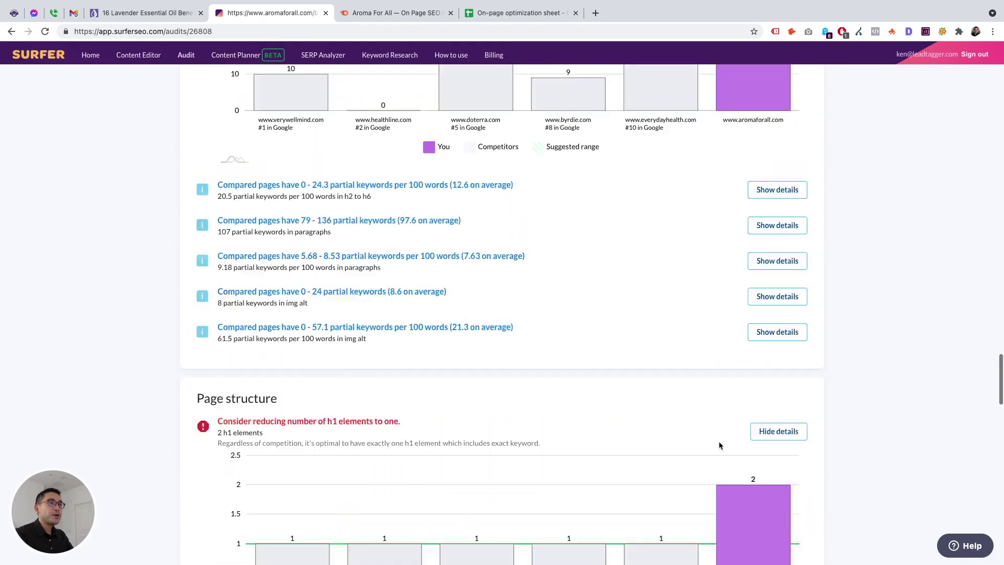
Copy the lavender audit's share link, then return to the On-page optimization sheet.
scroll(719, 441, "up", 20)
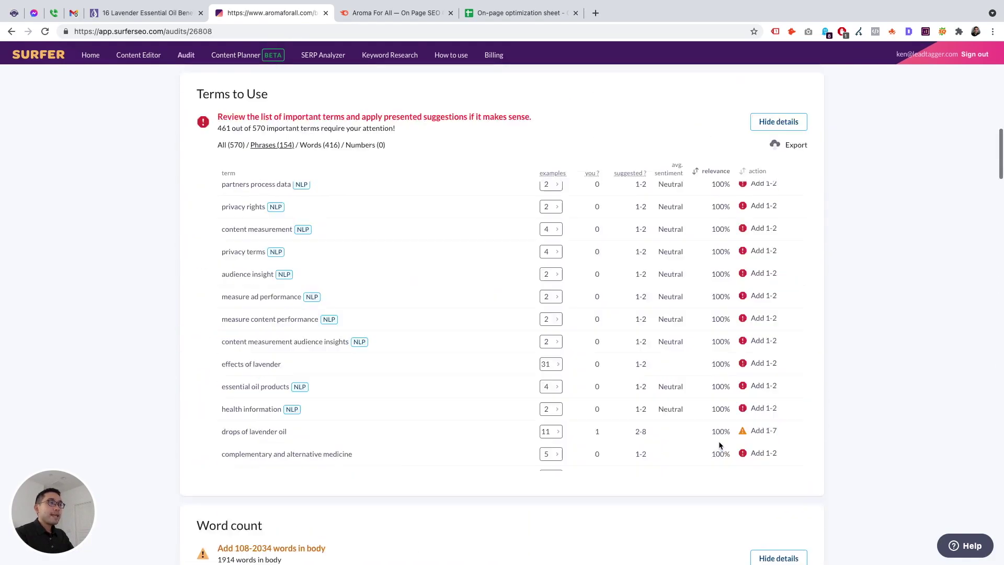
scroll(719, 441, "up", 15)
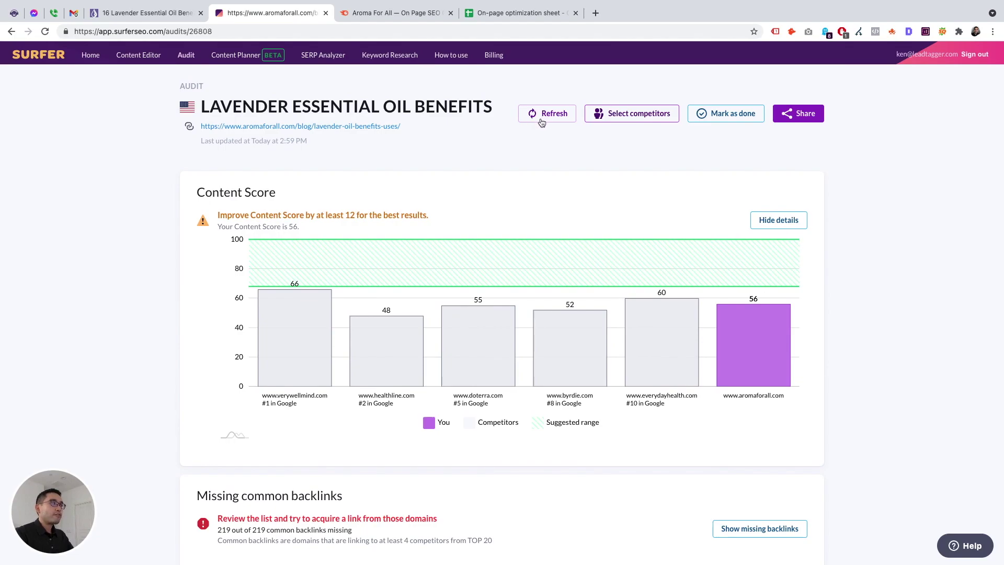
left_click(796, 114)
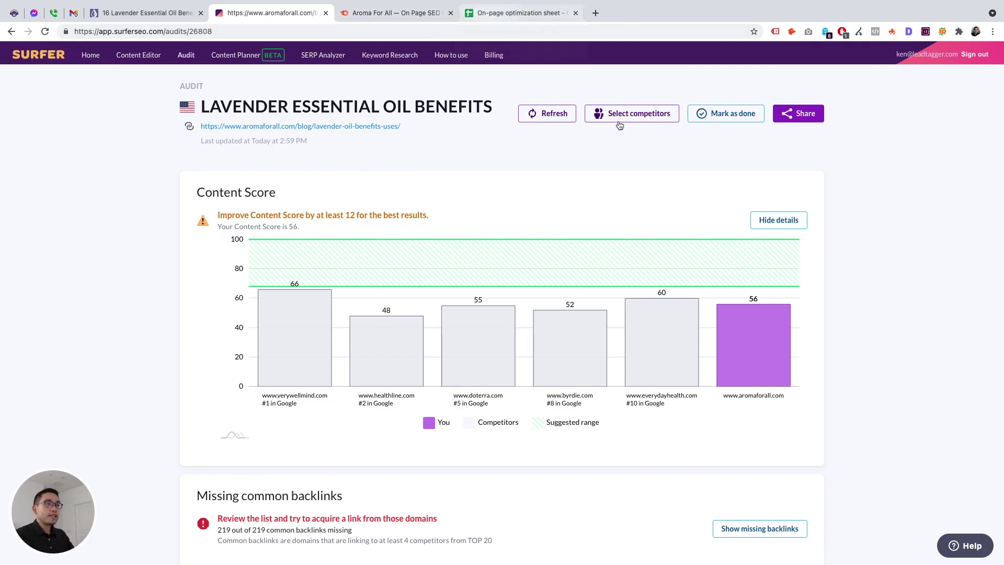
scroll(558, 197, "down", 6)
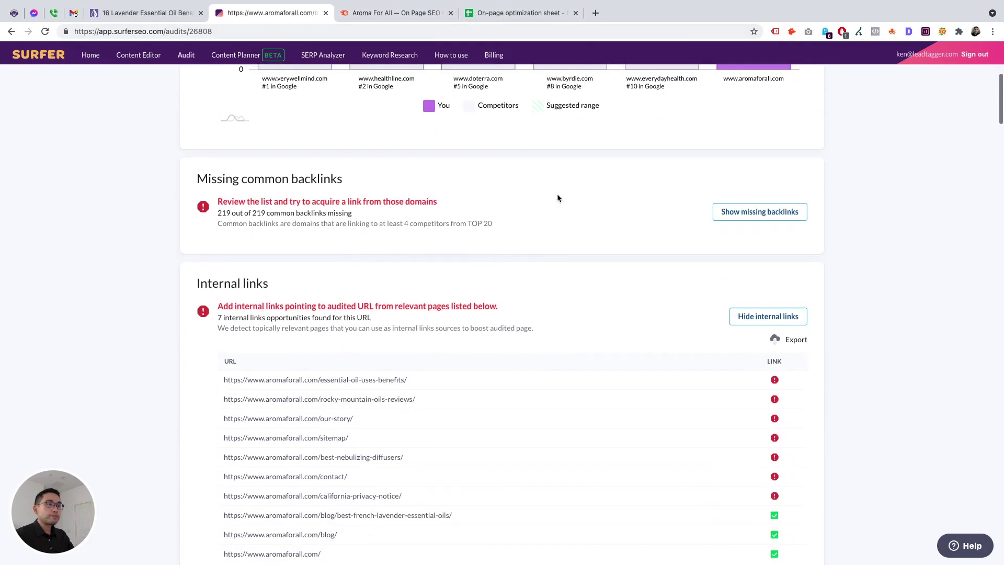
left_click(506, 15)
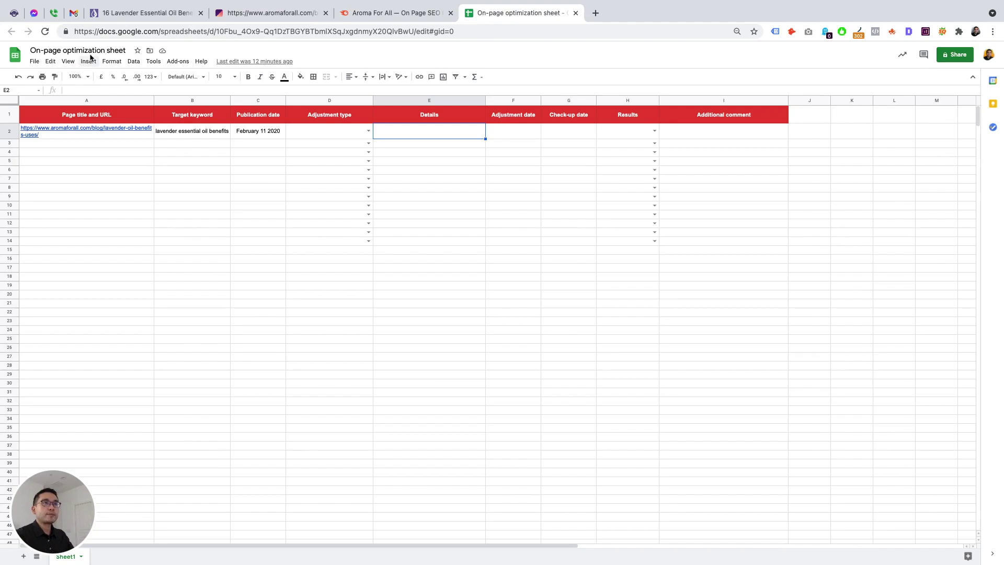
Check row 2's URL, keyword and date, then set D2's adjustment type to Adding prominent terms.
left_click(84, 135)
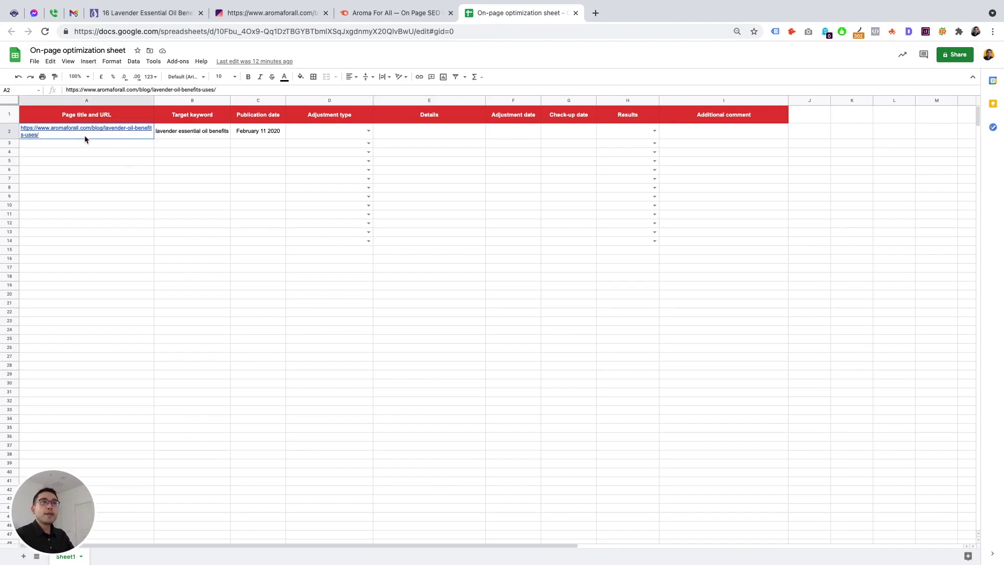
left_click(193, 137)
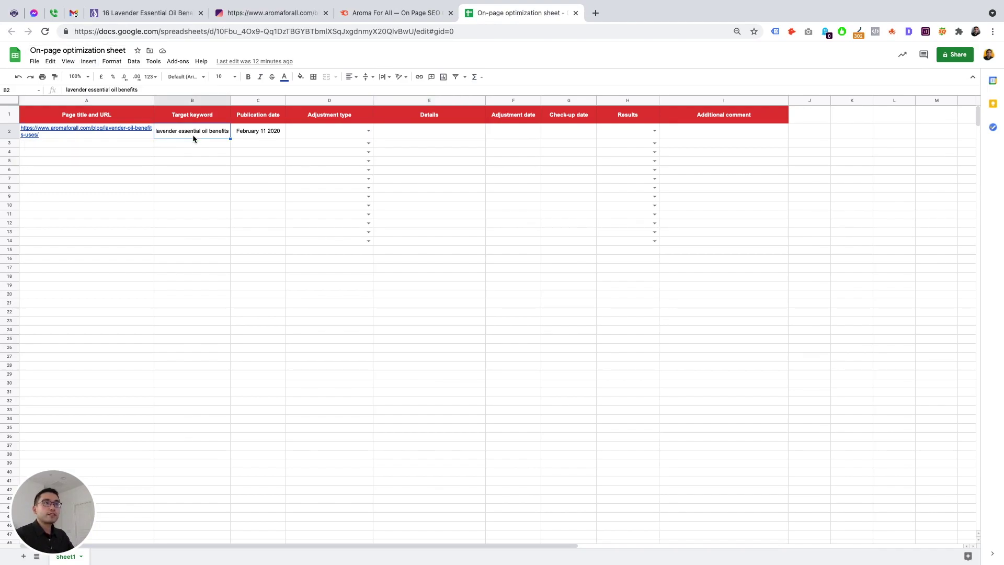
left_click(271, 135)
left_click(291, 136)
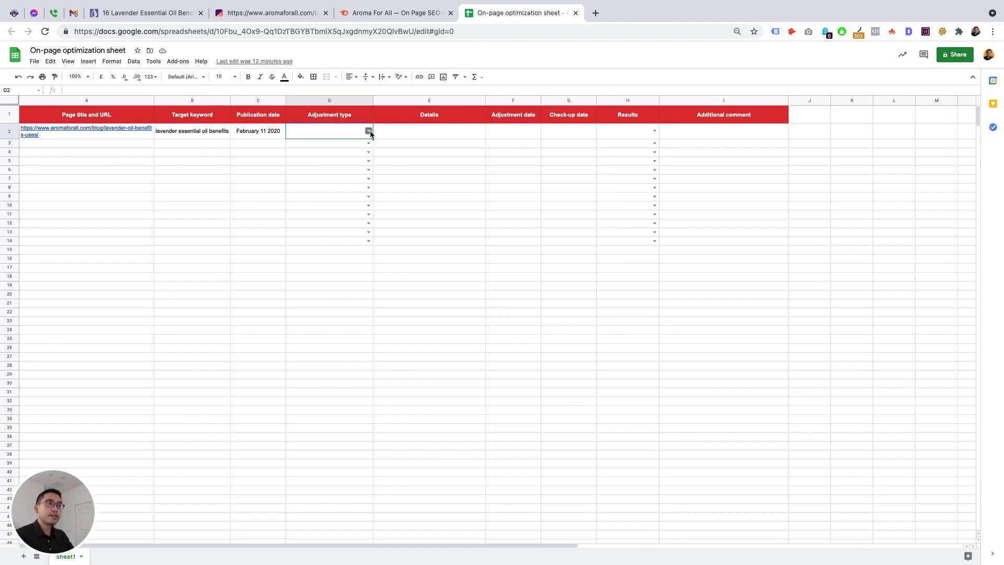
left_click(368, 131)
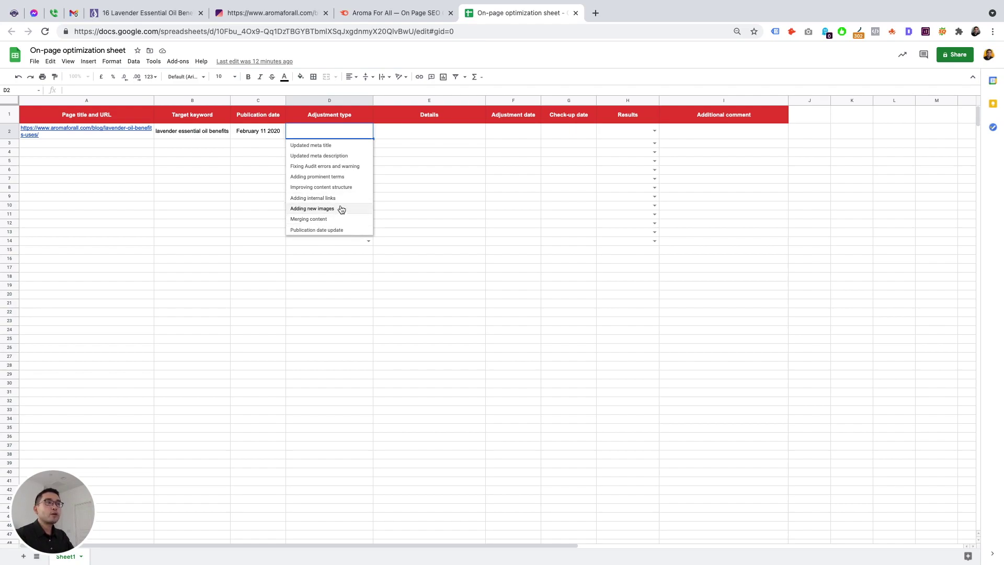
left_click(344, 178)
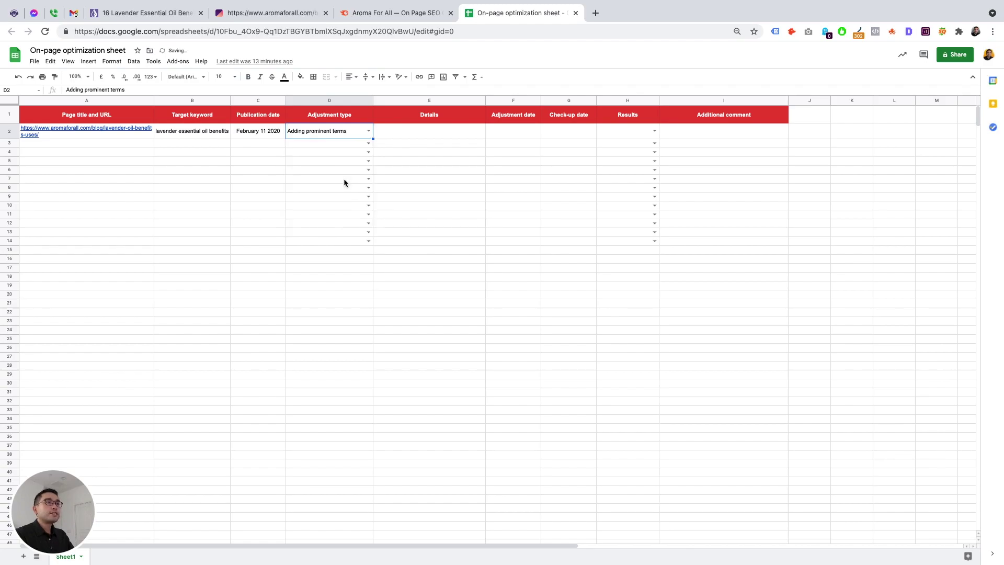
Search the Surfer audit for 'terms' and select health benefits (0 uses vs 2-5 suggested).
left_click(291, 13)
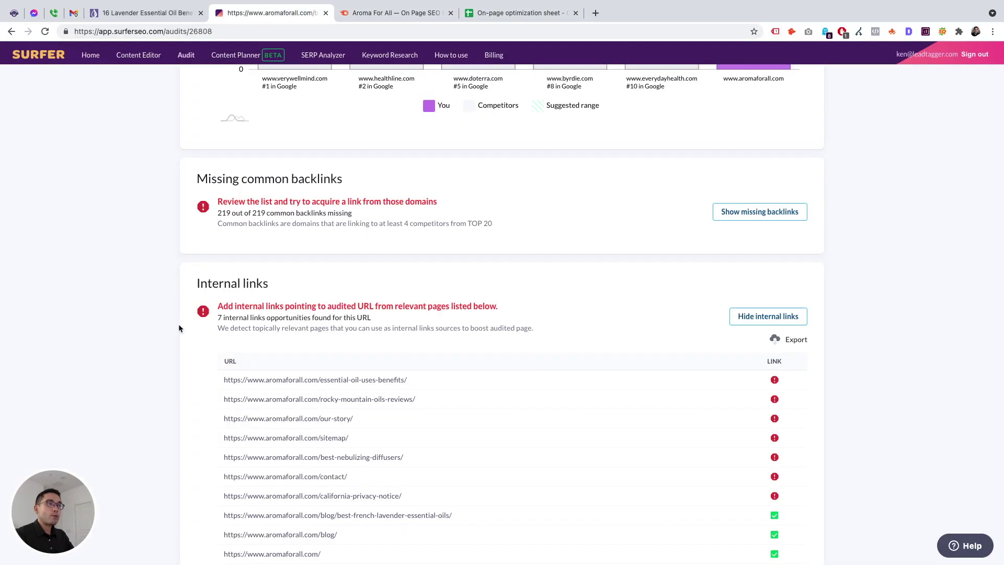
key("super+f")
type("terms")
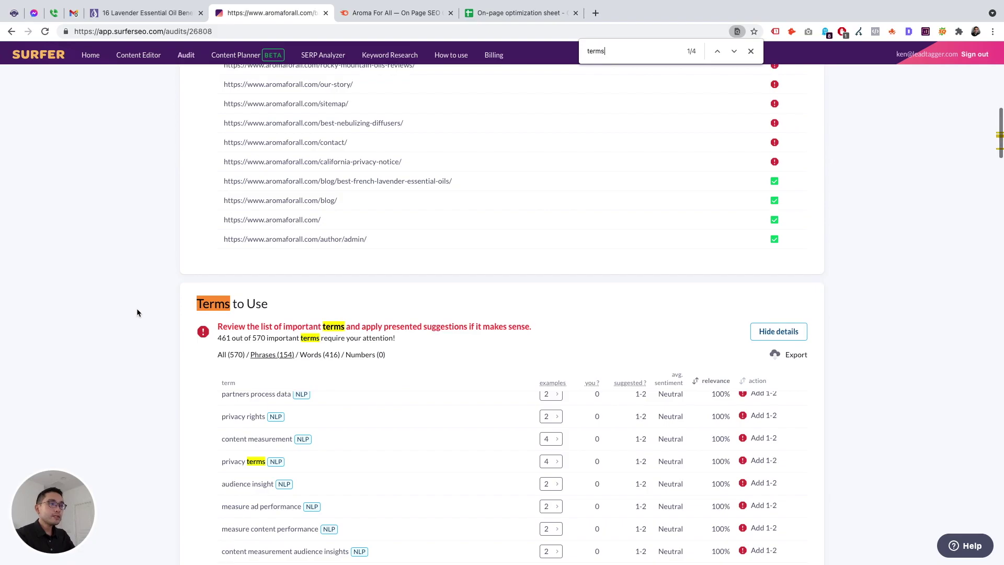
scroll(168, 319, "down", 2)
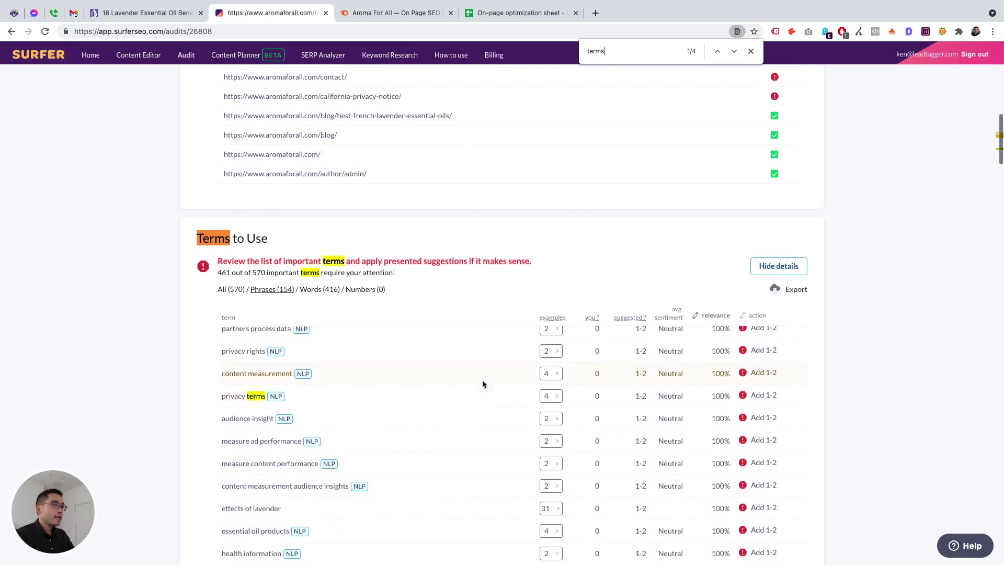
scroll(492, 397, "up", 10)
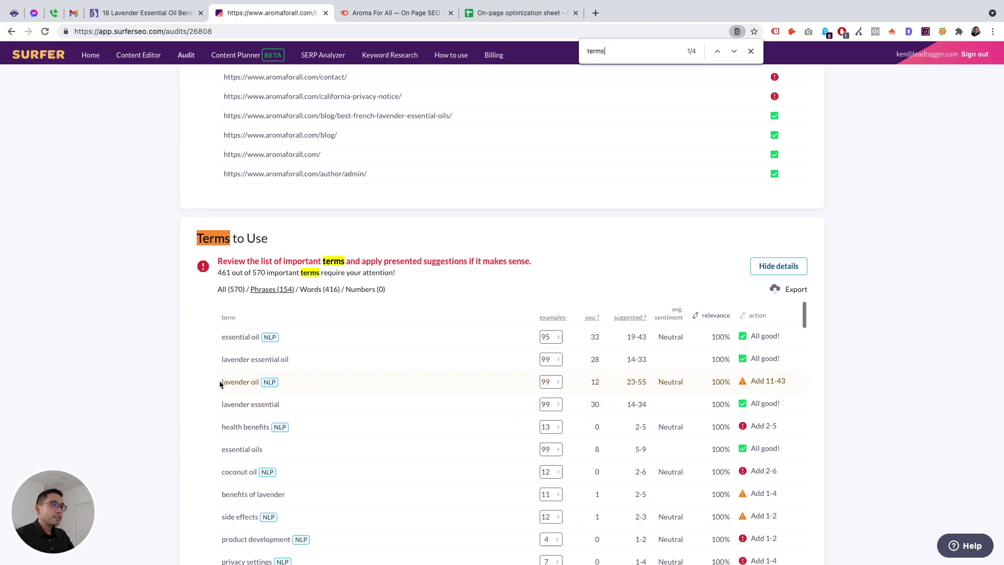
left_click_drag(219, 381, 234, 382)
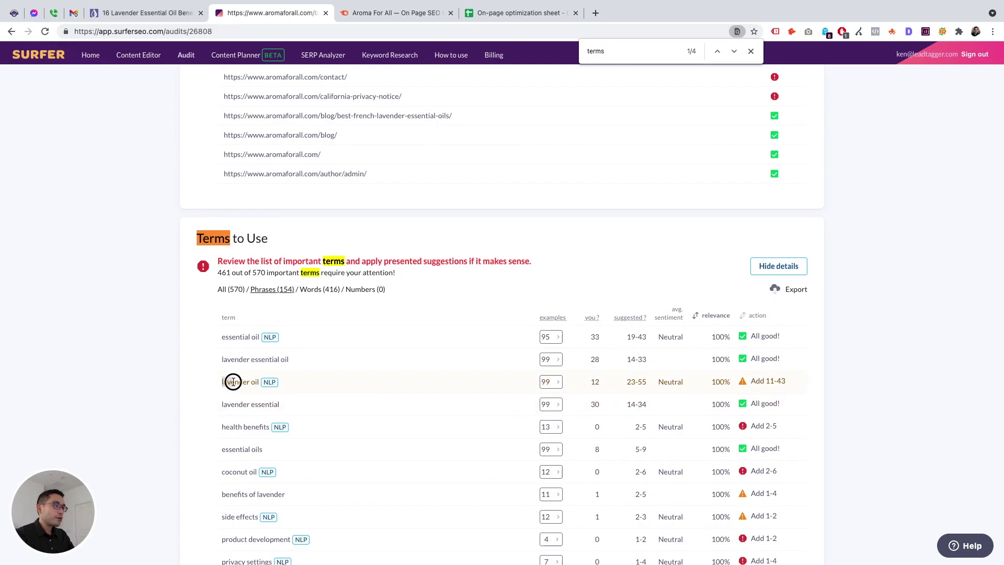
left_click_drag(224, 429, 273, 428)
key("ctrl+c")
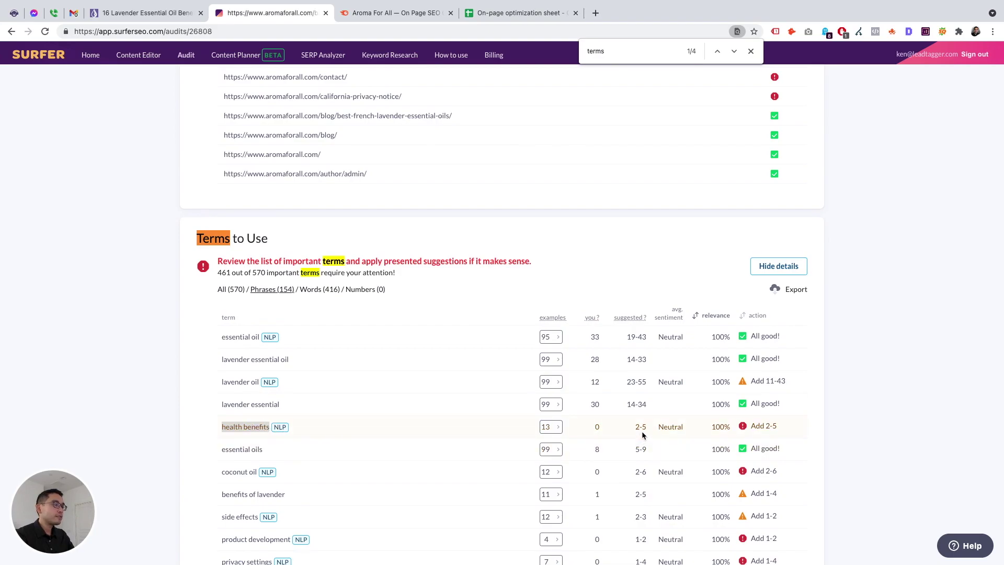
Enter E2's detail: add "health benefits" 2-5 times on the page.
left_click(504, 12)
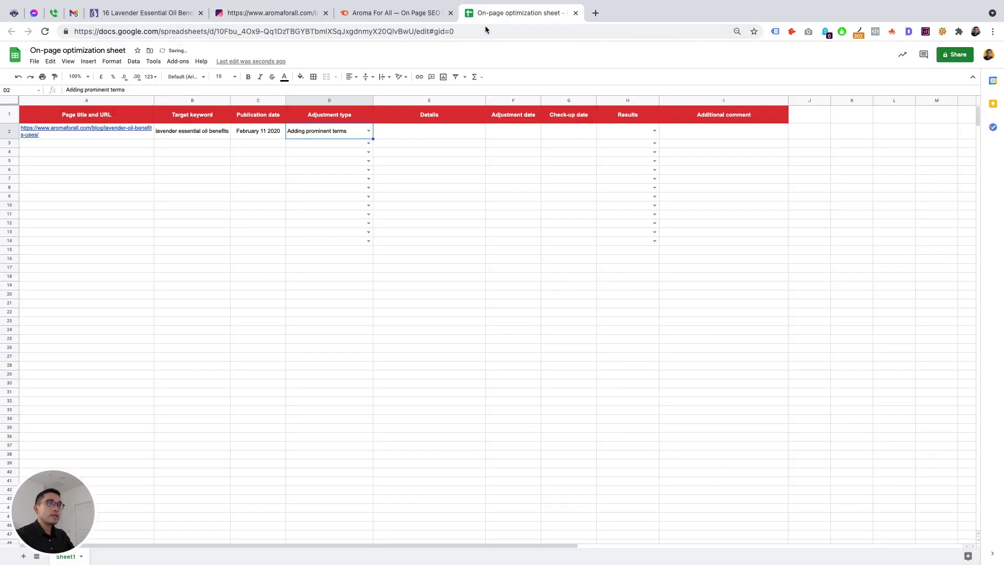
double_click(434, 127)
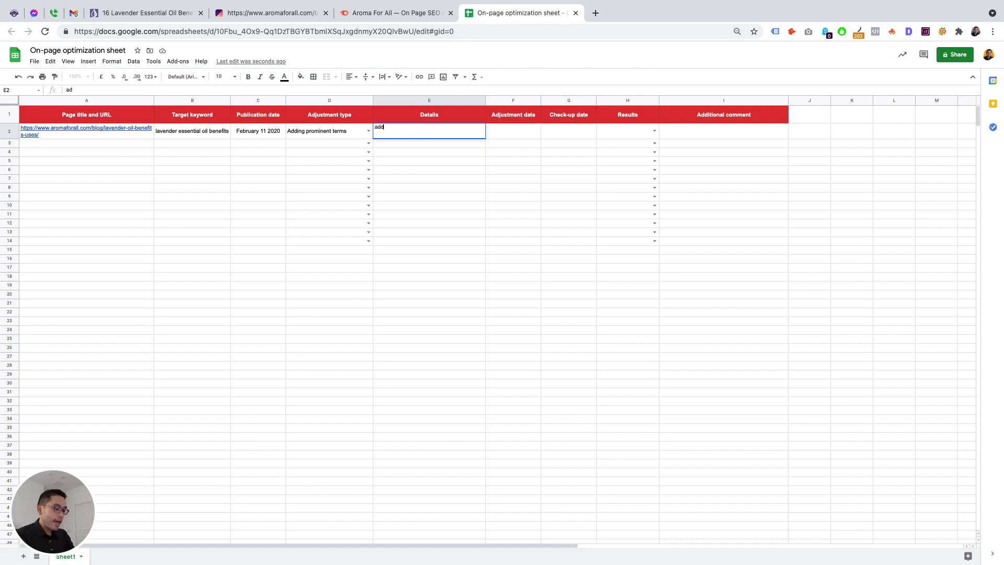
type("add \"")
key("ctrl+v")
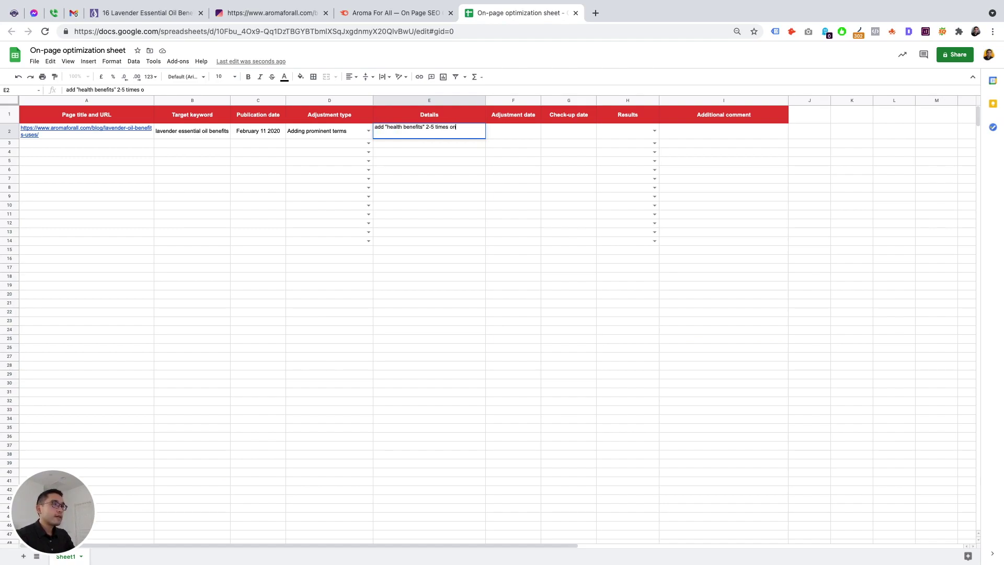
type("\" 2-5 times on the page.")
key("Tab")
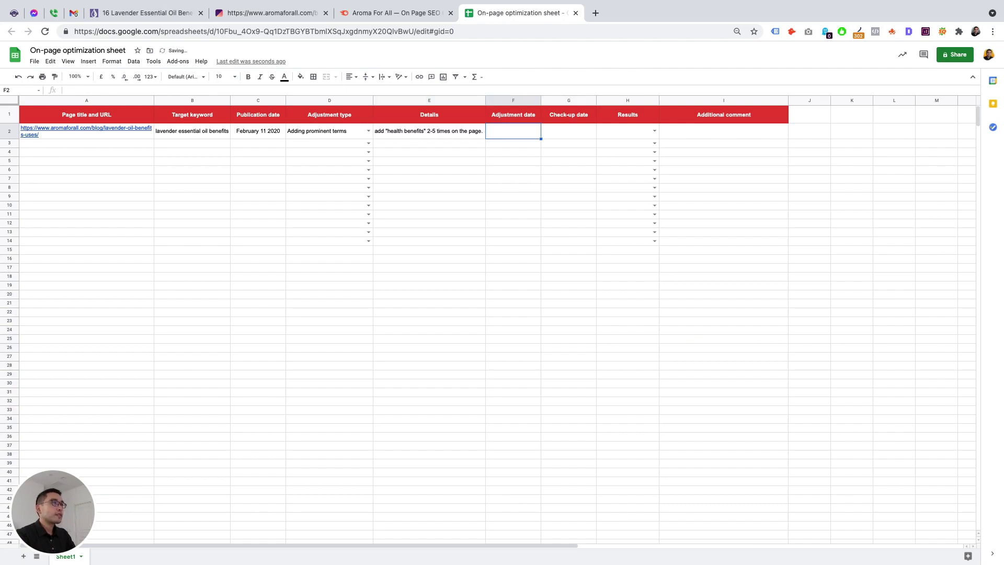
Enter adjustment date 4/15/2021 in F2 and check-up date January 5 2021 in G2.
double_click(489, 129)
type("4")
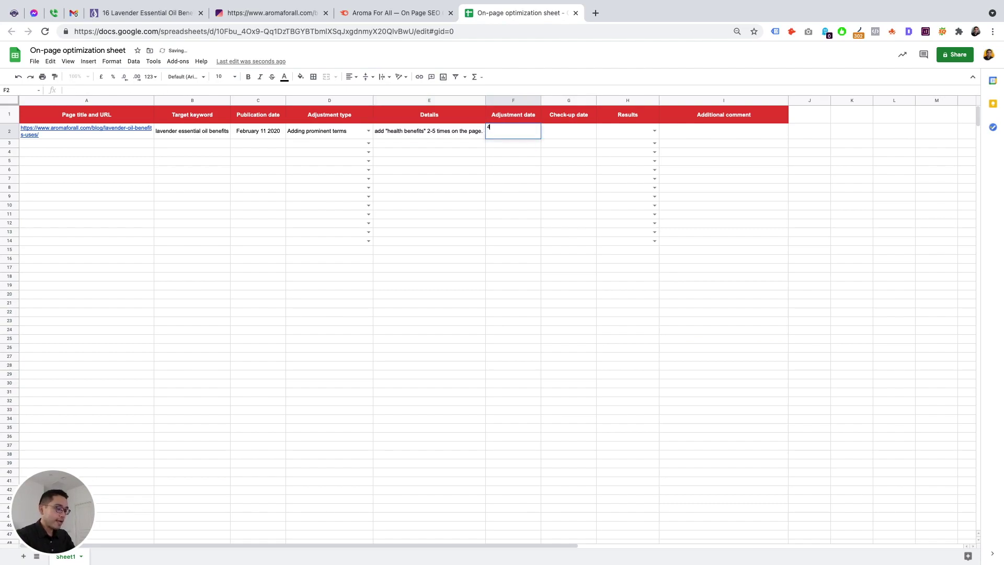
type("/15/")
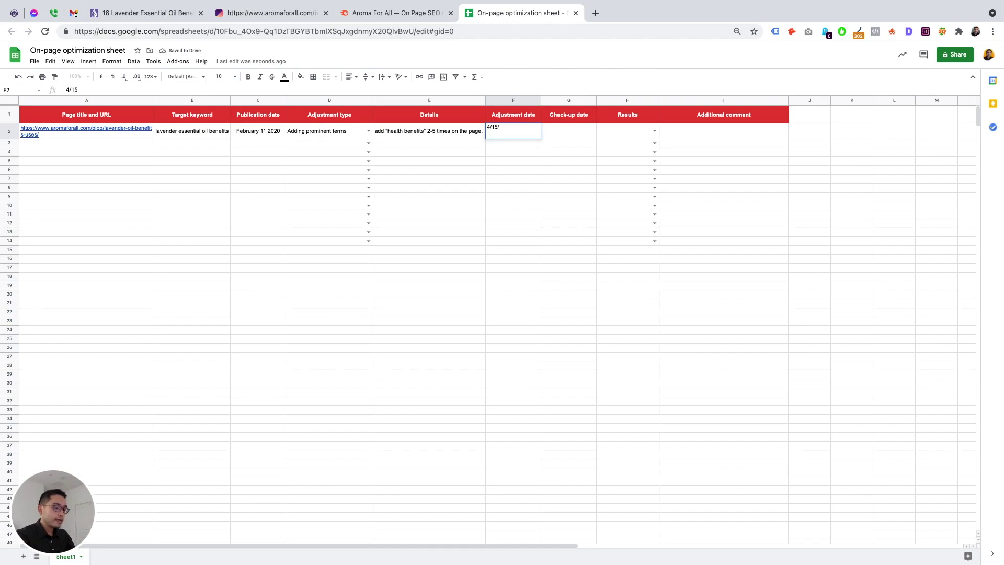
type("2021")
key("Tab")
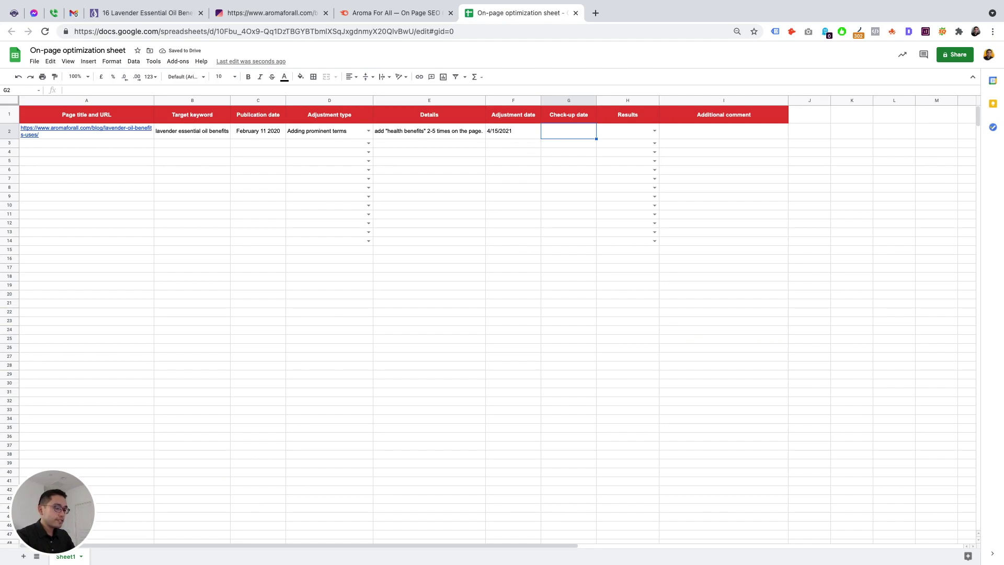
type("5/1/2021")
key("Tab")
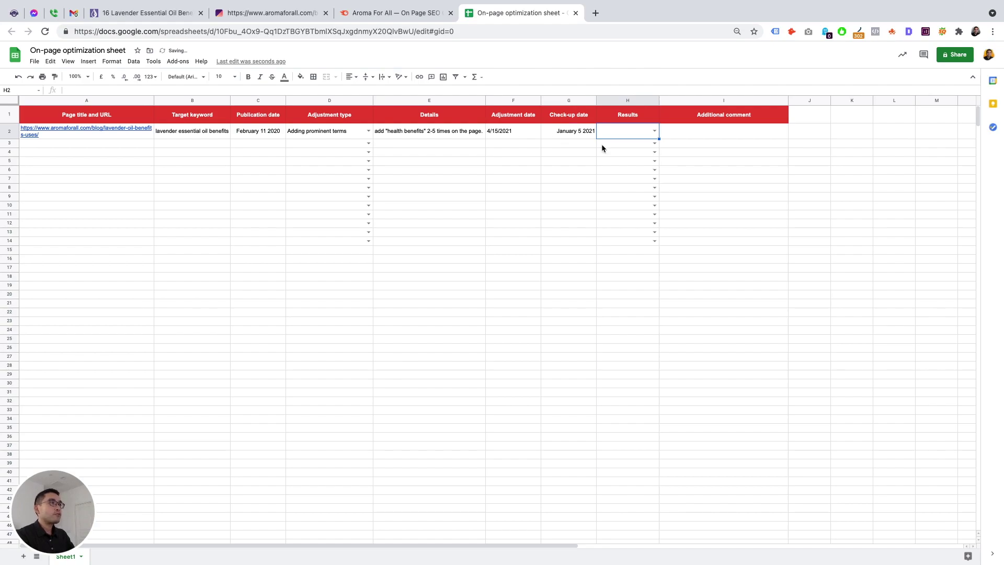
Set H2's result to Improved position and add the I2 comment 'Improved from #14 to #10'.
left_click(654, 130)
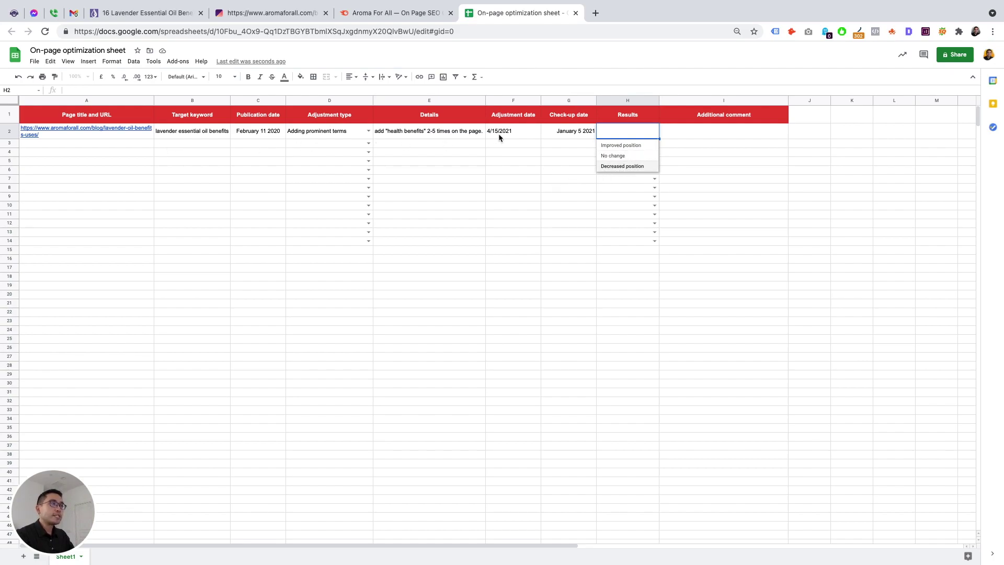
left_click(639, 149)
left_click(684, 129)
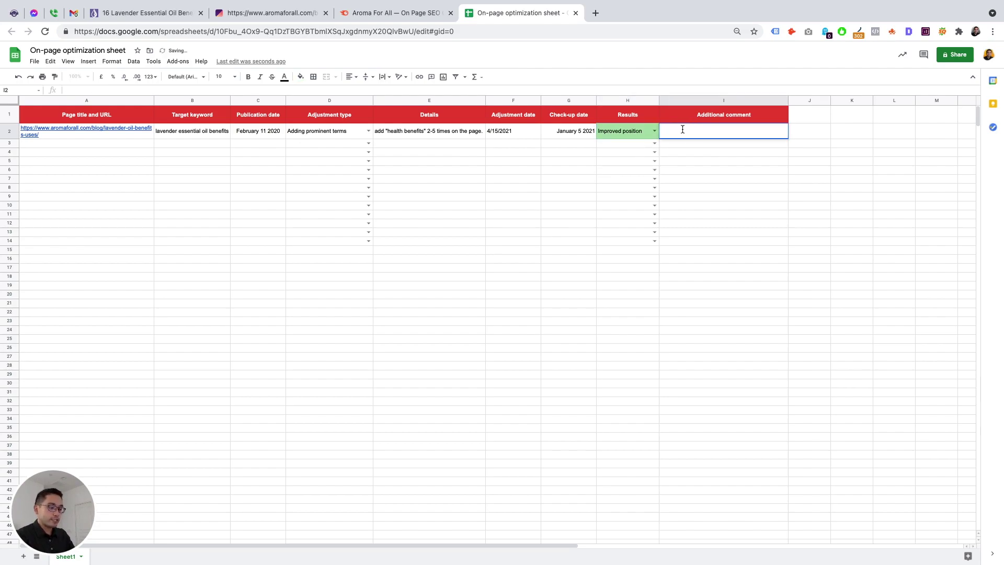
type("Improved f")
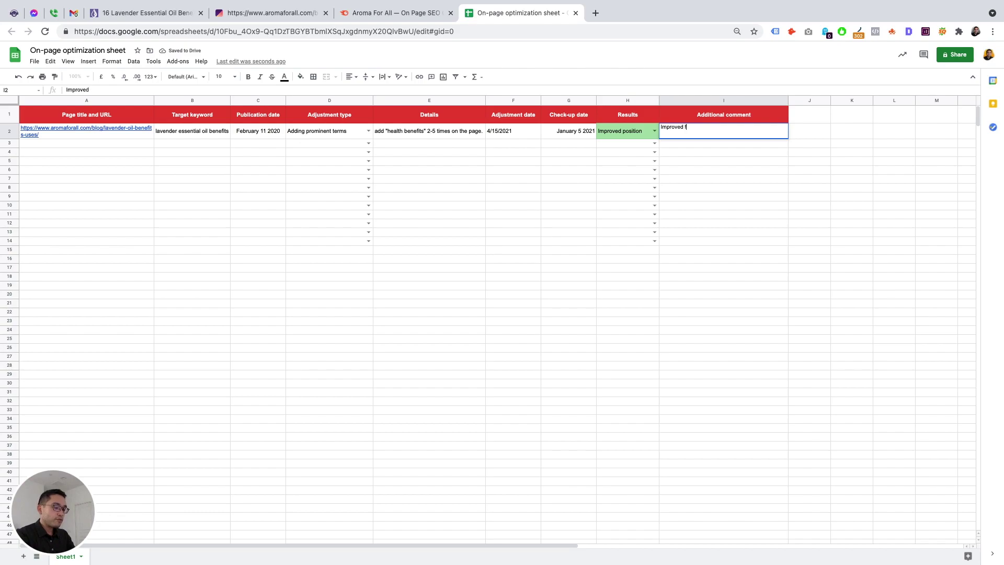
type("rom #14")
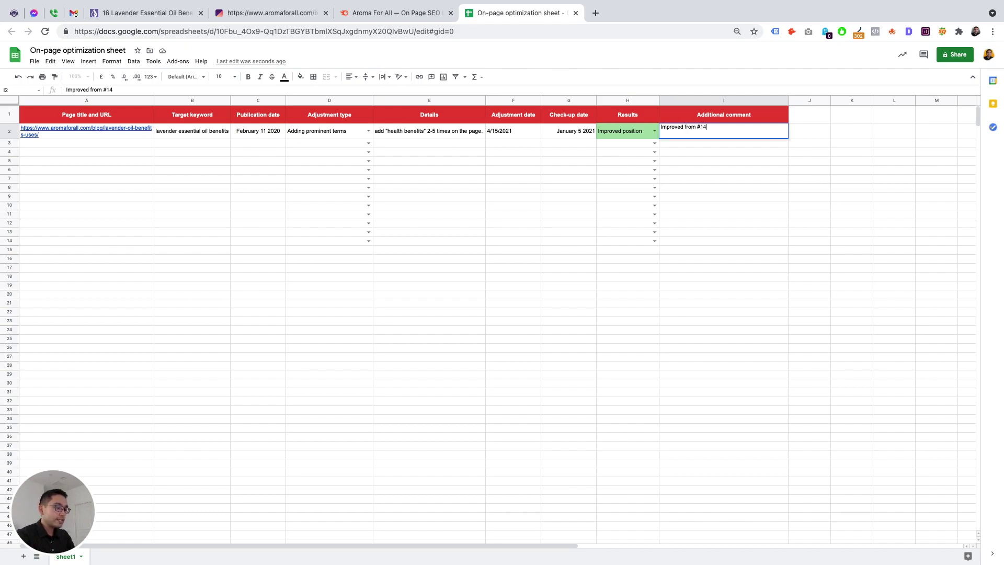
type("  to #10")
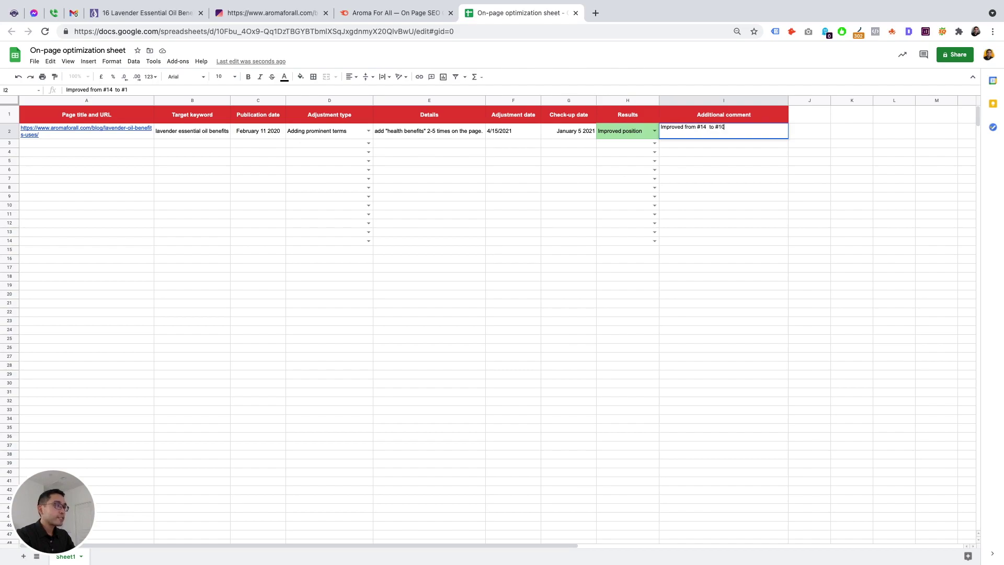
key("Return")
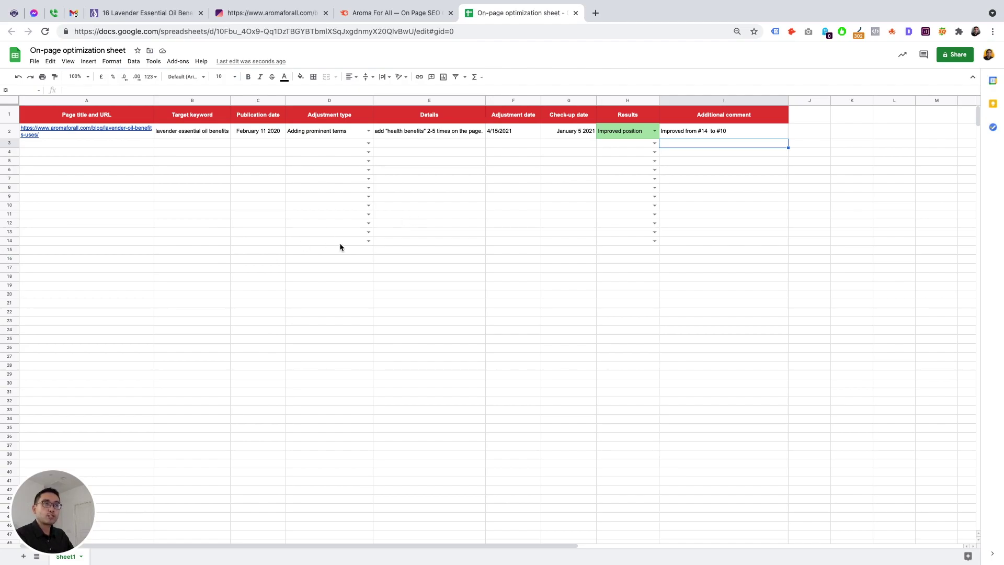
Review SEMrush's On Page SEO Checker overview: 47 total ideas and the organic traffic potential note.
left_click(397, 16)
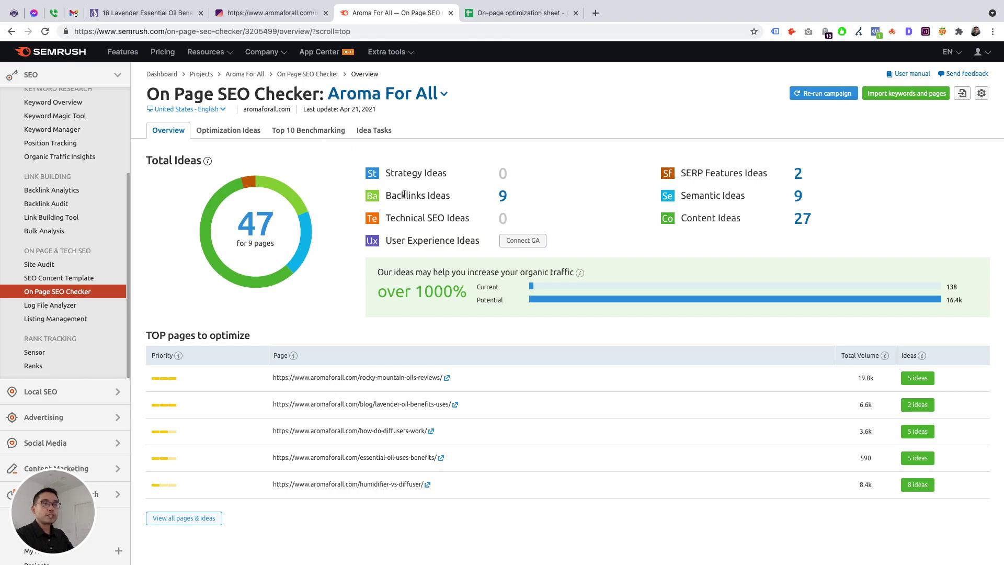
scroll(63, 136, "up", 1)
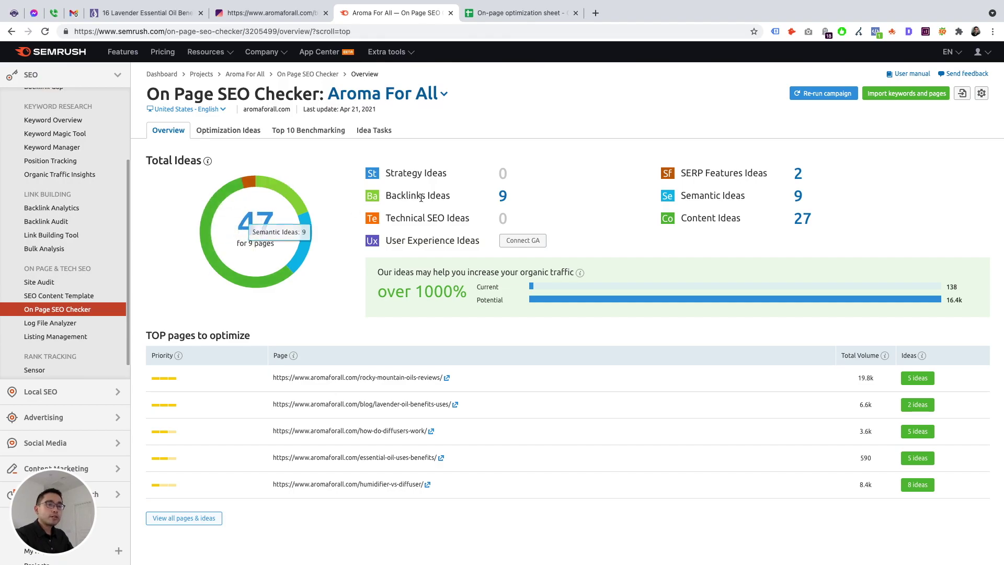
scroll(360, 323, "down", 1)
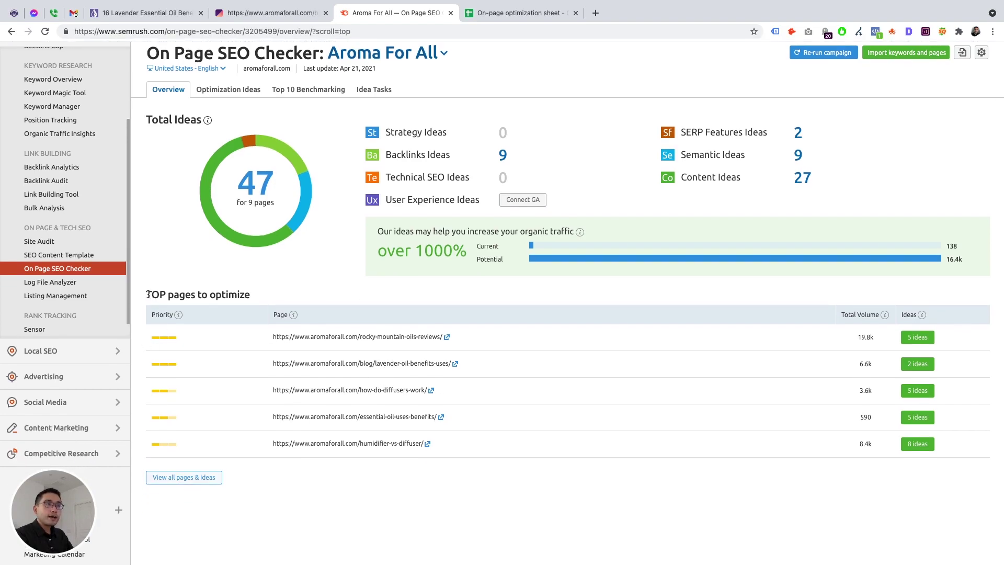
mouse_move(230, 209)
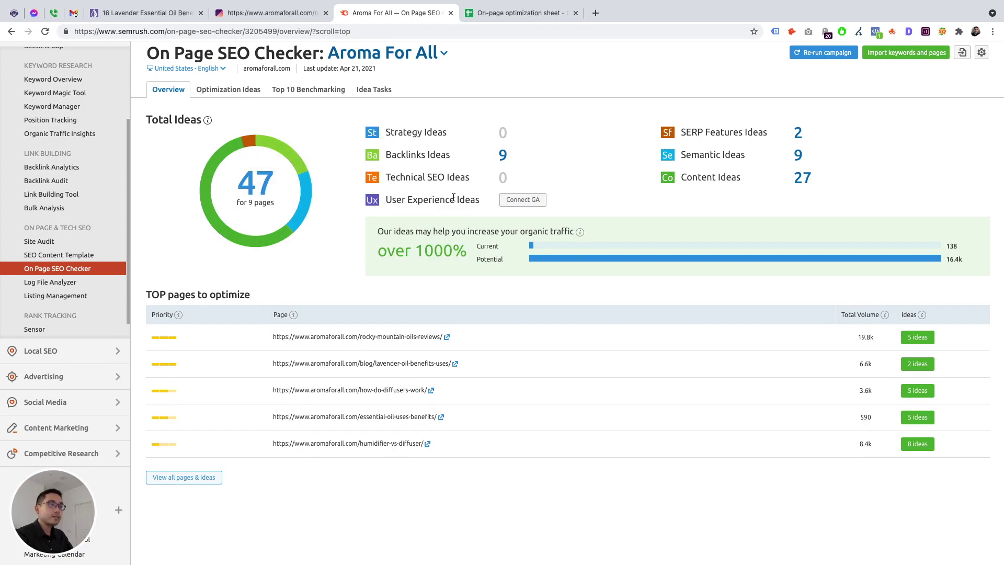
mouse_move(474, 195)
left_click_drag(379, 236, 580, 233)
left_click(525, 271)
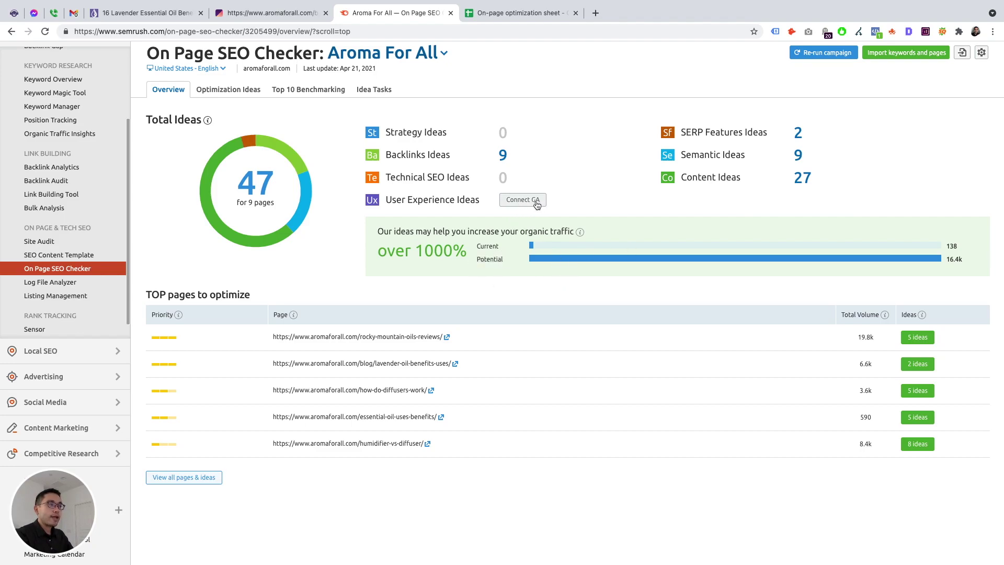
Open the lavender oil benefits page's ideas from the TOP pages to optimize list.
left_click_drag(146, 294, 255, 294)
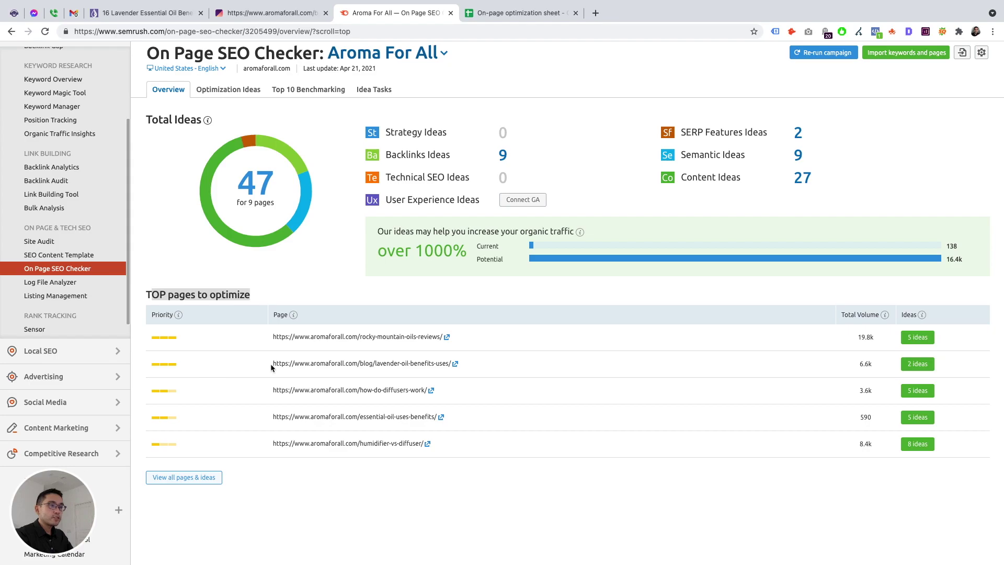
left_click(312, 364)
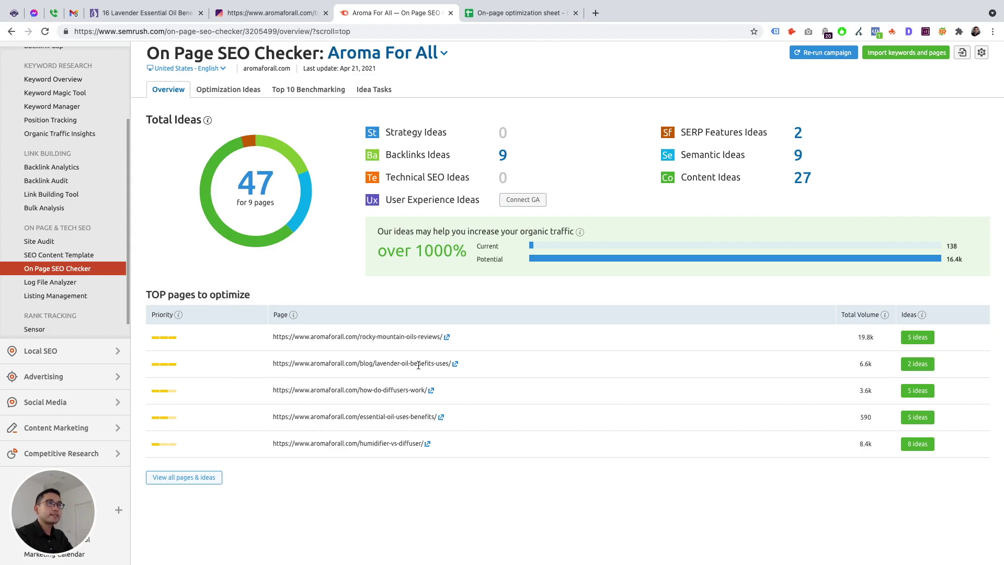
left_click(915, 365)
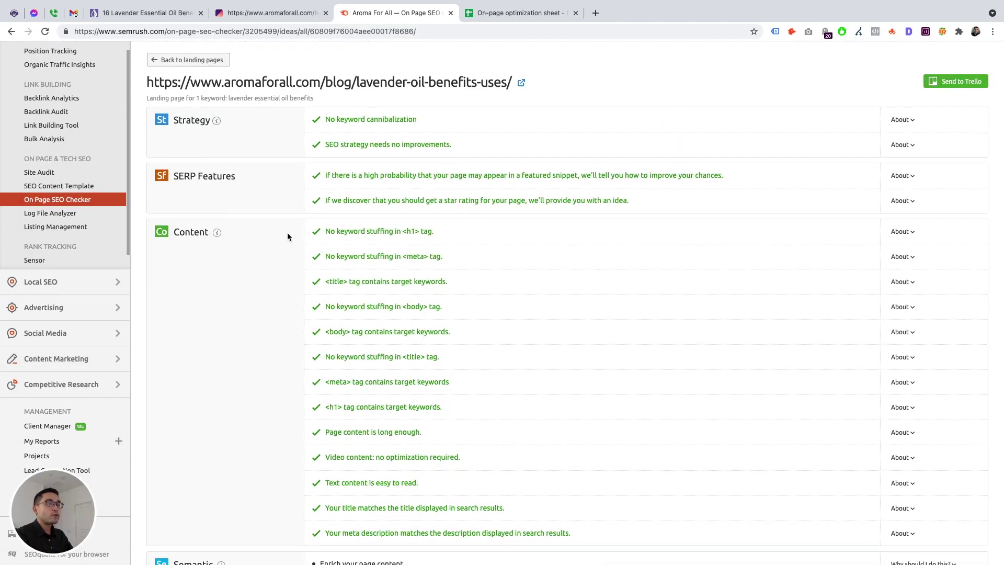
Review the strategy and SERP Features ideas, which need no improvements.
scroll(312, 239, "up", 2)
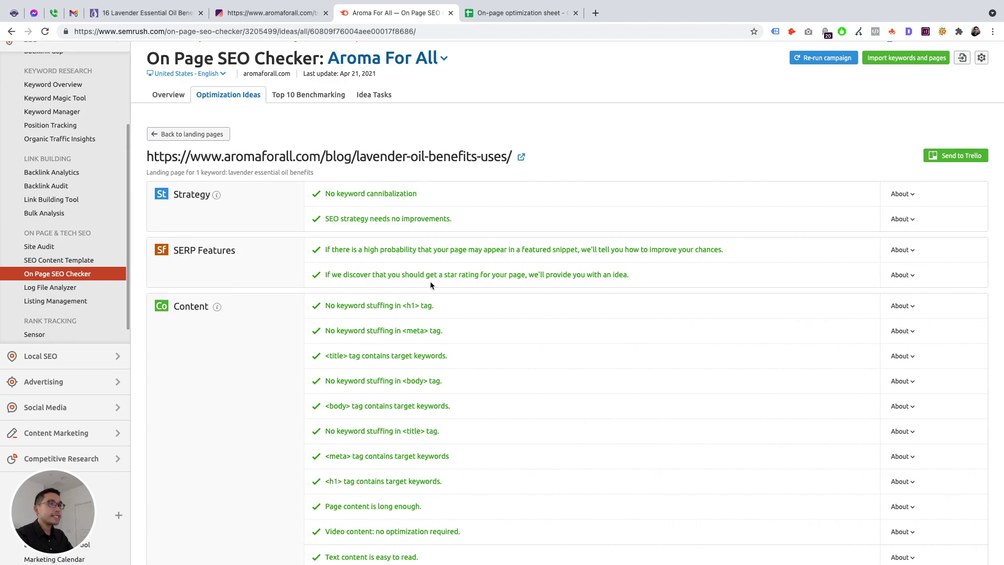
scroll(426, 272, "down", 10)
scroll(431, 275, "up", 2)
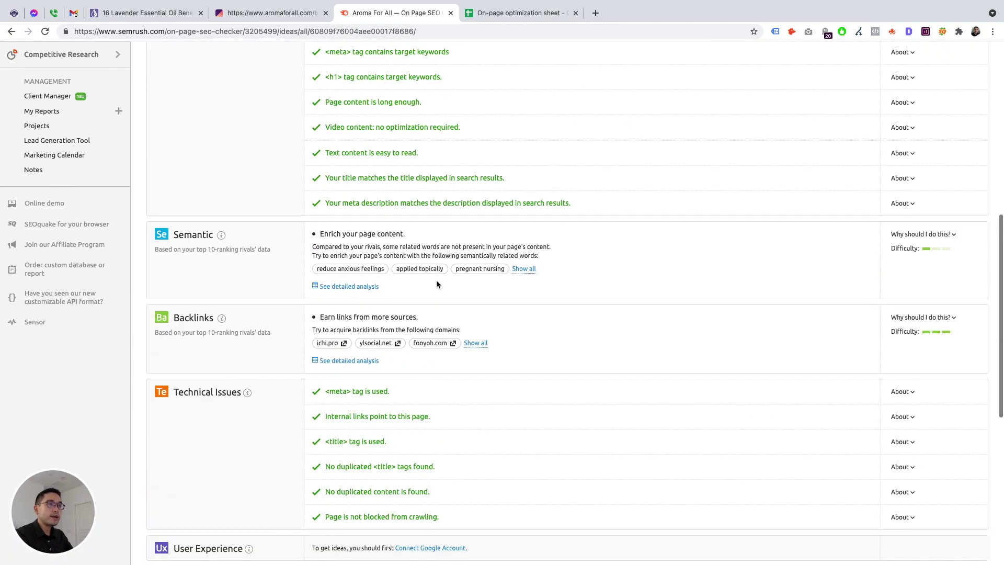
scroll(219, 279, "up", 10)
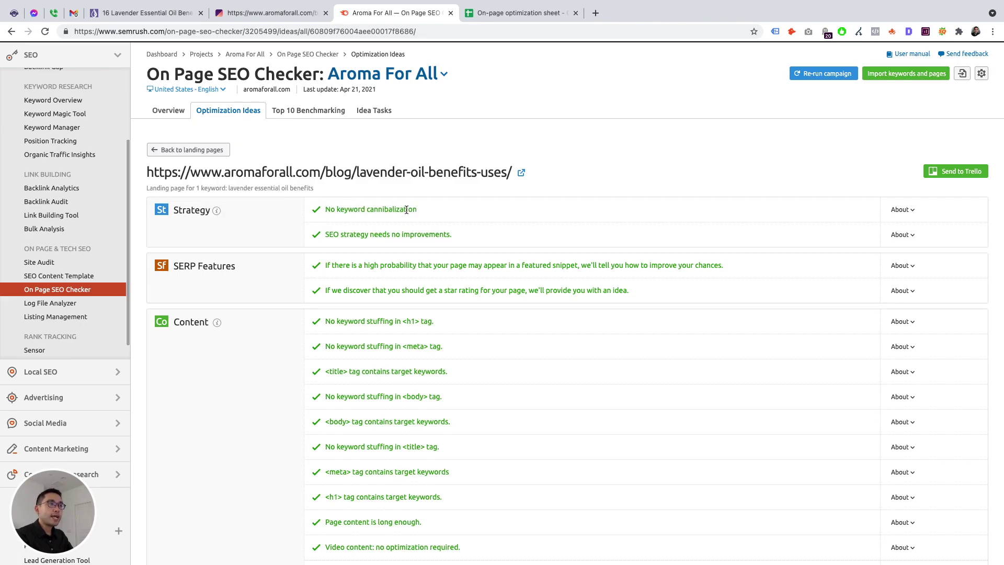
left_click_drag(325, 235, 448, 238)
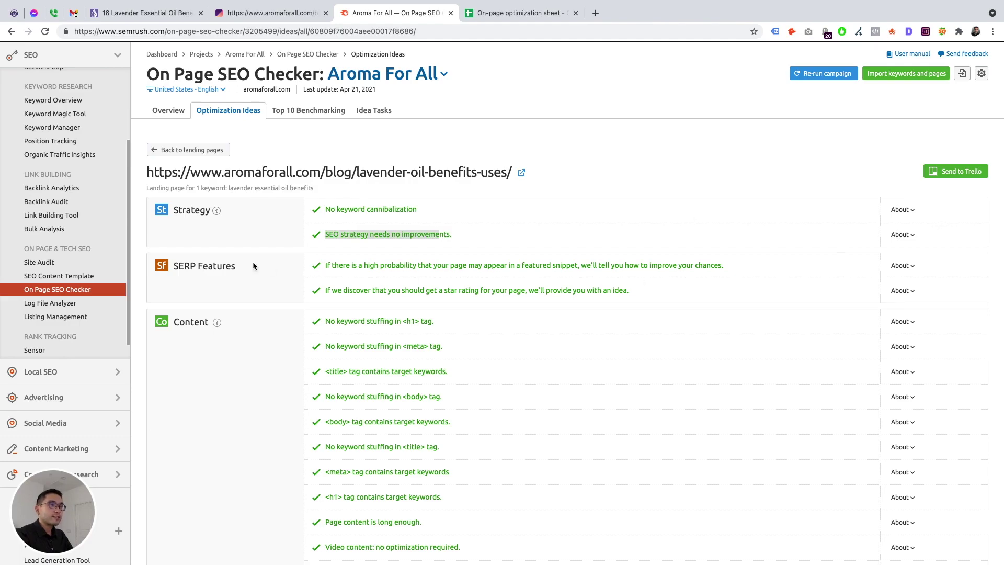
left_click_drag(325, 265, 441, 296)
scroll(441, 296, "down", 1)
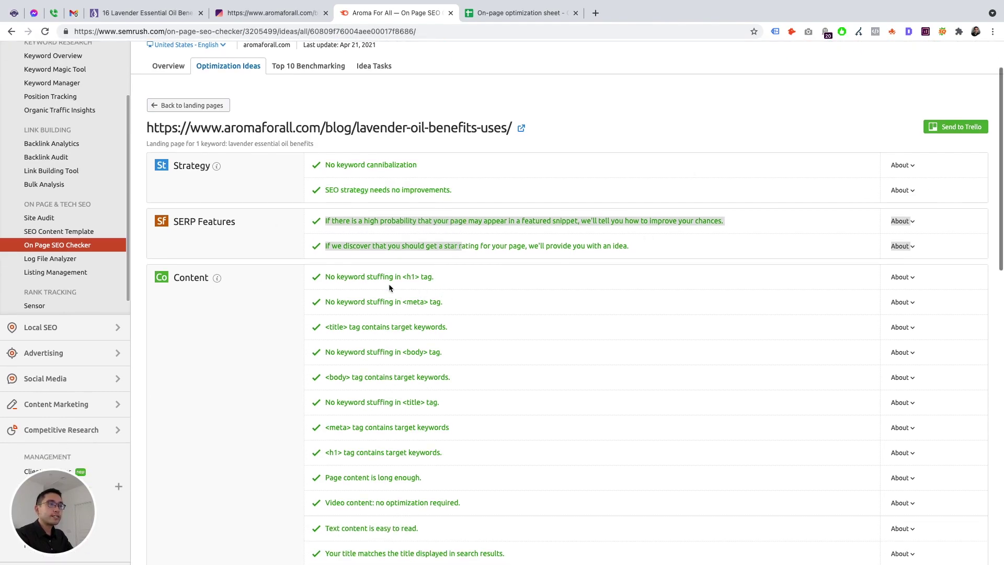
left_click_drag(323, 276, 472, 366)
scroll(471, 366, "down", 1)
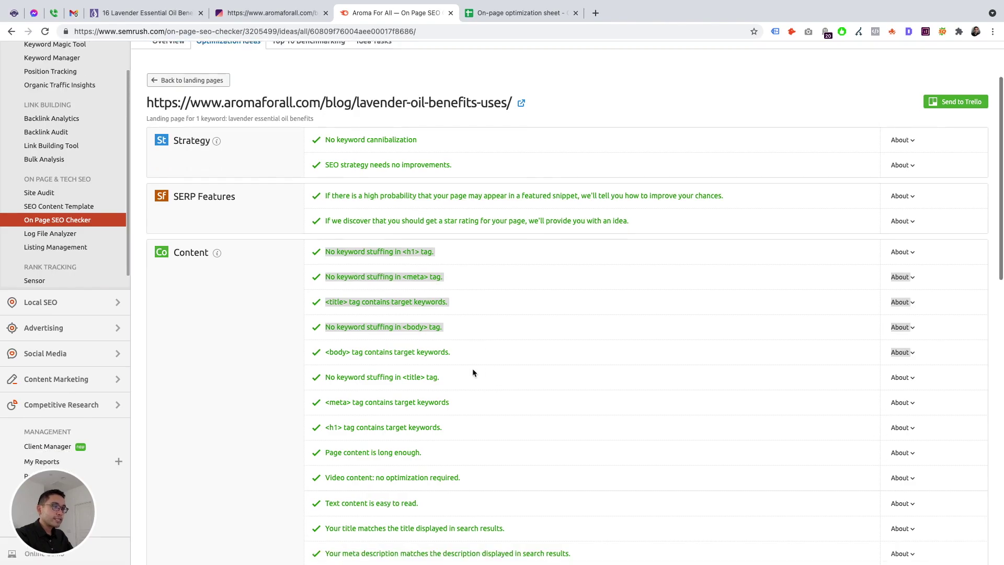
Read the explanation of the h1 keyword-stuffing check, briefly glancing at the Surfer audit.
left_click(373, 249)
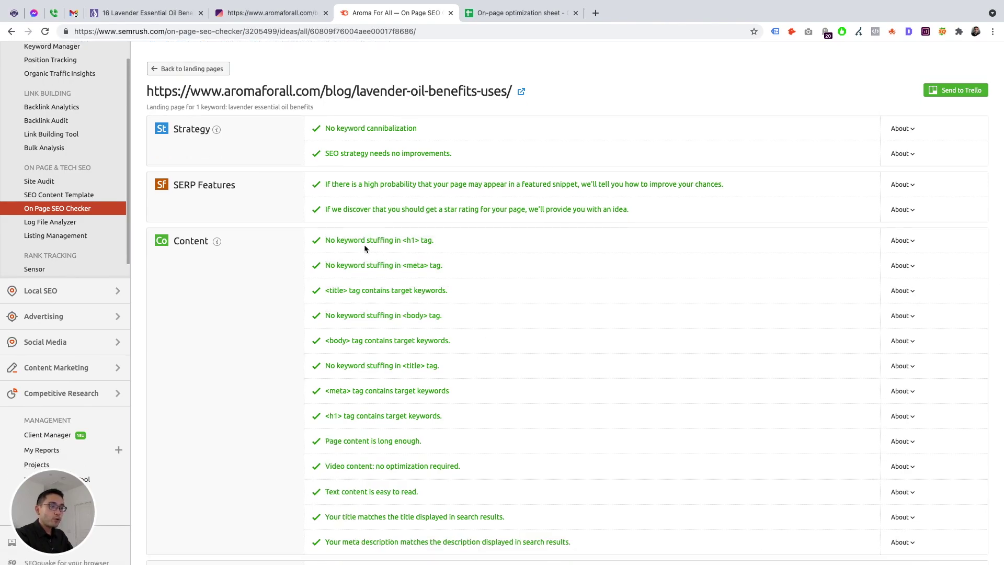
left_click_drag(337, 240, 429, 240)
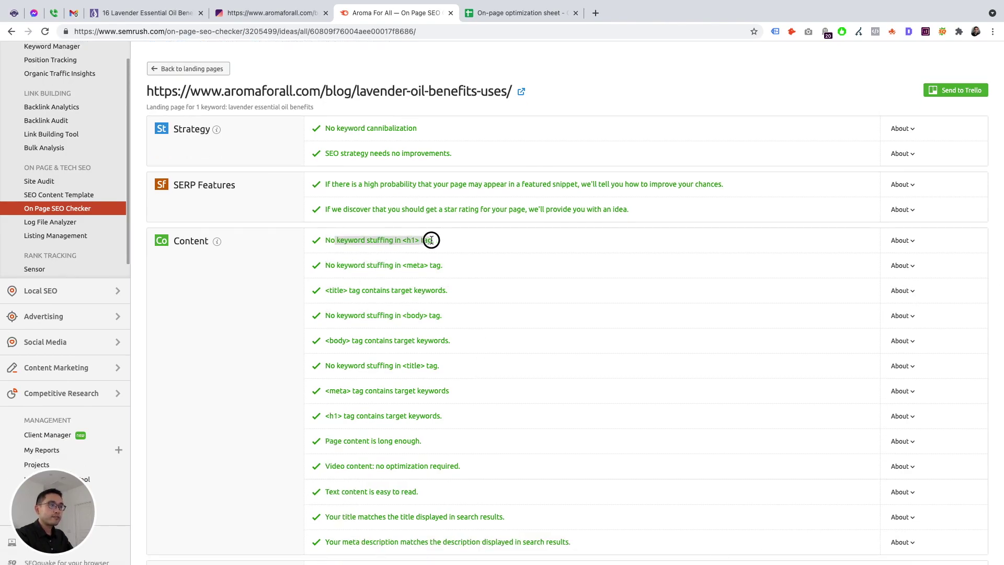
left_click(544, 241)
left_click(901, 240)
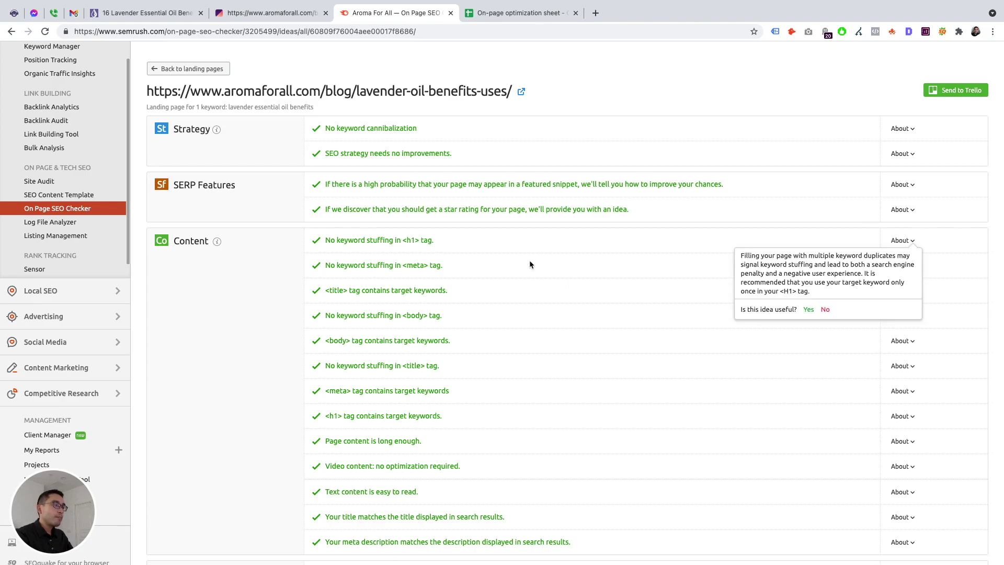
left_click(292, 282)
left_click(295, 7)
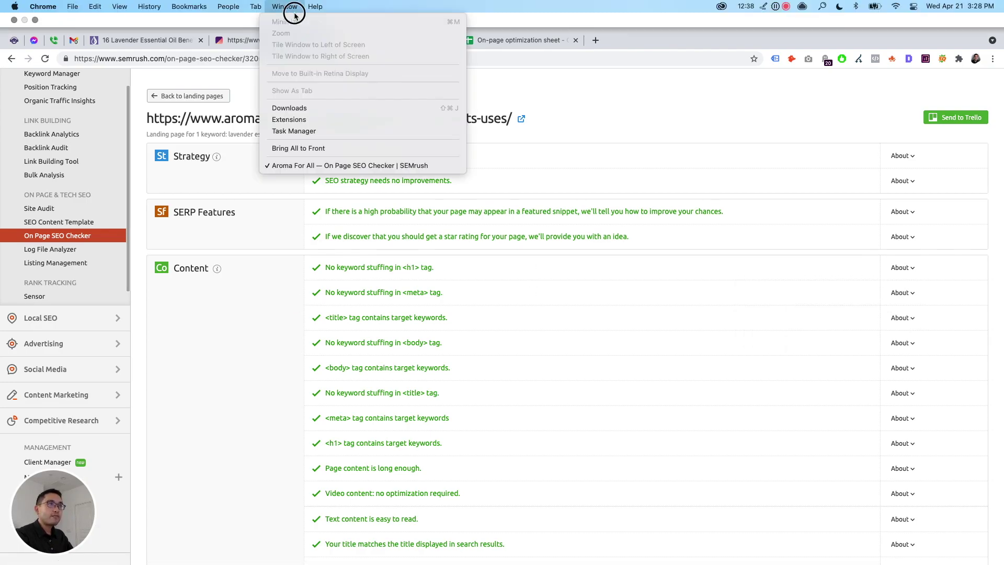
left_click(239, 103)
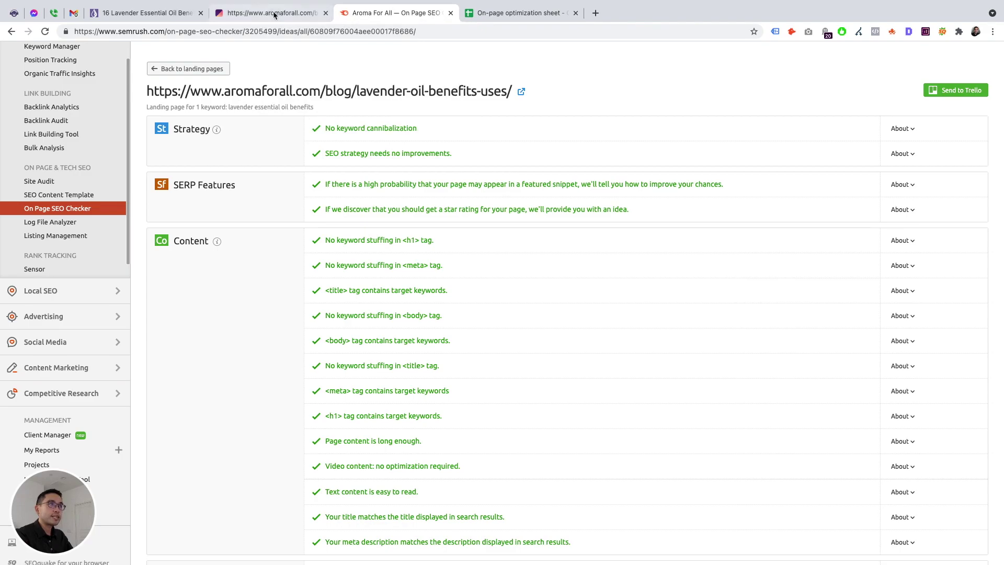
left_click(266, 13)
left_click(396, 13)
Show all related words under the Enrich your page content idea and read why it's recommended.
scroll(291, 249, "down", 4)
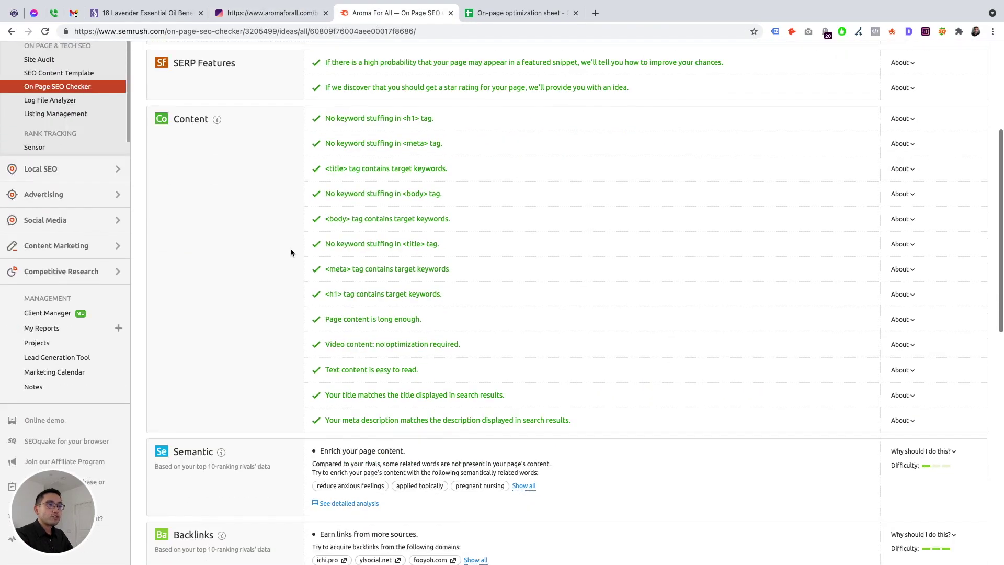
scroll(264, 146, "down", 3)
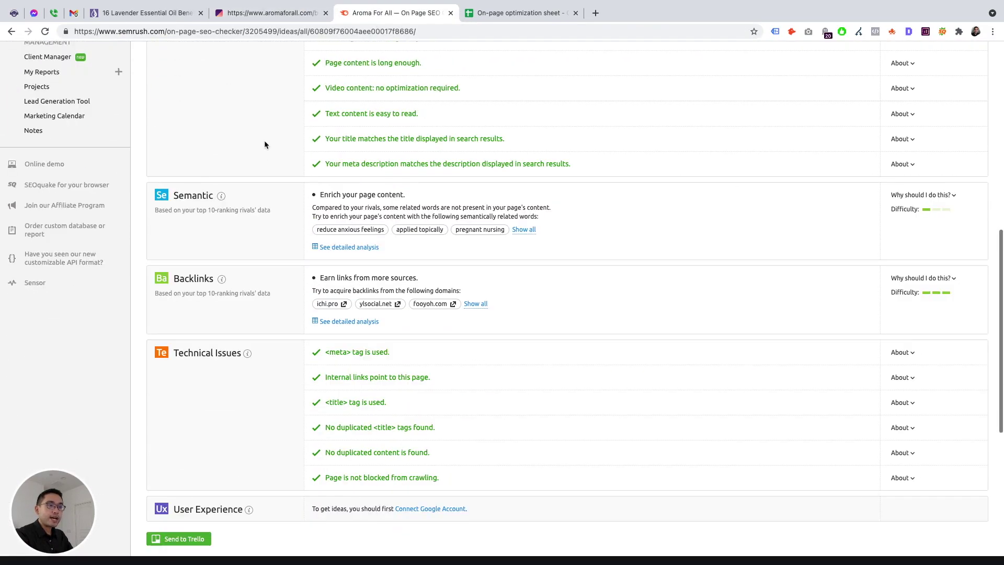
scroll(267, 157, "up", 2)
scroll(268, 166, "up", 4)
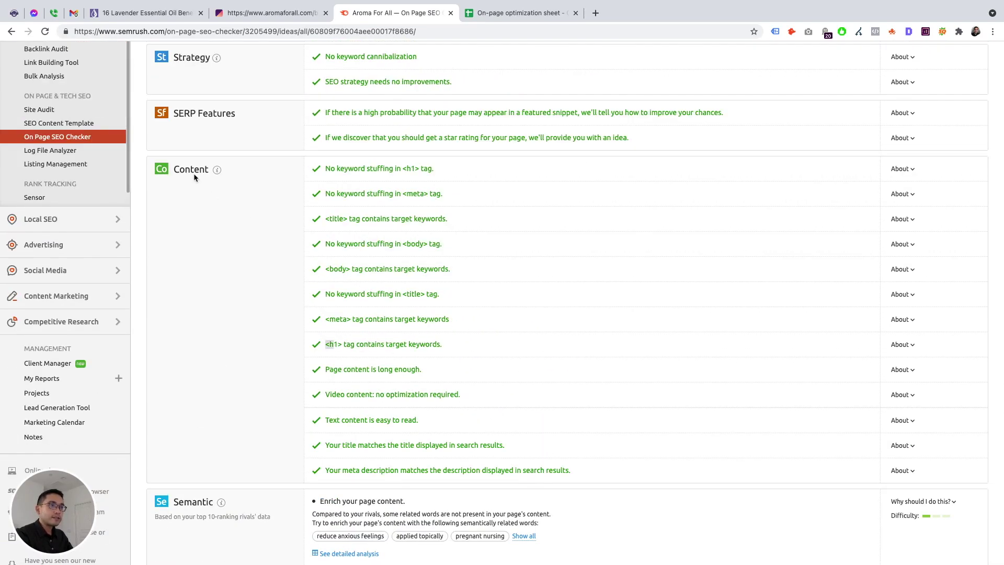
scroll(300, 212, "down", 3)
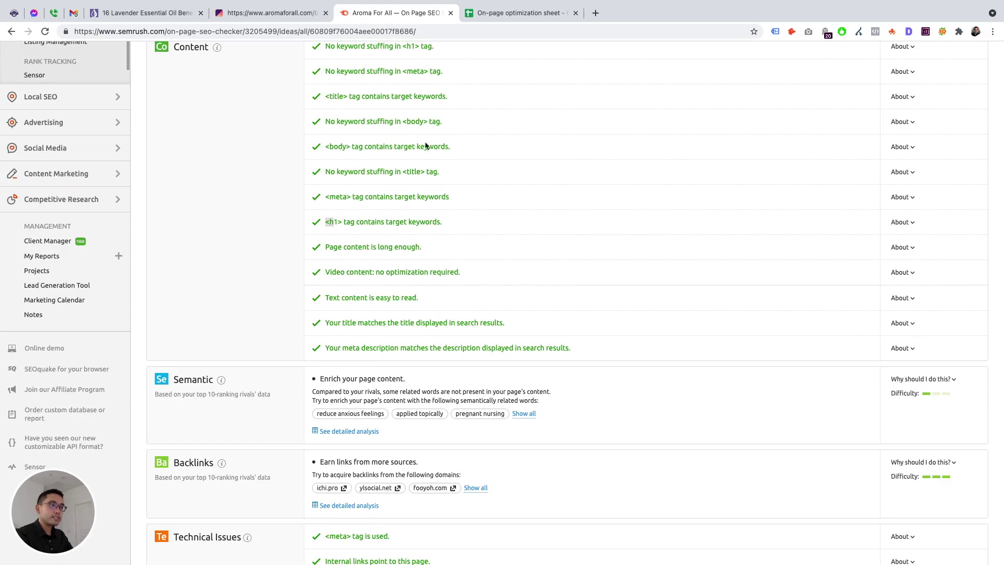
scroll(425, 146, "down", 2)
scroll(169, 317, "down", 1)
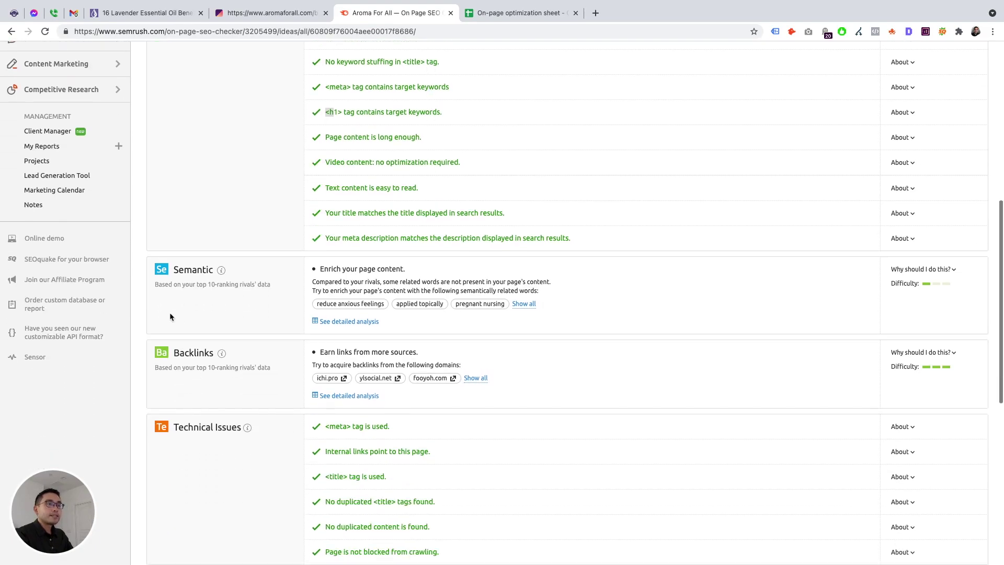
mouse_move(224, 271)
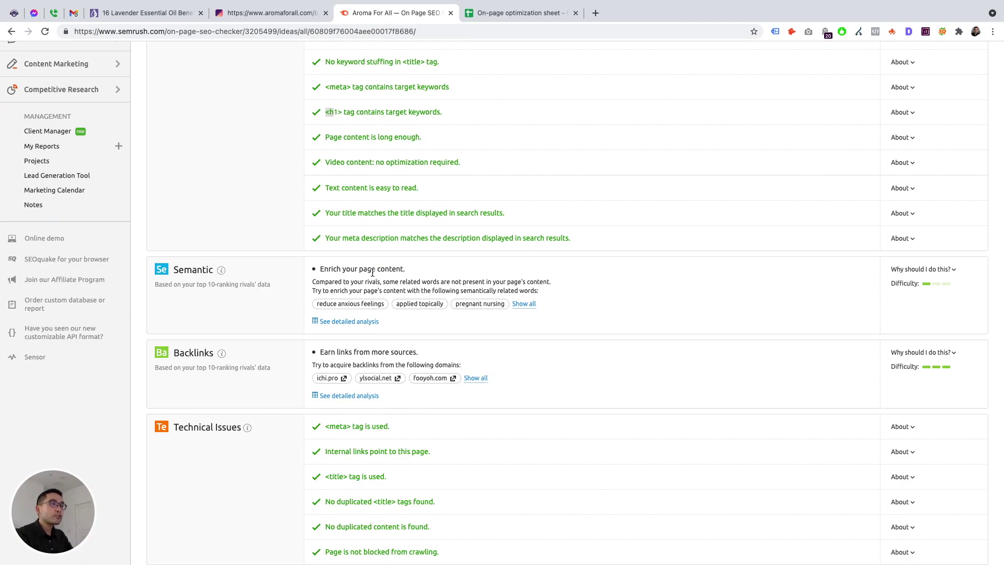
left_click_drag(324, 269, 410, 268)
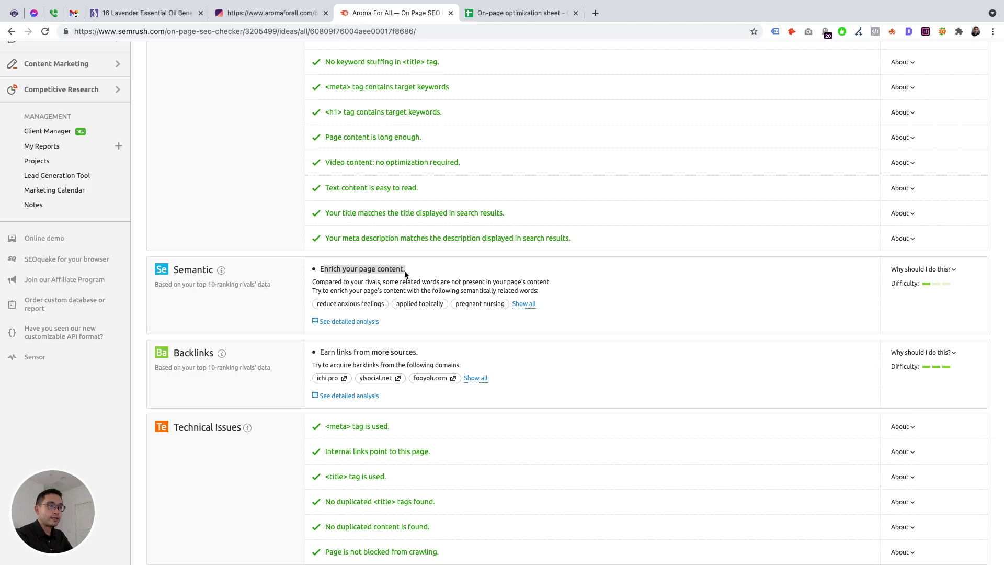
left_click_drag(314, 282, 495, 286)
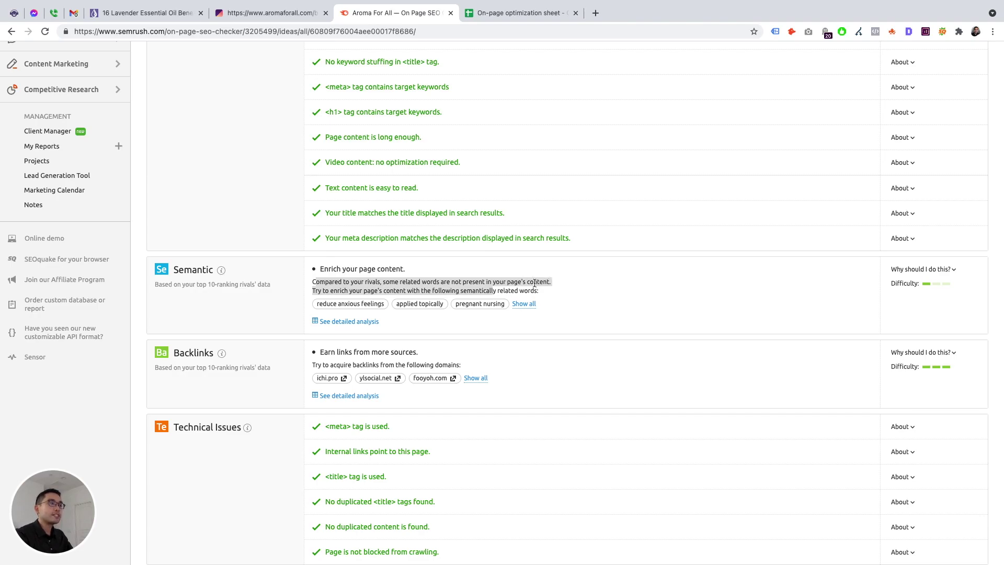
left_click(529, 304)
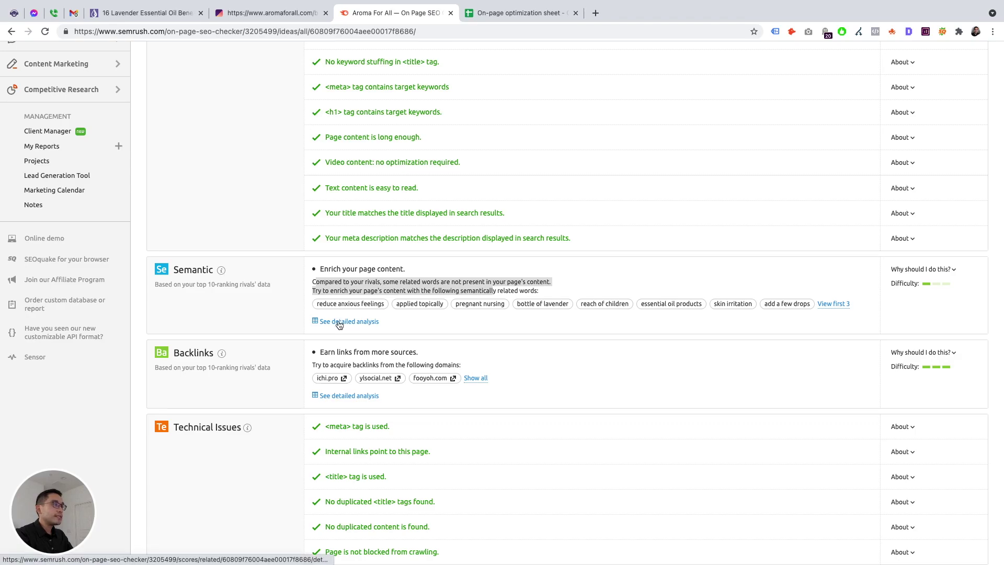
left_click(952, 270)
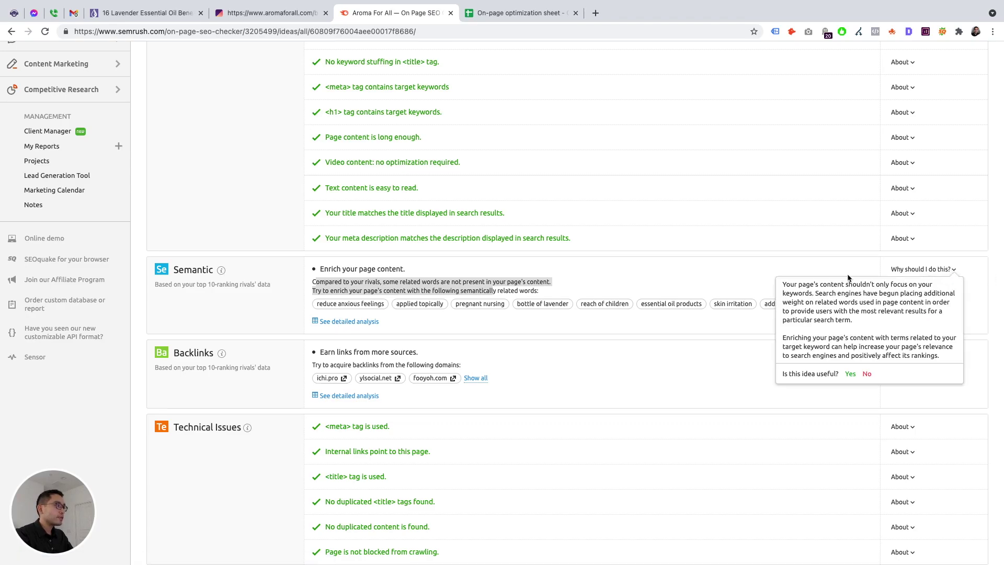
left_click(819, 249)
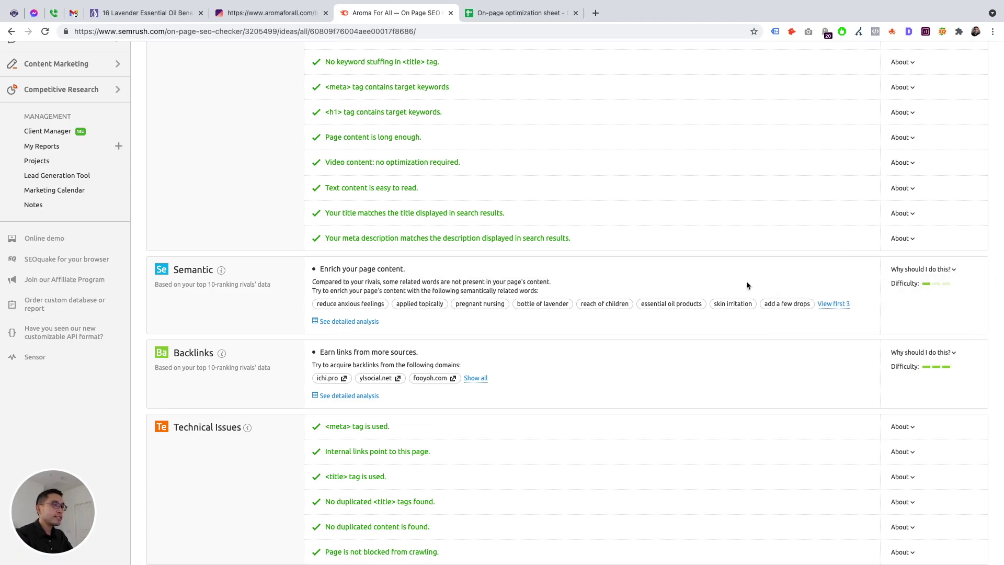
left_click(323, 323)
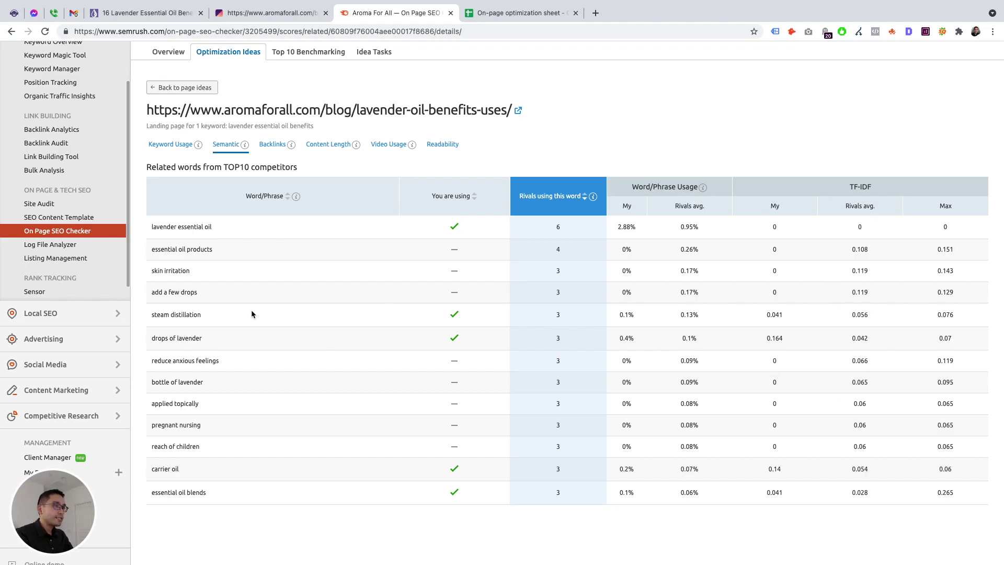
Highlight competitors' related words, noting skin irritation is unused on the lavender post.
left_click_drag(160, 249, 209, 520)
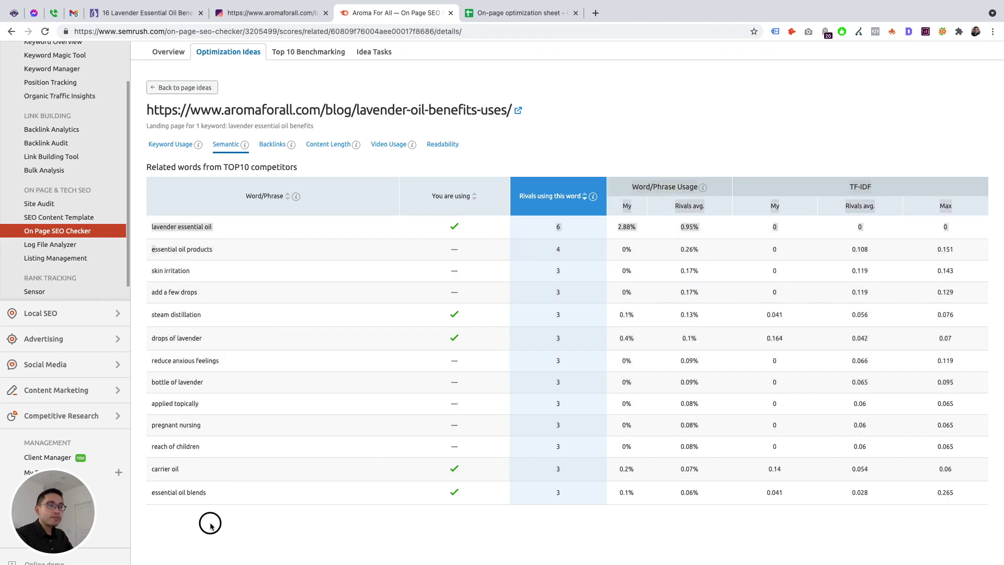
left_click_drag(256, 270, 140, 269)
key("super+c")
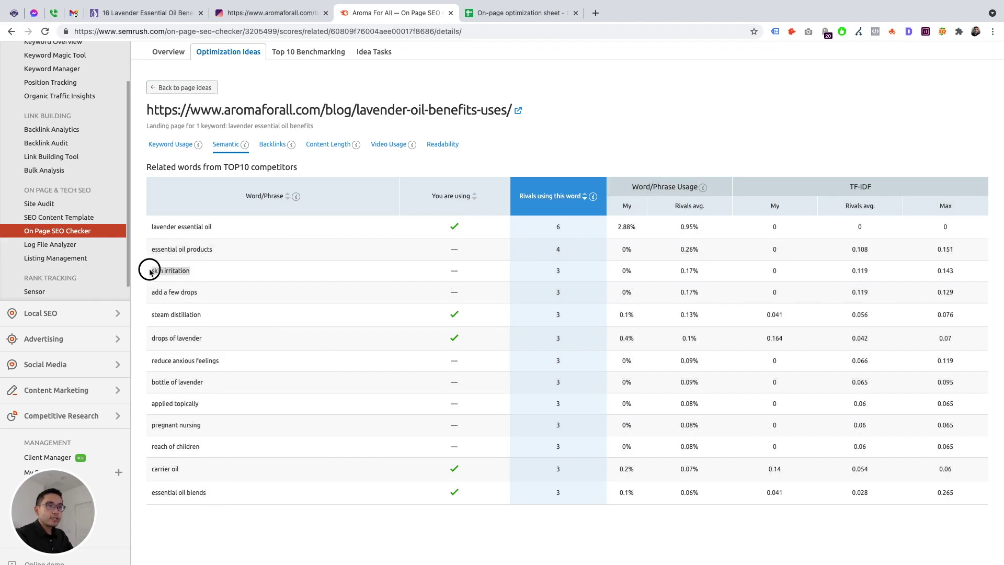
left_click(312, 13)
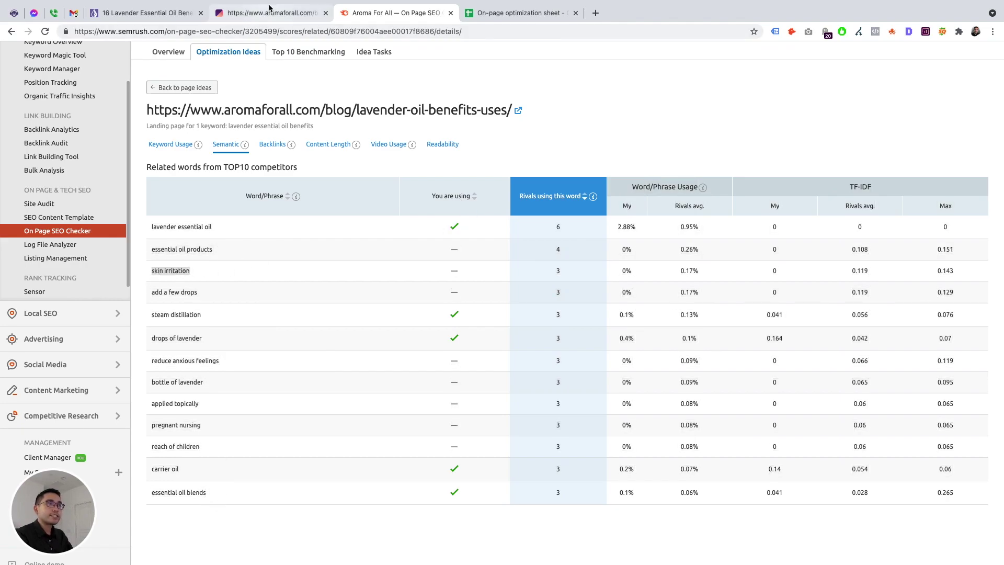
Search the Surfer audit for skin irritation, showing 0 uses against 1–2 suggested.
key("super+f")
key("super+v")
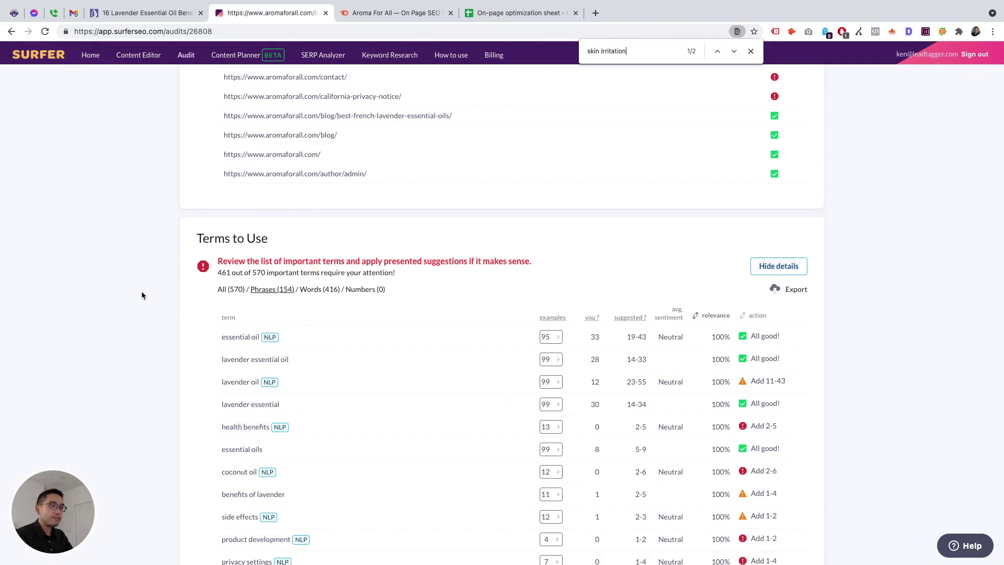
scroll(142, 294, "down", 1)
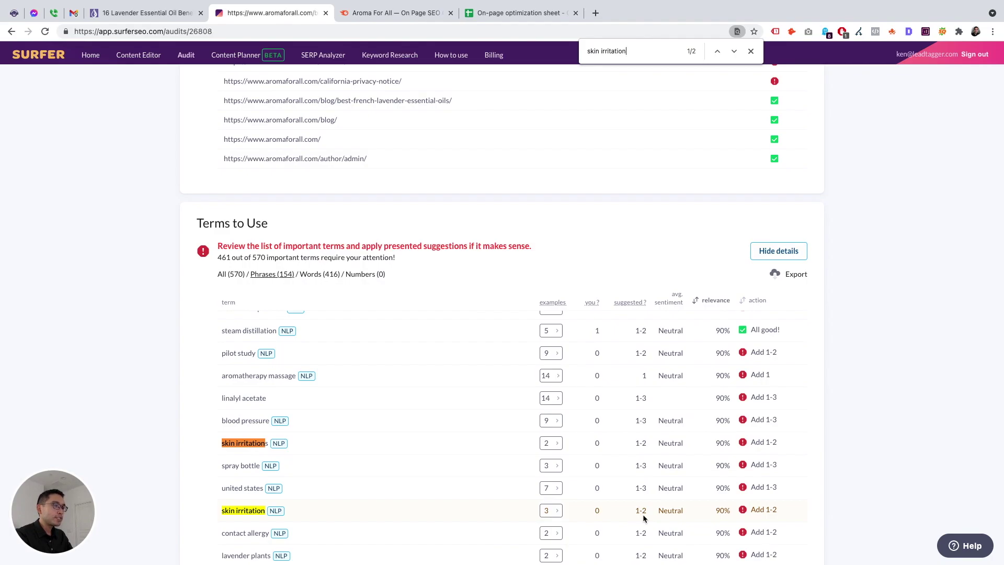
left_click(368, 15)
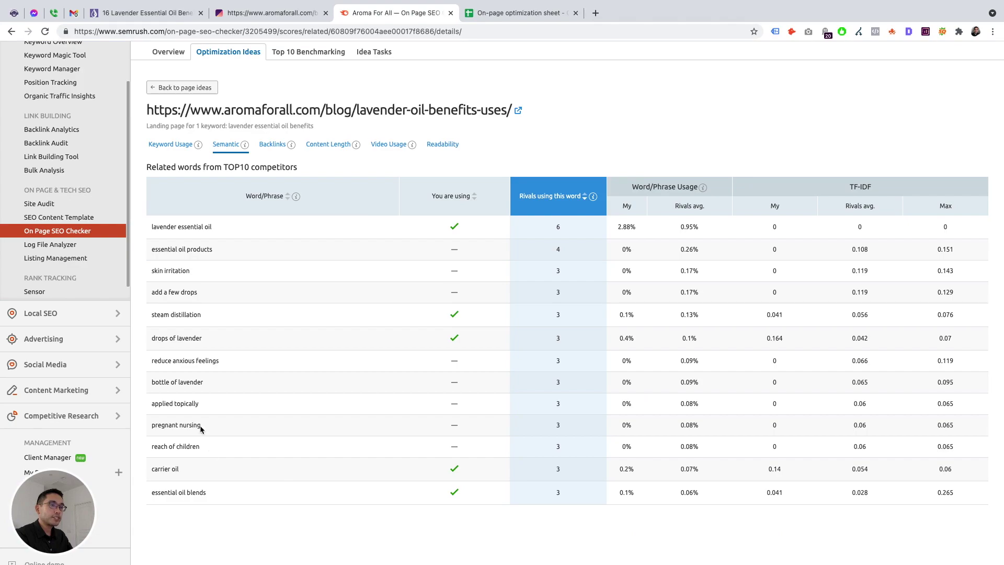
Find 'skin irritation' in SEMrush's related words (3 rivals), then highlight 'bottle of lavender' and return to Surfer.
key("super+f")
key("super+v")
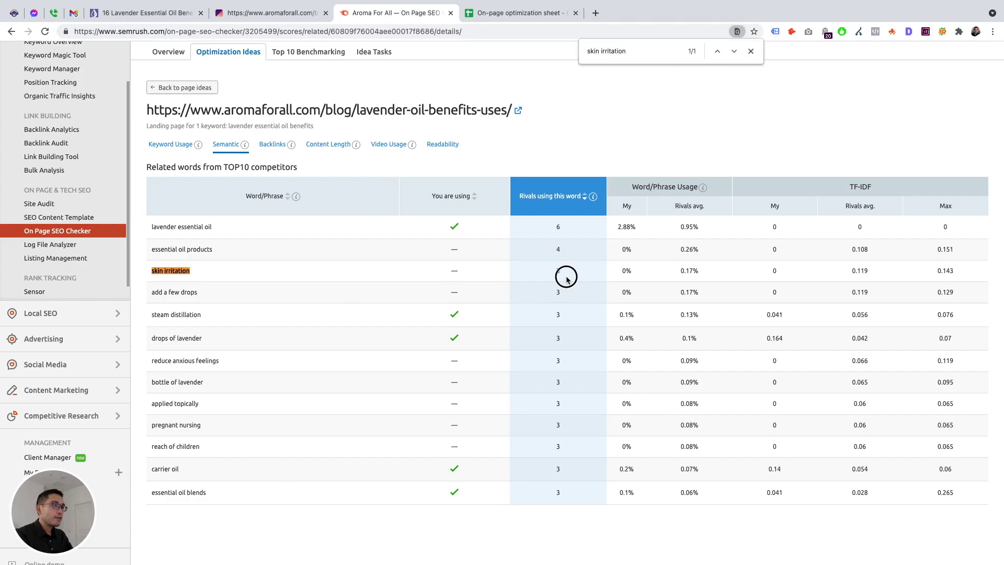
left_click_drag(556, 271, 653, 272)
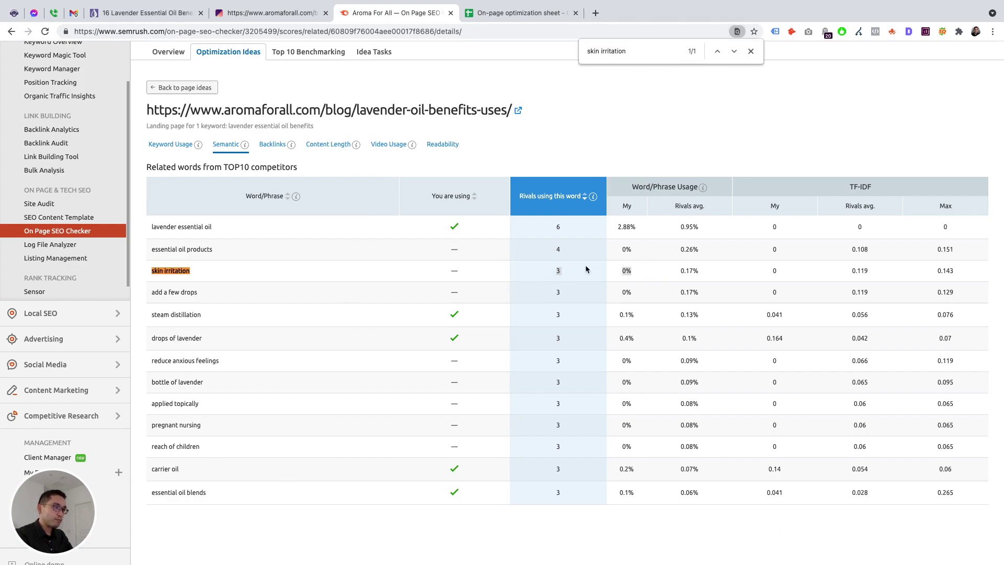
left_click(209, 342)
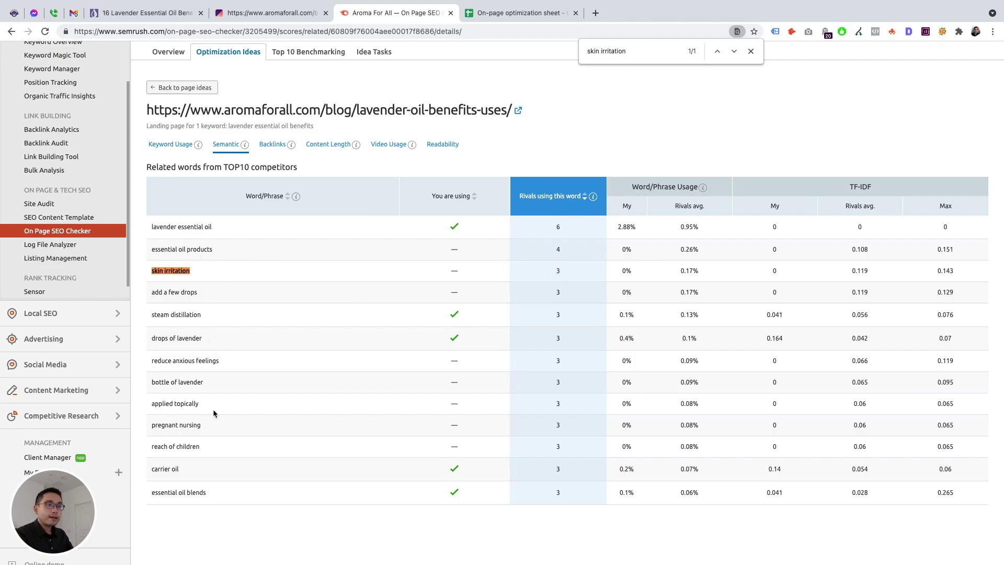
left_click_drag(152, 381, 202, 382)
key("super+c")
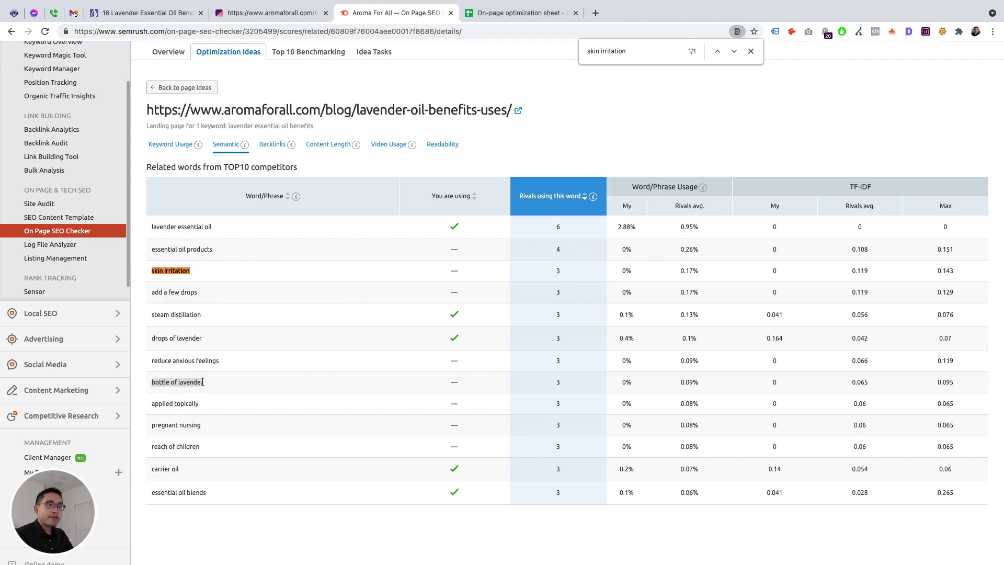
left_click(282, 19)
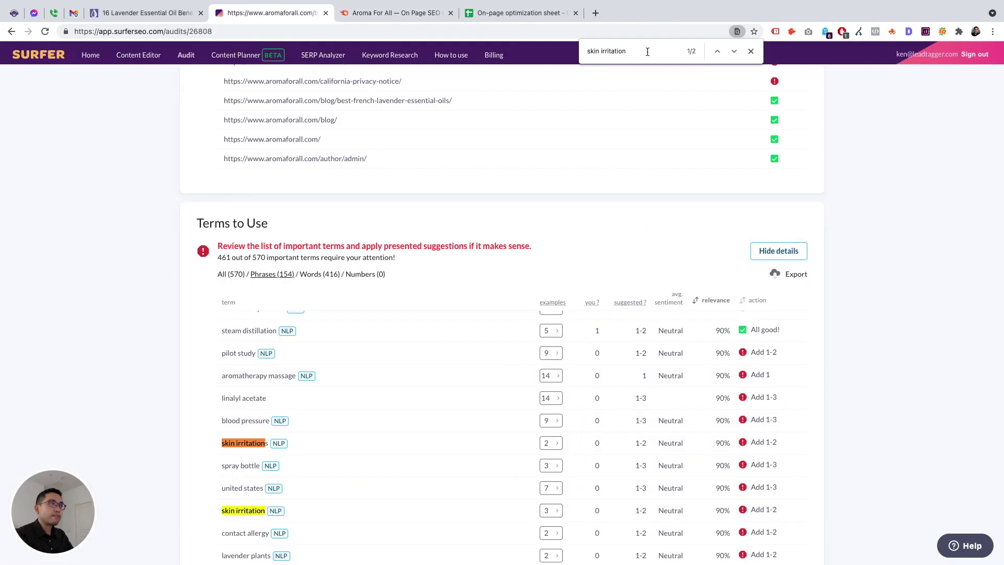
Search Surfer's terms for 'bottle', finding spray bottle at 0 uses versus 1–3 suggested.
key("super+a")
key("super+v")
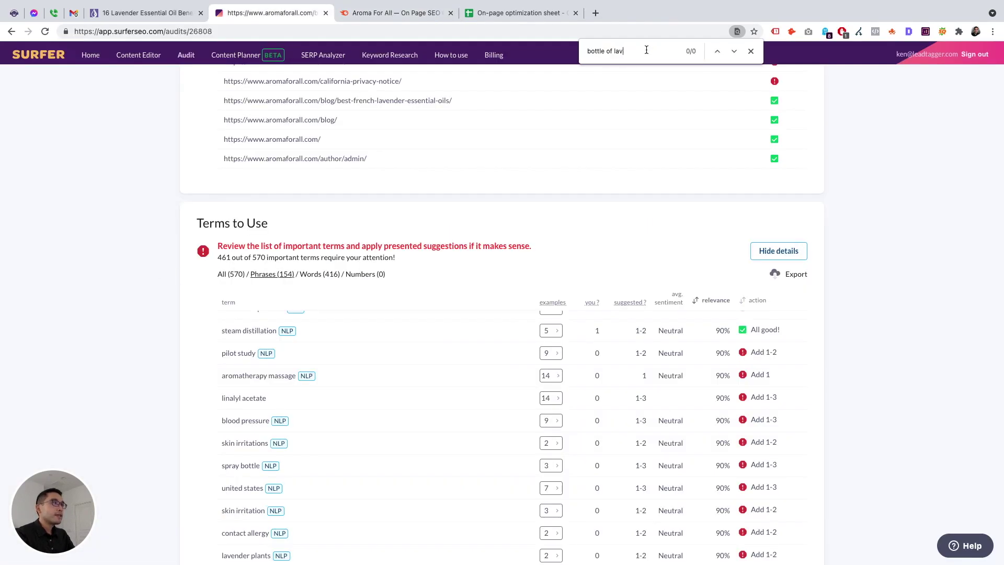
key("BackSpace")
key("BackSpace")
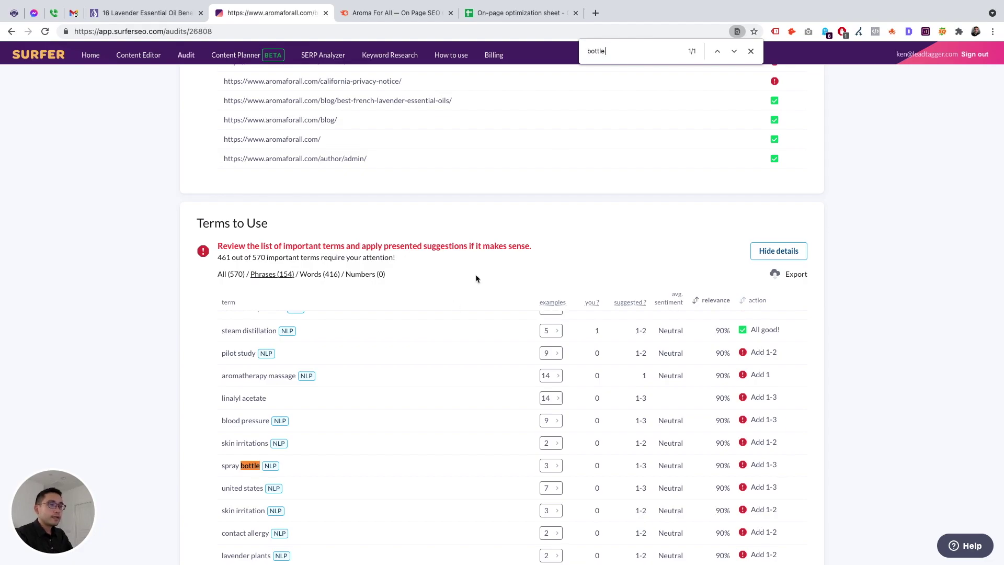
scroll(425, 409, "down", 15)
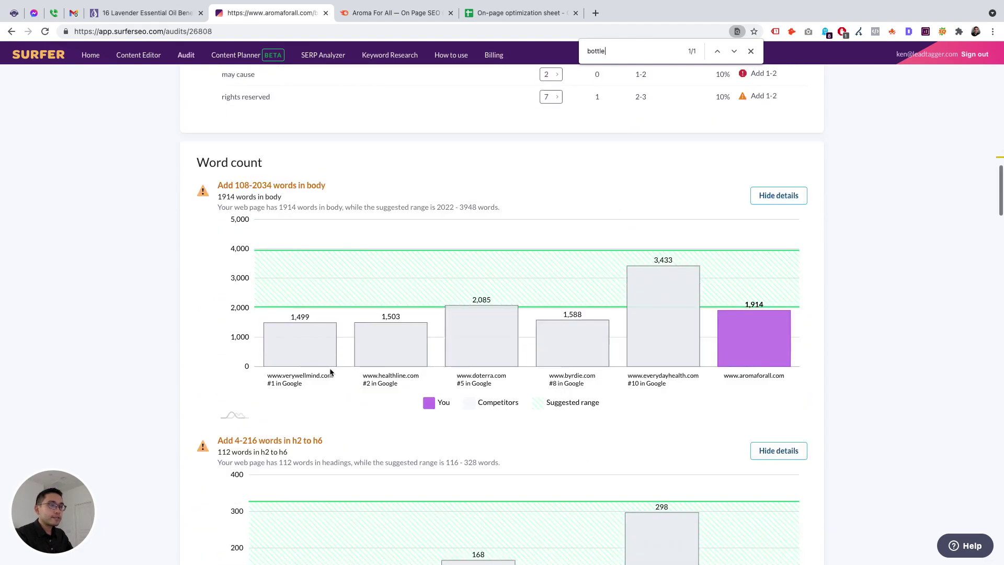
scroll(477, 300, "up", 5)
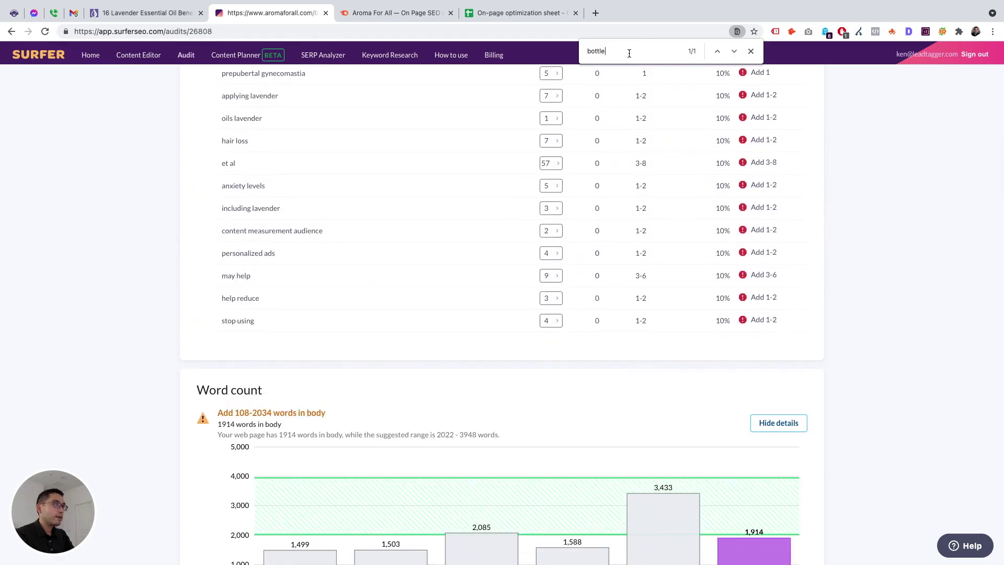
type("e")
key("Return")
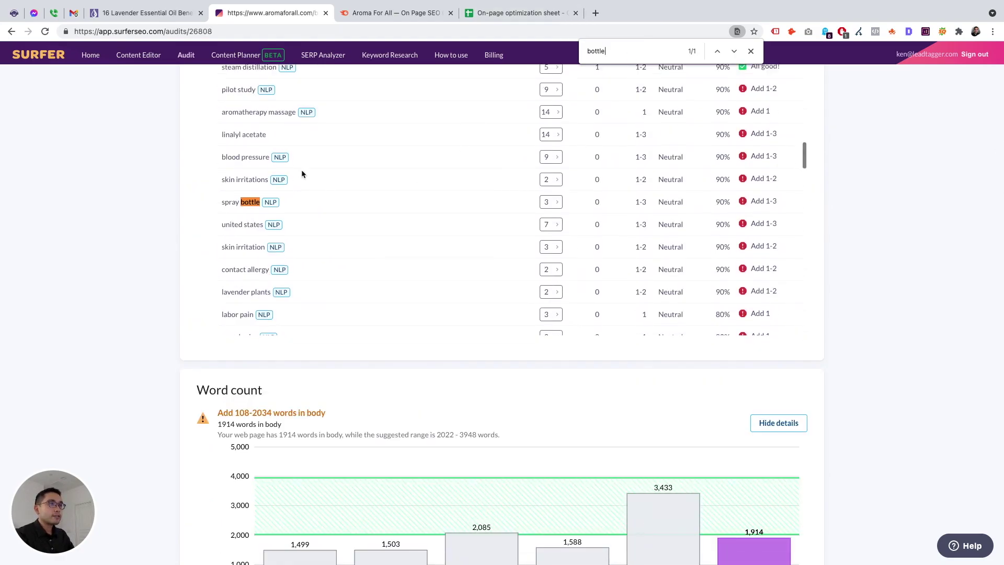
scroll(306, 193, "up", 1)
left_click(752, 52)
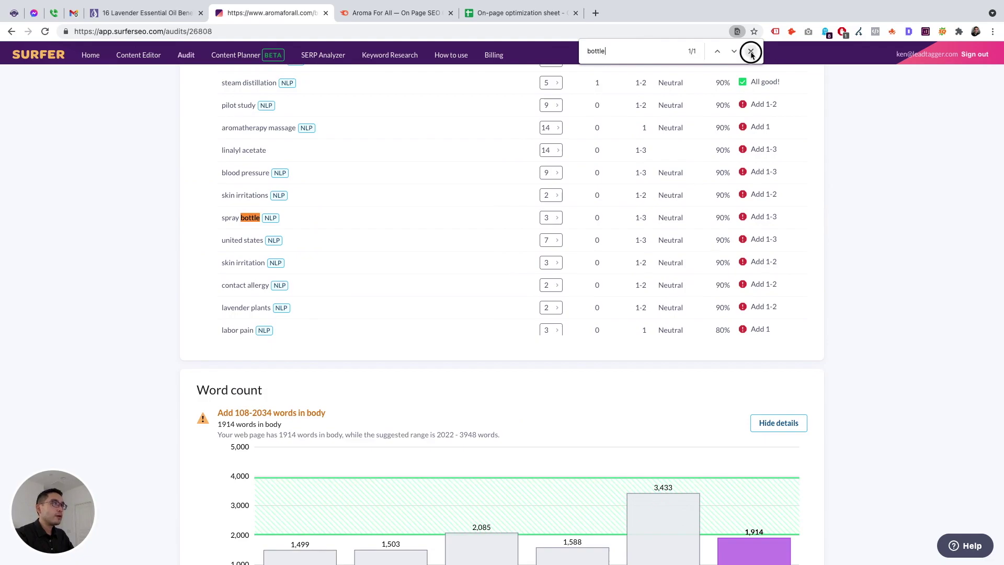
left_click(417, 14)
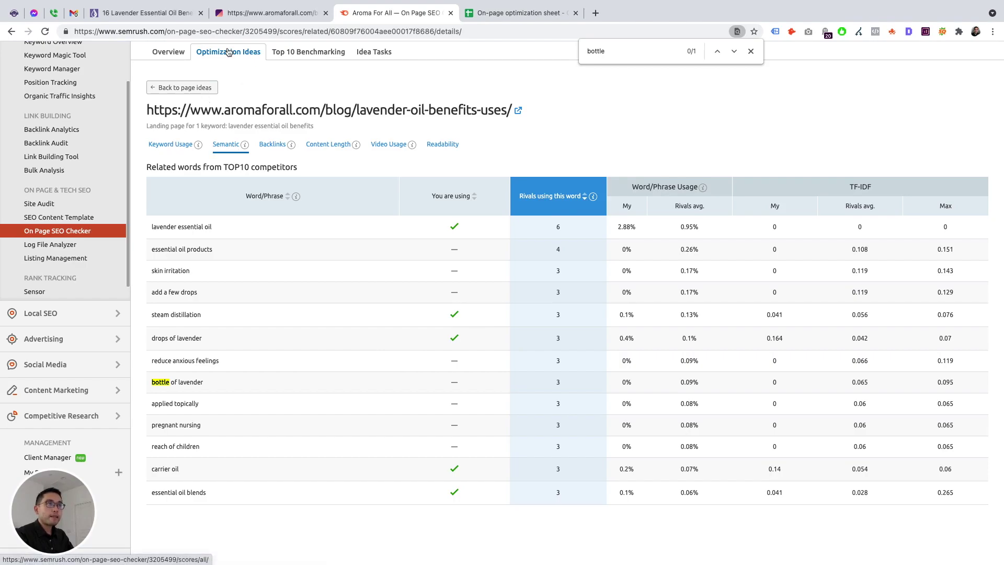
Check Keyword Usage for 'lavender essential oil benefits' and the oil, lavender, essential word usage figures.
scroll(230, 46, "up", 1)
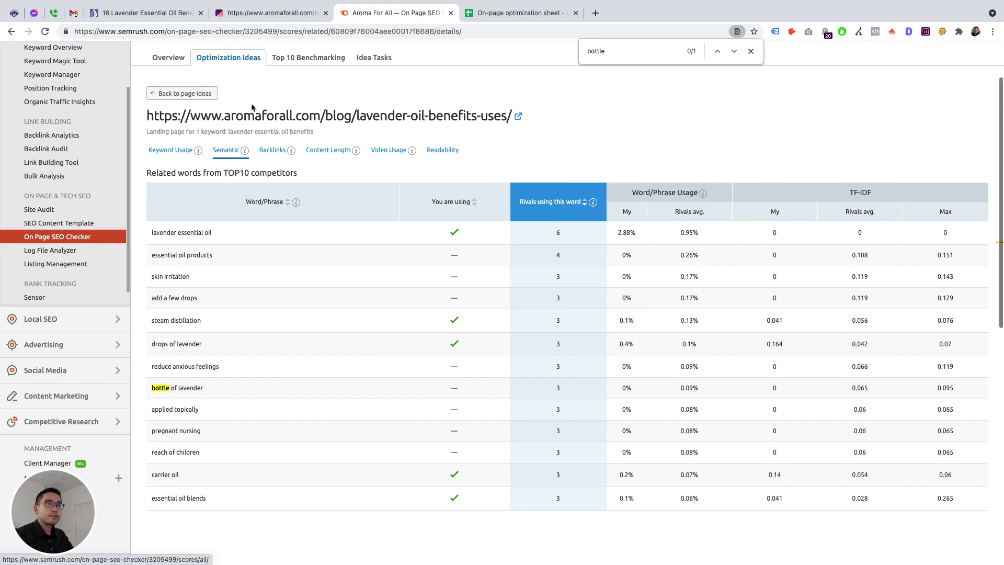
left_click(172, 154)
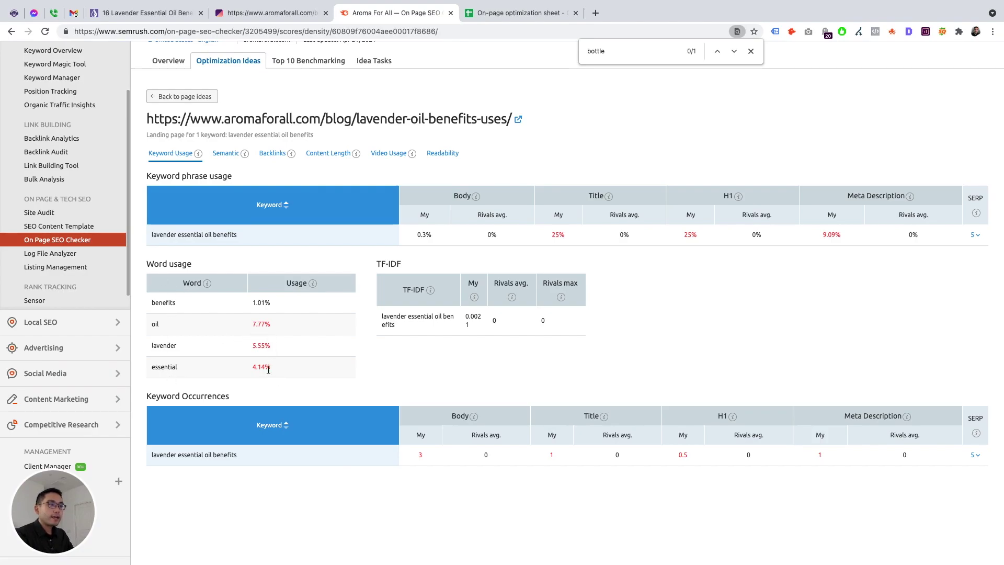
mouse_move(314, 283)
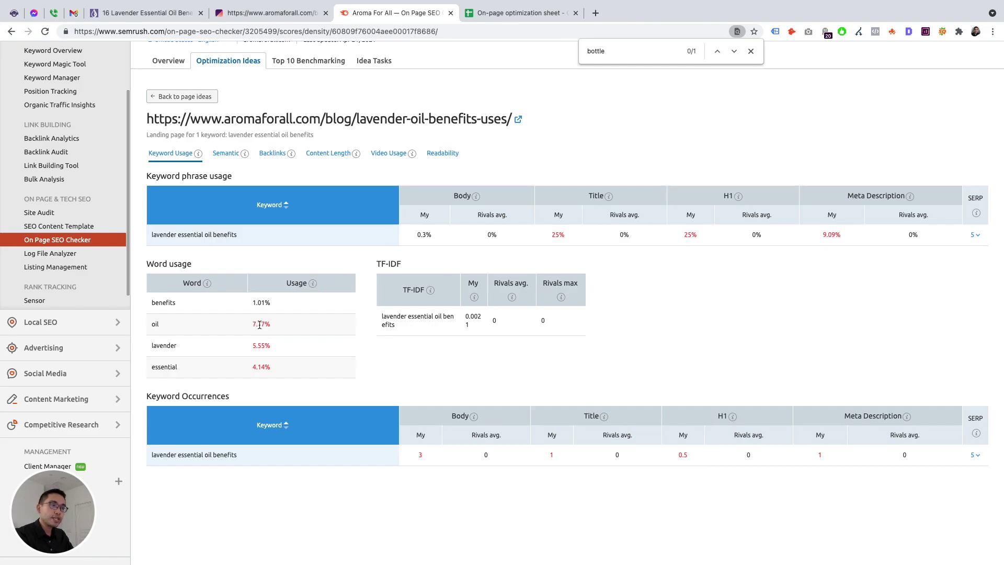
left_click_drag(258, 369, 248, 318)
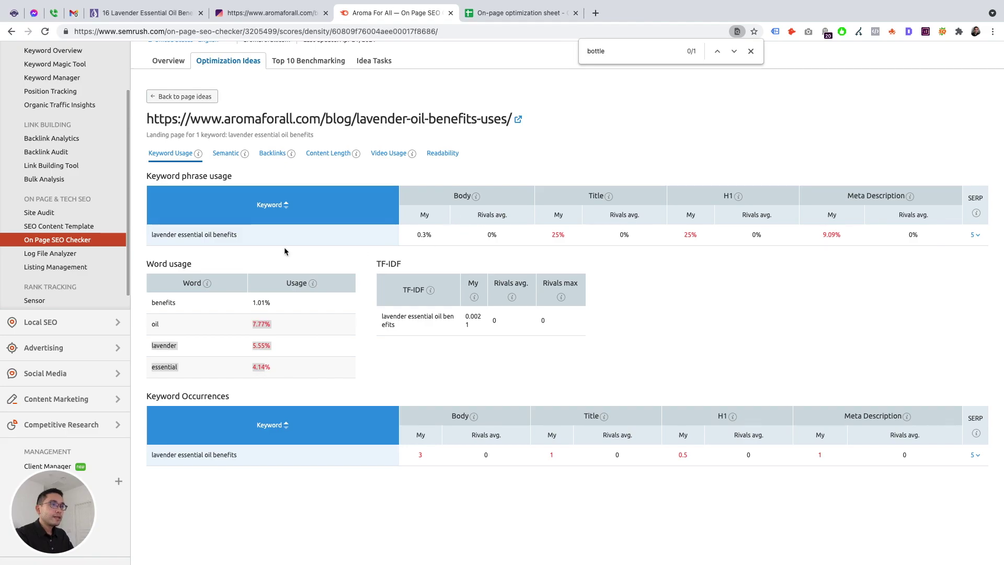
left_click_drag(152, 235, 272, 238)
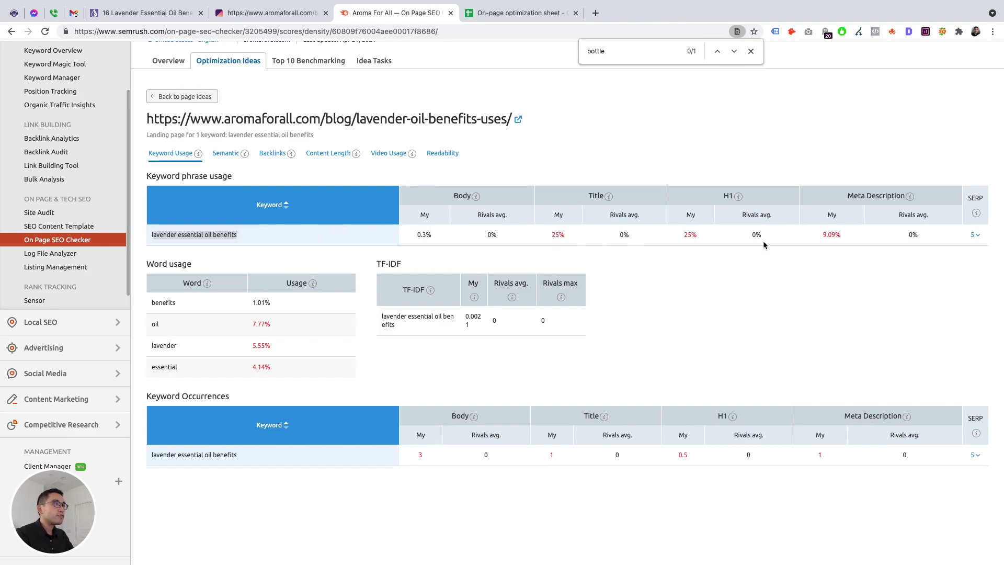
Bring back the related words used by the top 10 competitors.
scroll(862, 235, "down", 1)
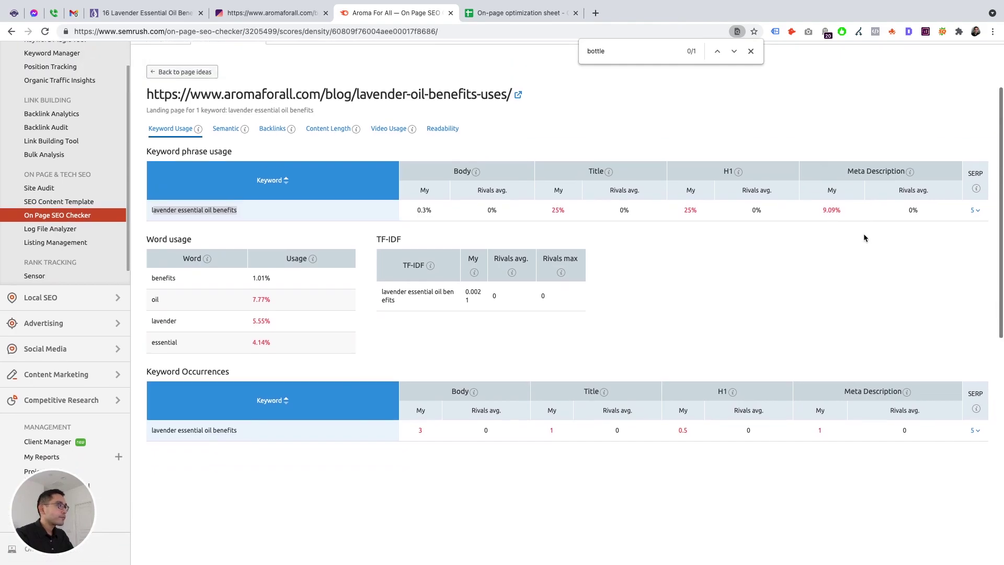
scroll(863, 233, "up", 1)
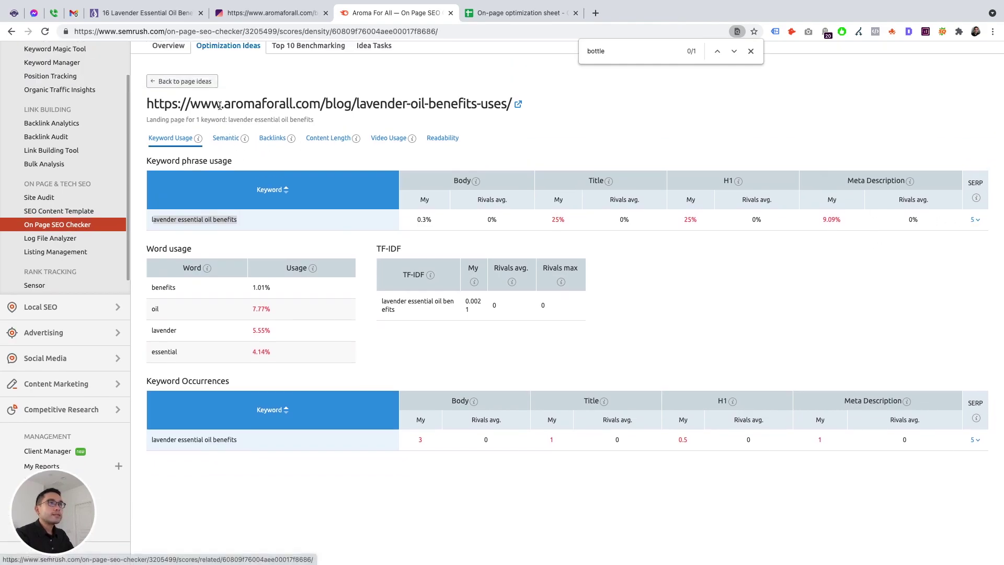
left_click(229, 140)
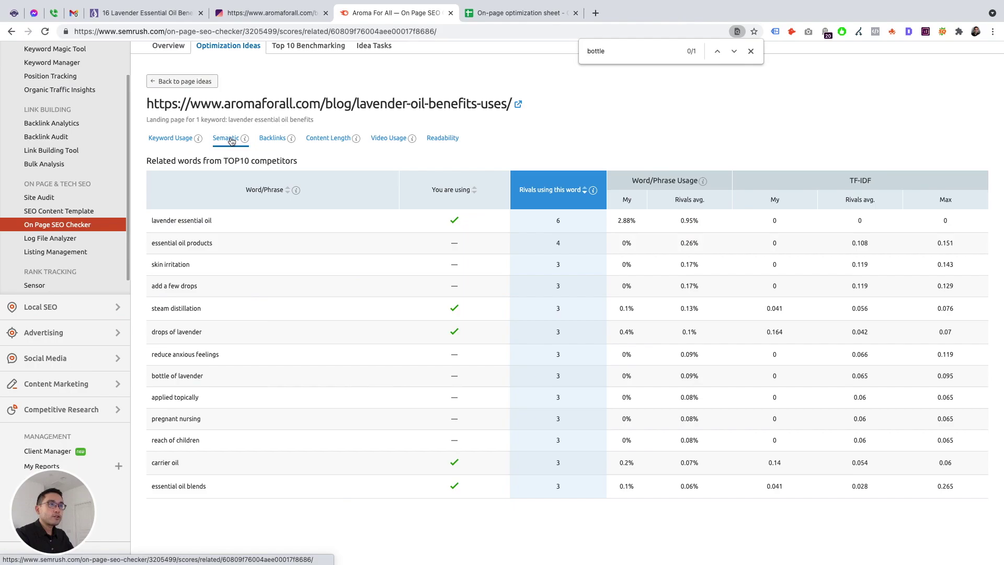
Compare backlinks, then content length: the page's 990 words against the rivals' 1163-word average.
left_click(279, 138)
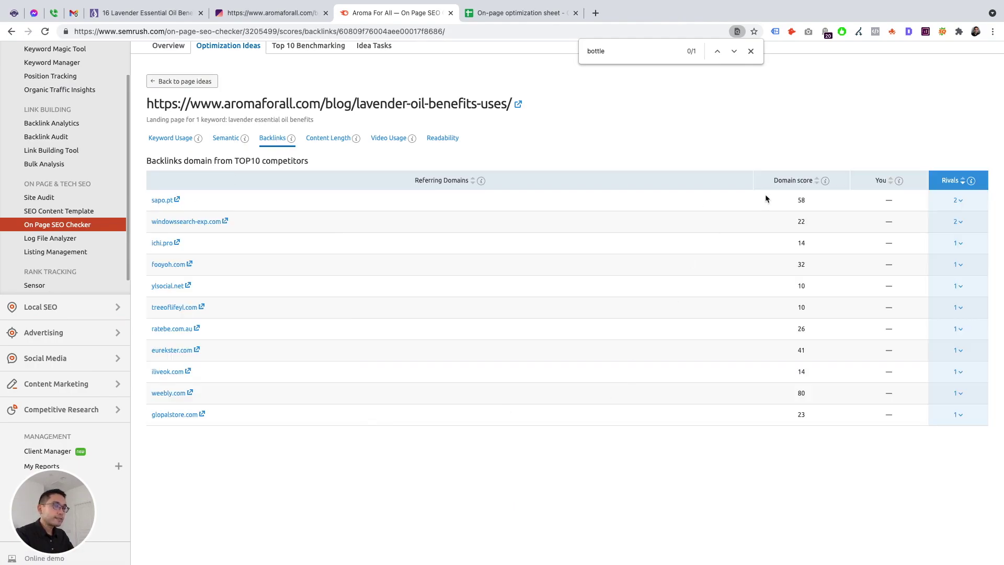
left_click(326, 142)
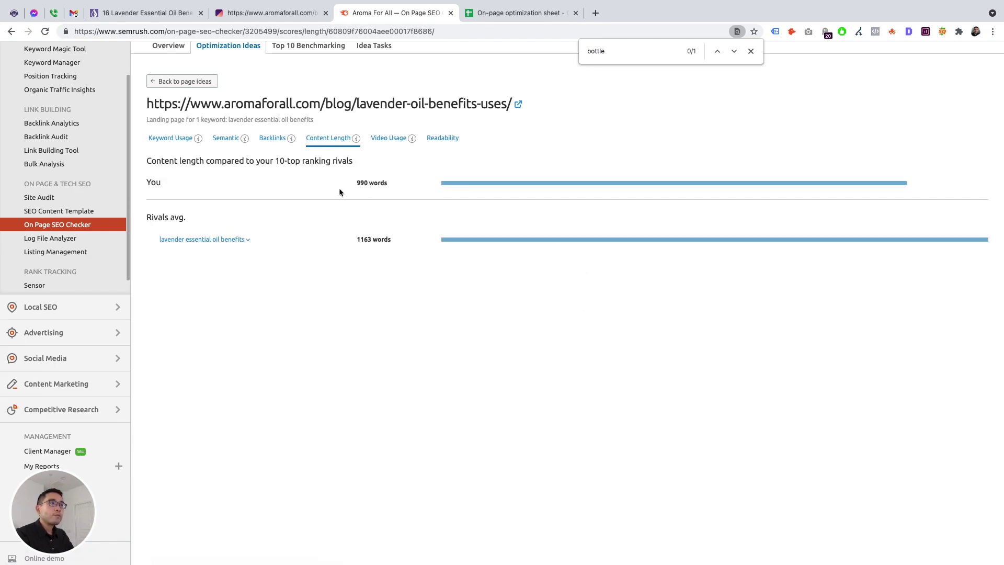
left_click_drag(357, 183, 460, 187)
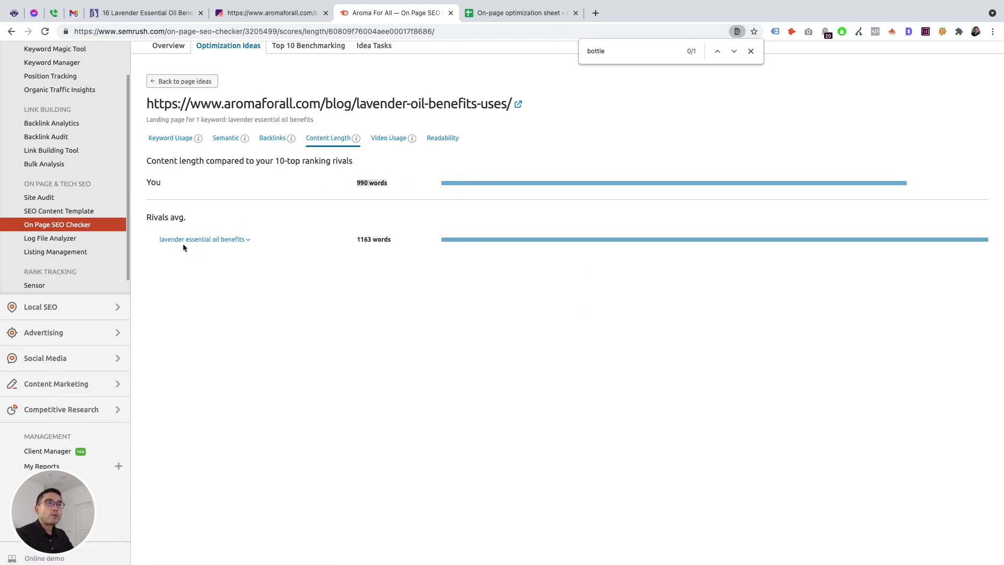
left_click_drag(357, 242, 646, 247)
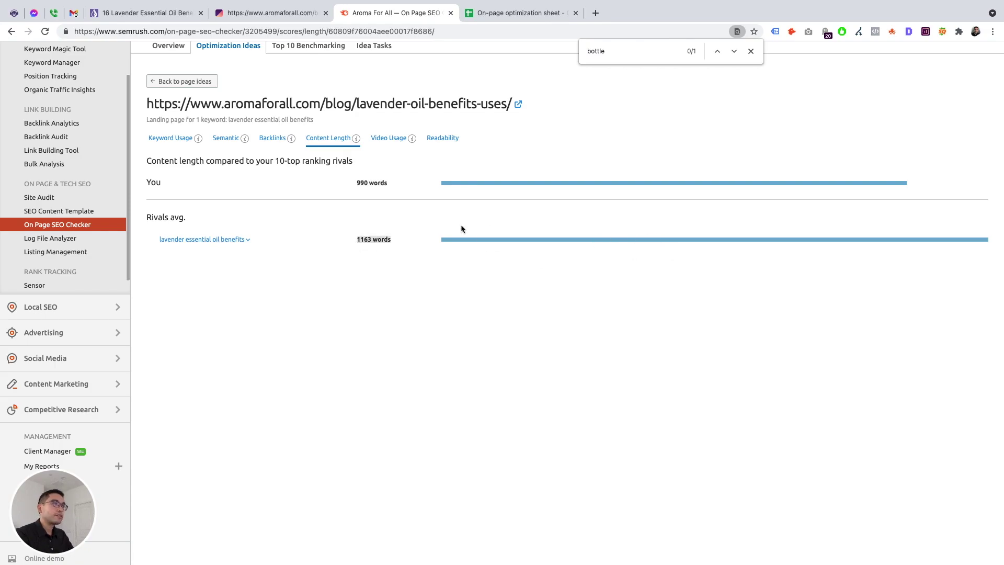
Review video usage and readability (page 60 versus rivals' 41–59), then return to related words.
left_click(390, 139)
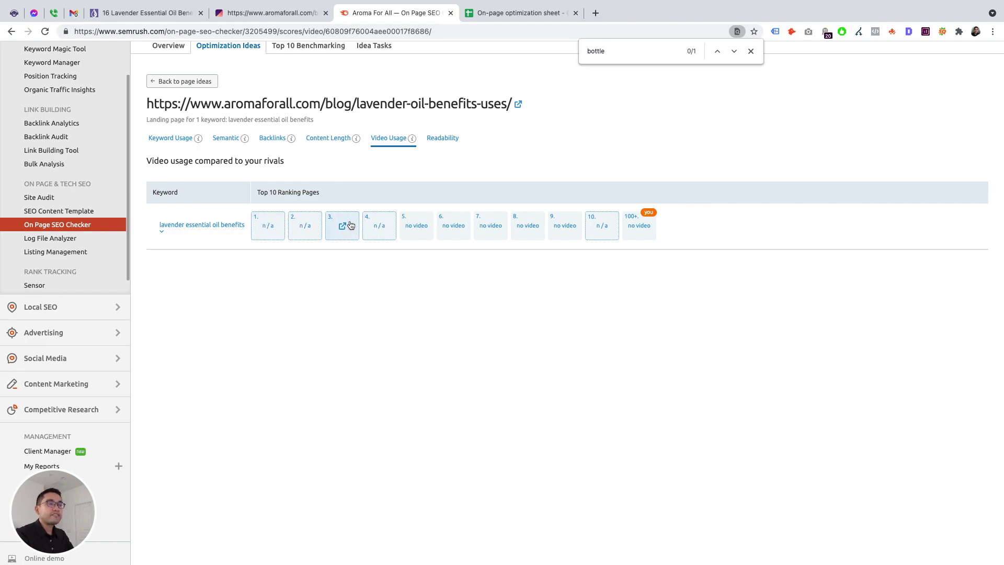
left_click(452, 139)
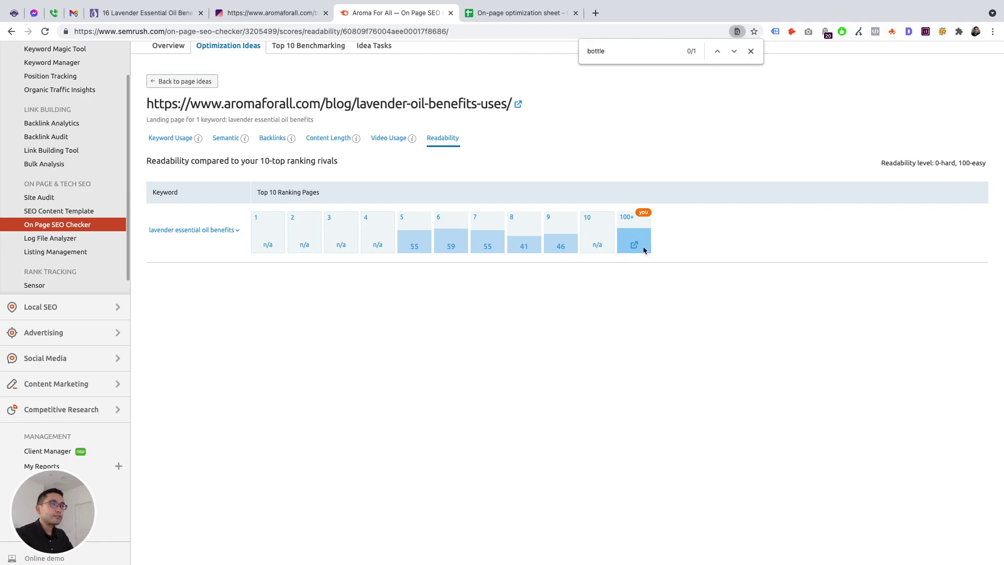
left_click(218, 140)
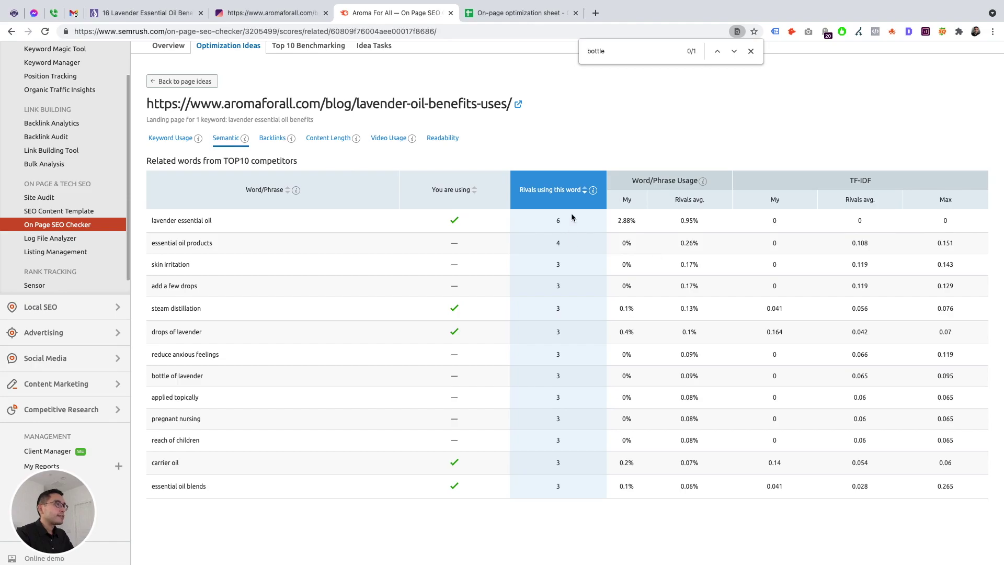
Go back to the lavender oil benefits page ideas and scroll the Optimization Ideas list to the footer and back.
left_click(181, 81)
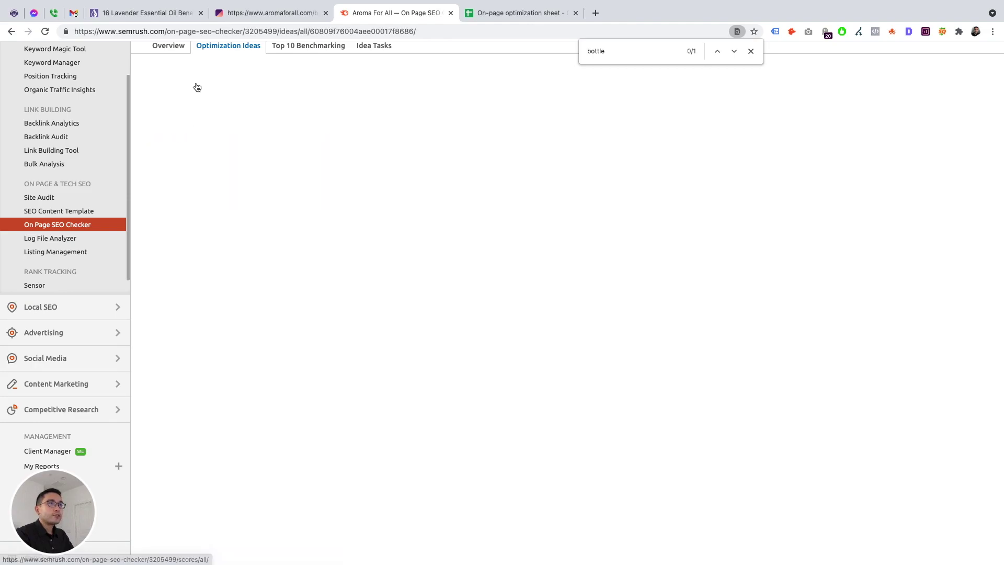
scroll(282, 270, "down", 8)
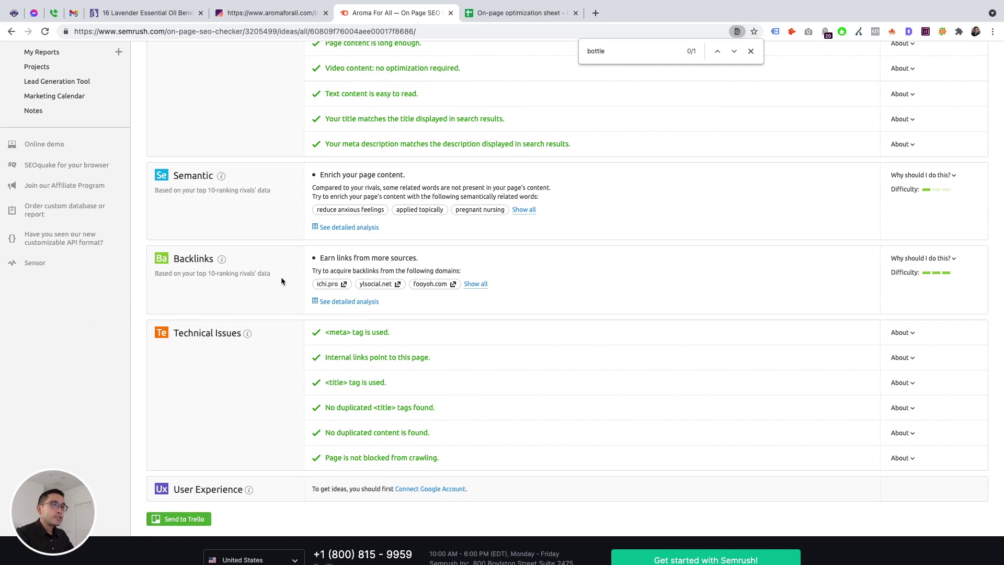
scroll(229, 284, "down", 2)
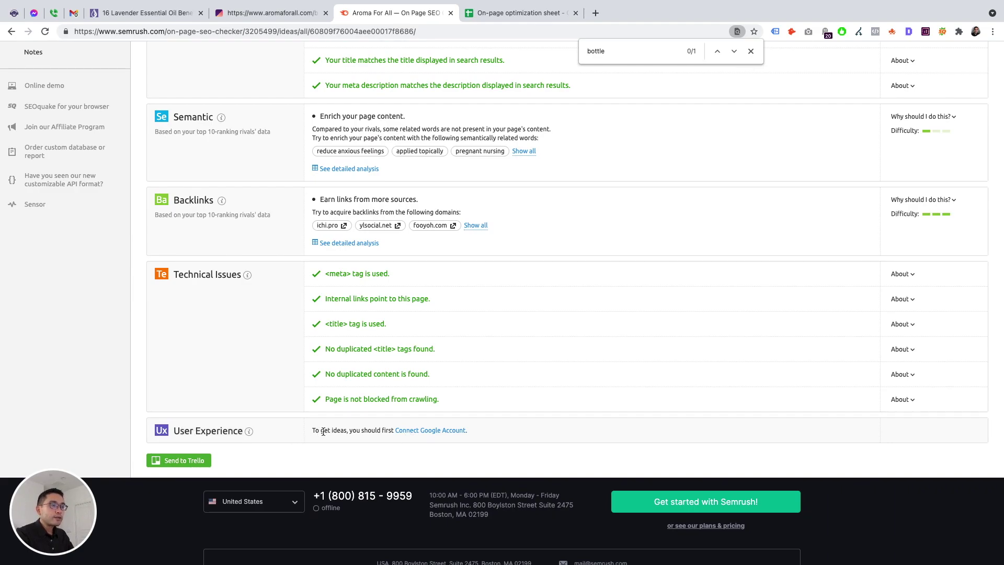
scroll(359, 428, "up", 20)
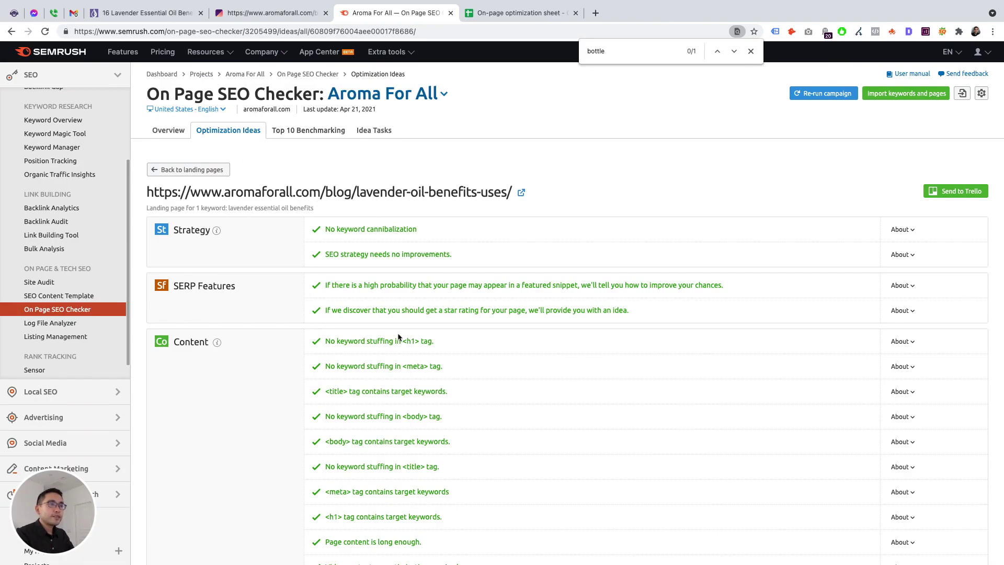
scroll(399, 336, "down", 12)
scroll(382, 285, "up", 11)
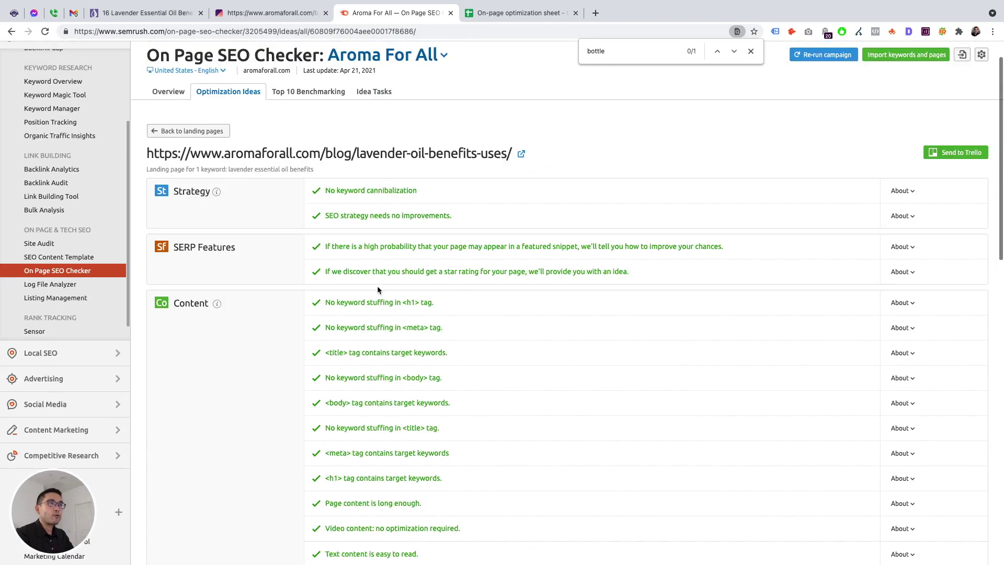
scroll(378, 290, "up", 1)
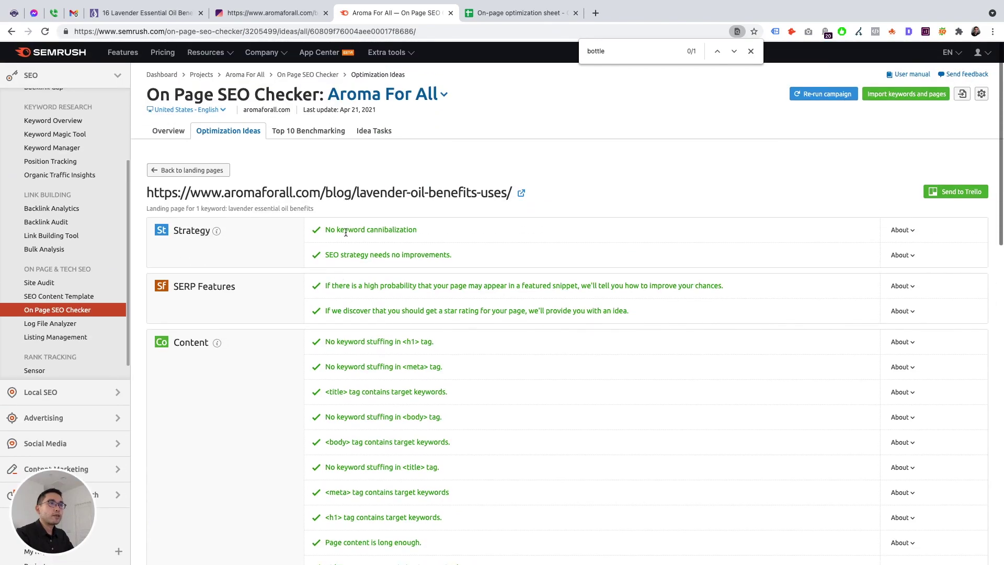
left_click(317, 133)
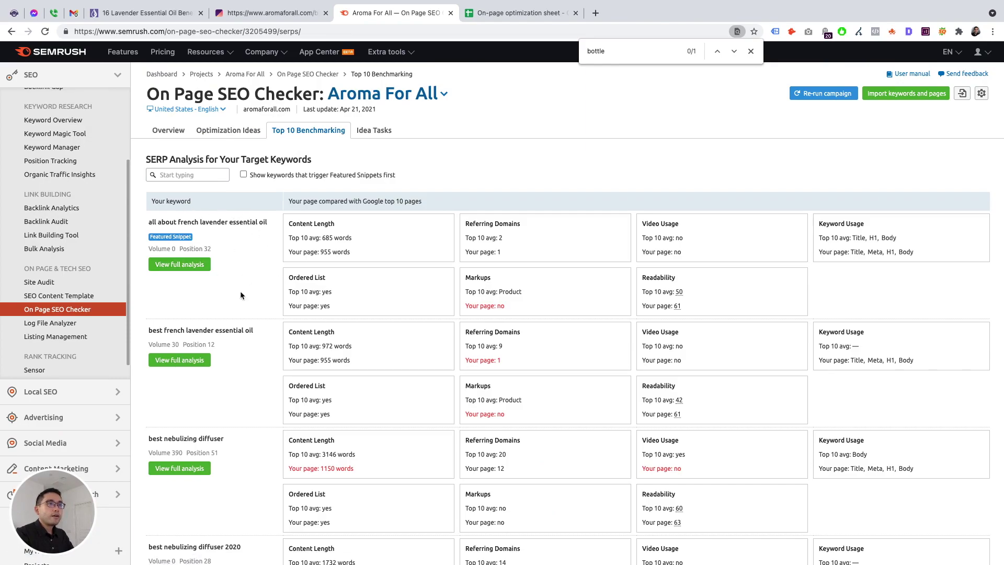
Review the Top 10 Benchmarking SERP cards, e.g. french lavender oil at 955 words versus 685 average.
scroll(241, 294, "down", 5)
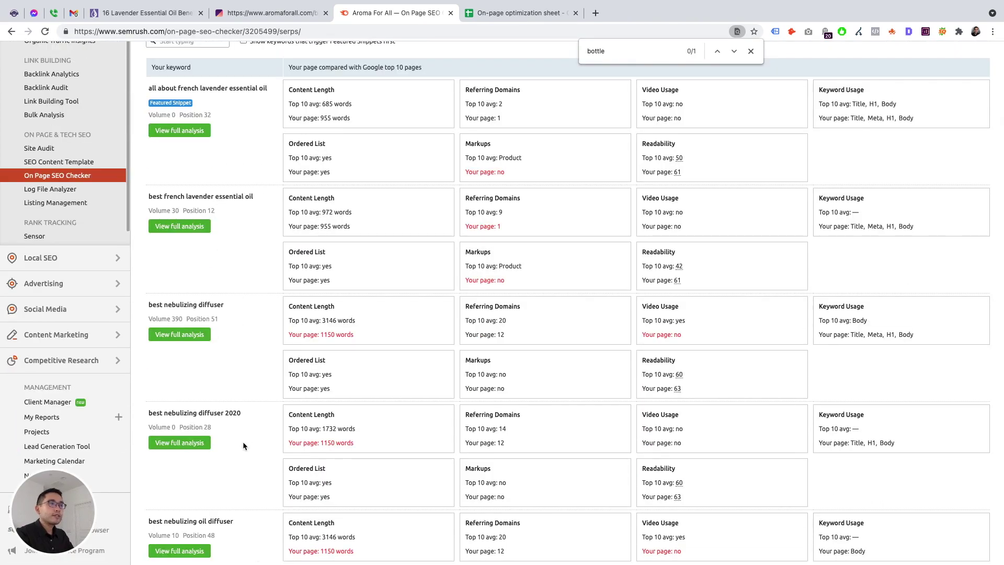
scroll(243, 446, "up", 3)
left_click_drag(508, 253, 461, 228)
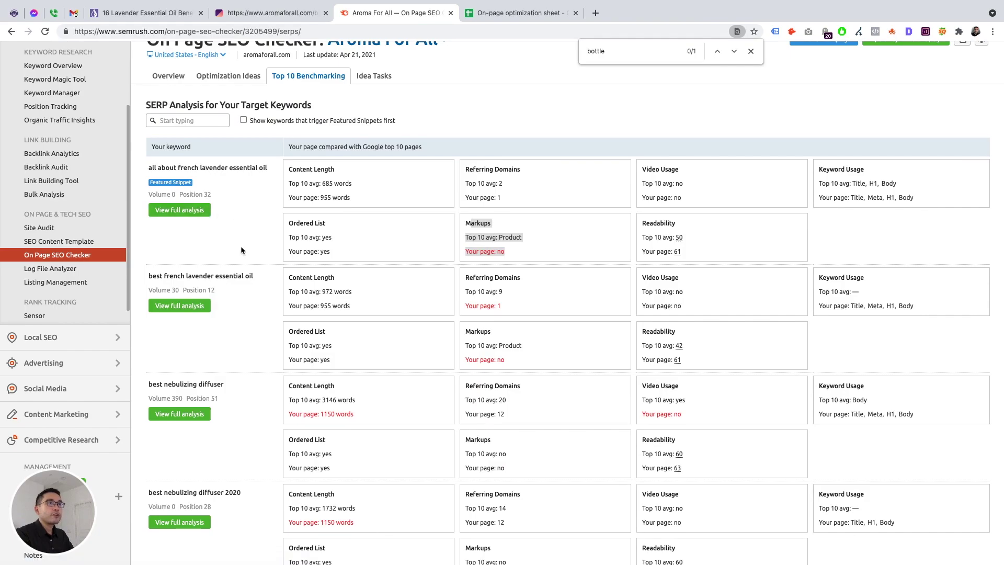
scroll(222, 233, "down", 3)
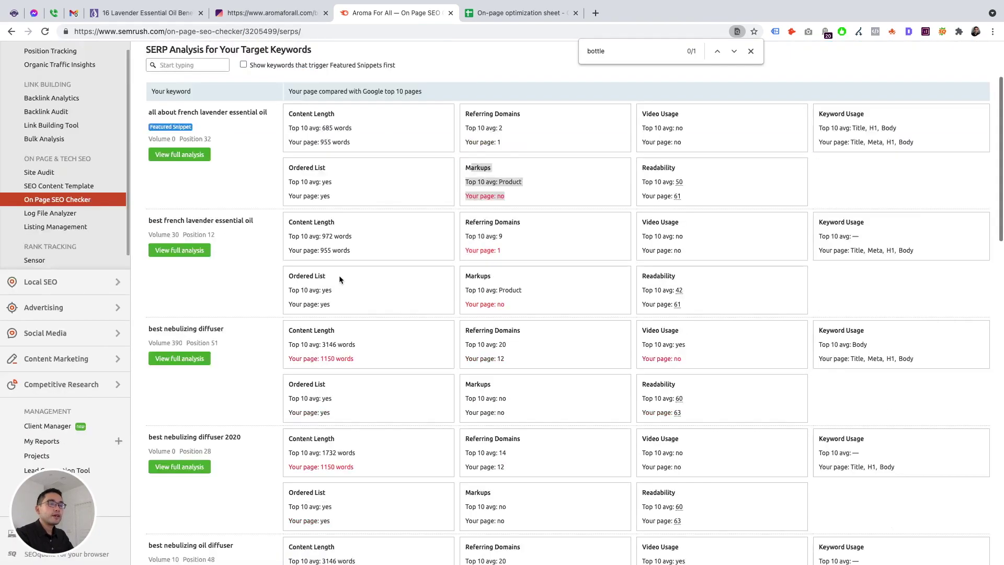
scroll(256, 321, "up", 4)
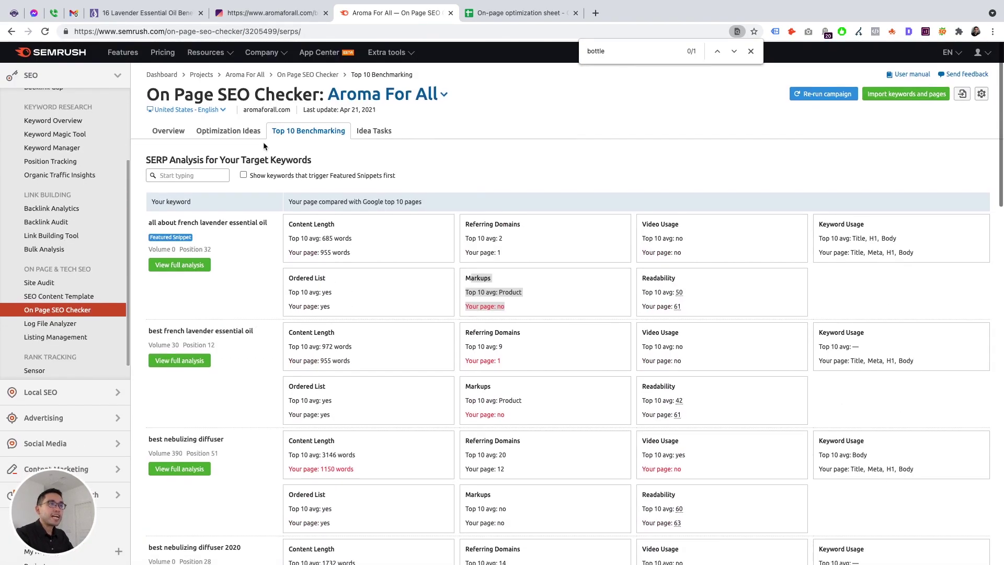
left_click(250, 138)
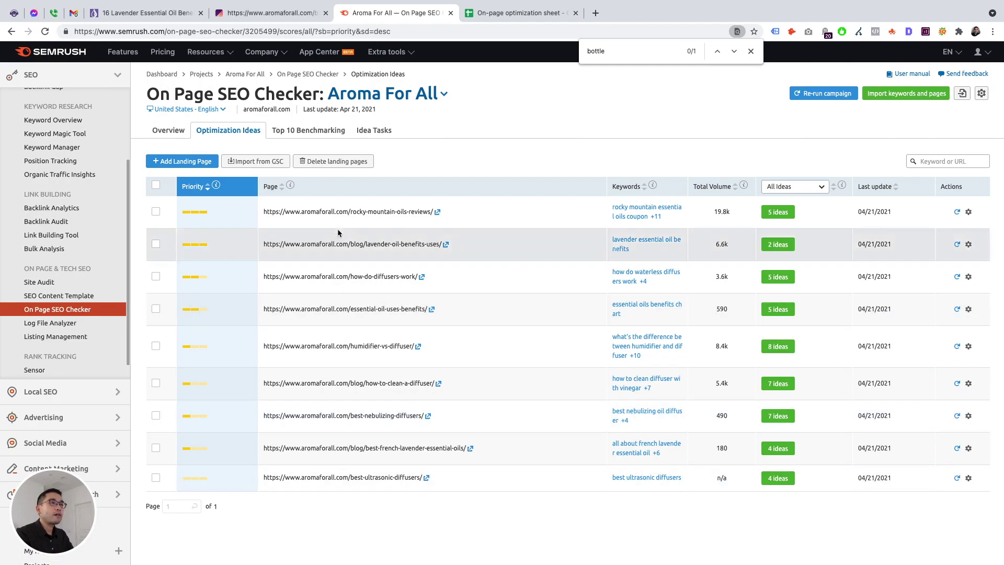
Open the lavender oil benefits page's ideas and scroll through its on-page optimization checks.
mouse_move(349, 32)
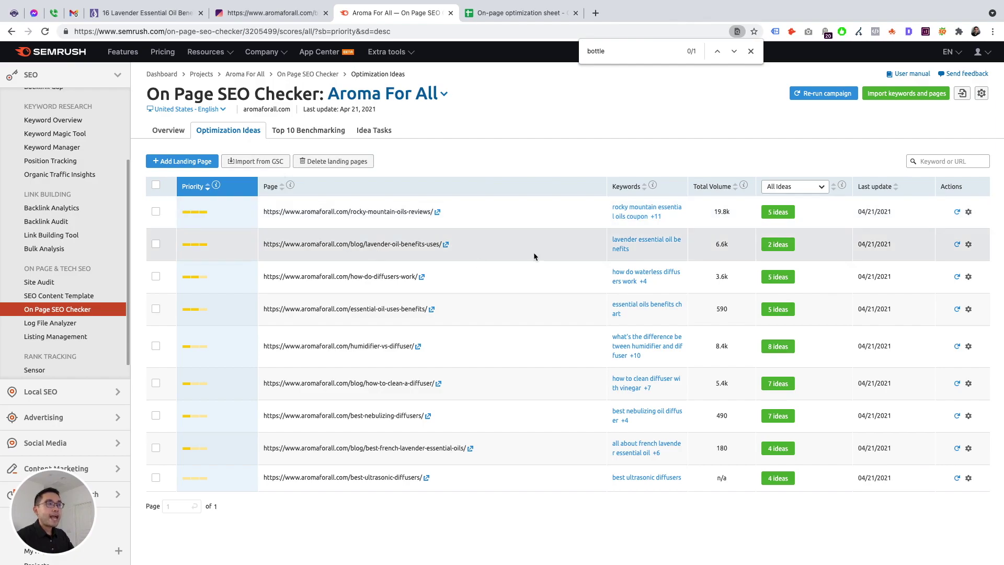
left_click(779, 246)
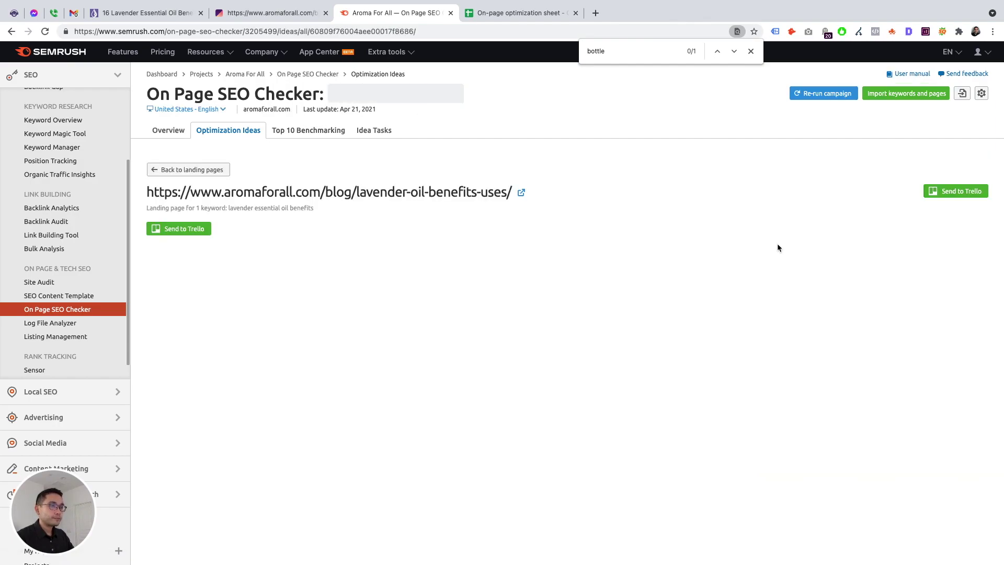
scroll(186, 214, "down", 3)
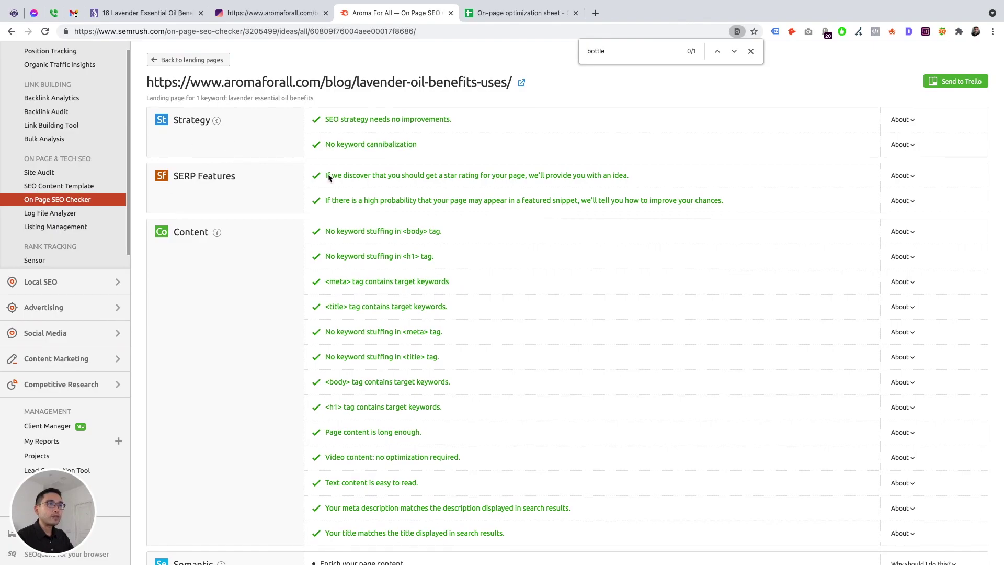
scroll(193, 141, "down", 10)
scroll(332, 380, "up", 8)
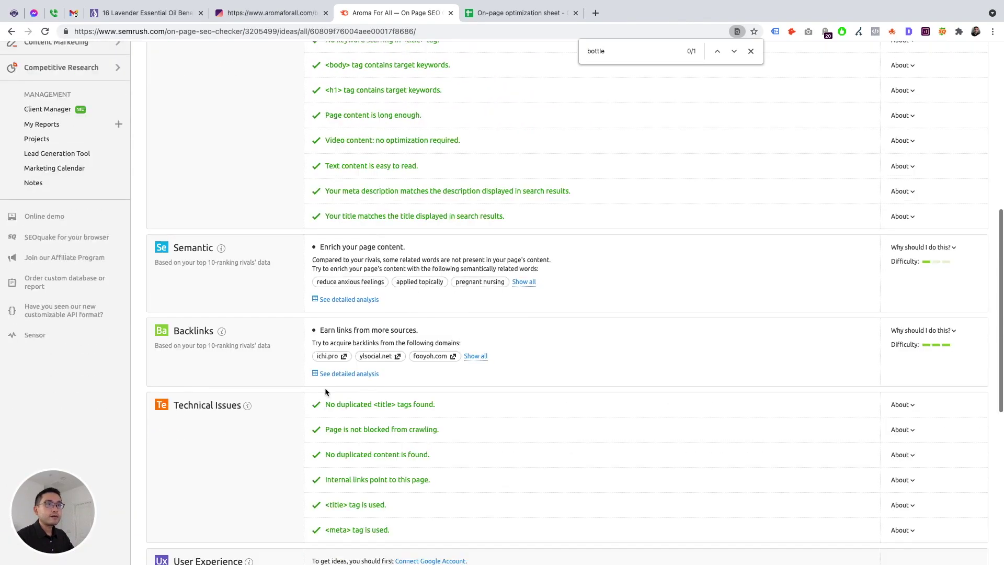
scroll(198, 387, "up", 4)
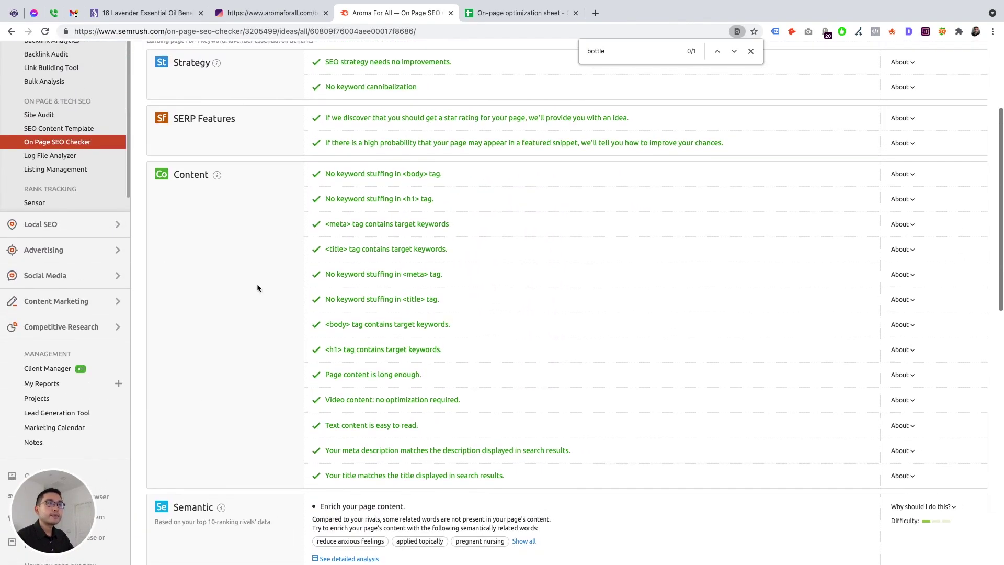
scroll(310, 185, "down", 5)
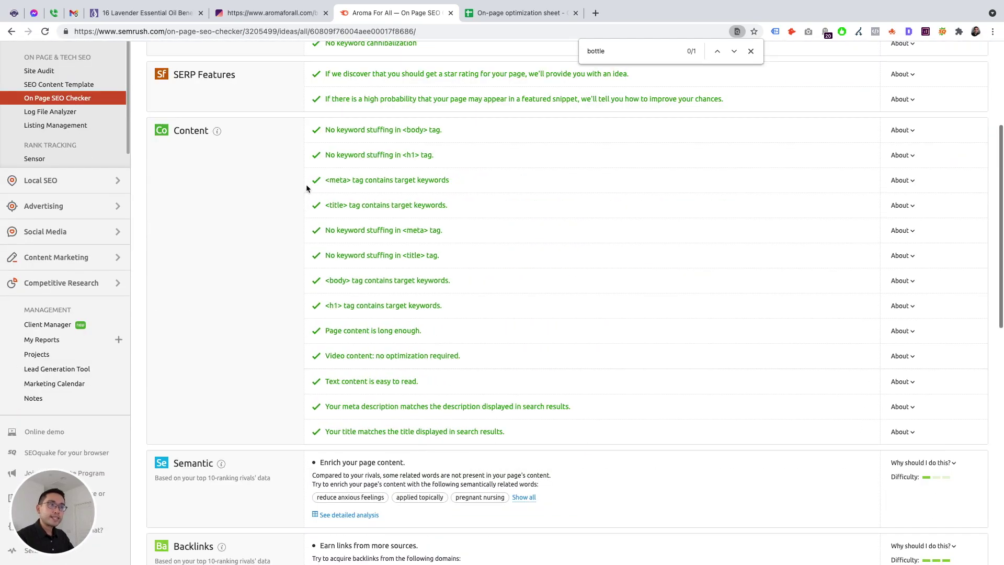
Bring up the Surfer audit showing Content Score 56, to be raised by at least 12.
left_click(269, 14)
scroll(186, 192, "down", 10)
scroll(187, 192, "up", 5)
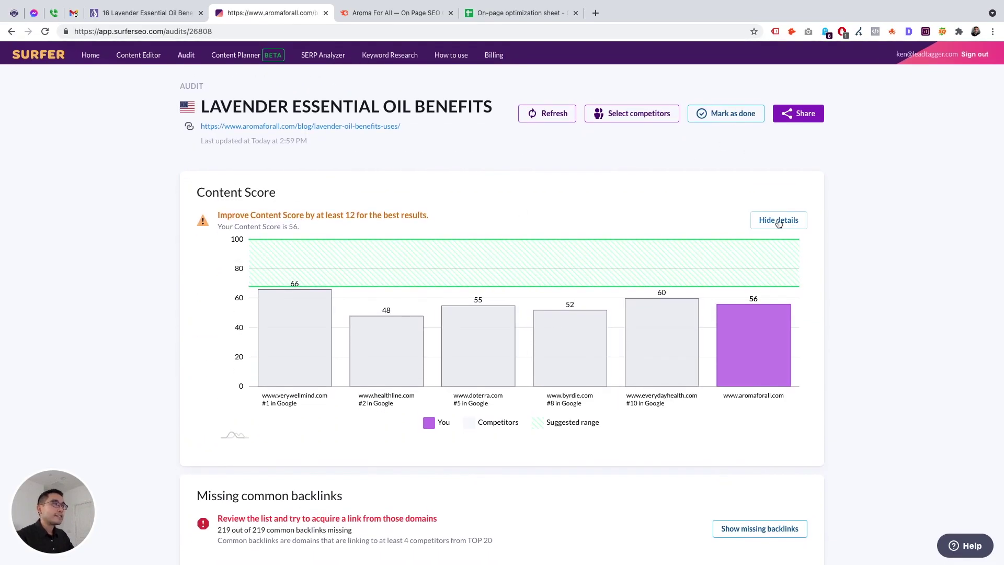
scroll(603, 247, "down", 3)
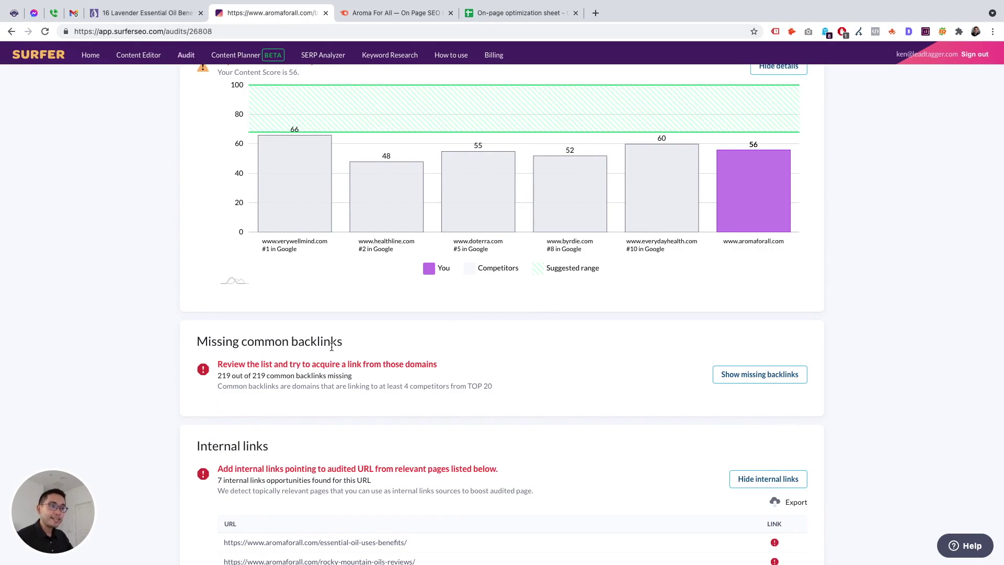
scroll(434, 348, "up", 2)
scroll(434, 347, "down", 3)
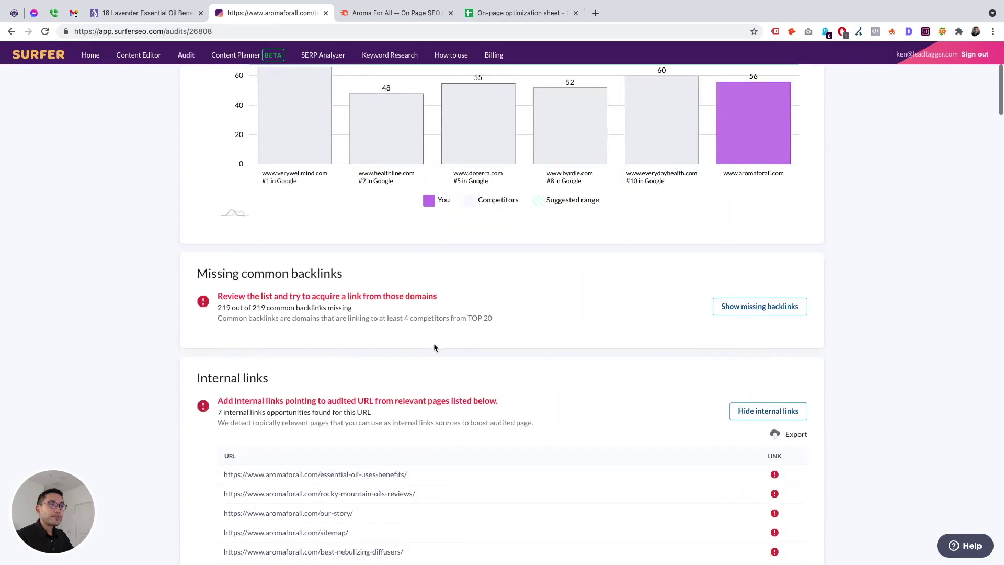
scroll(237, 350, "down", 4)
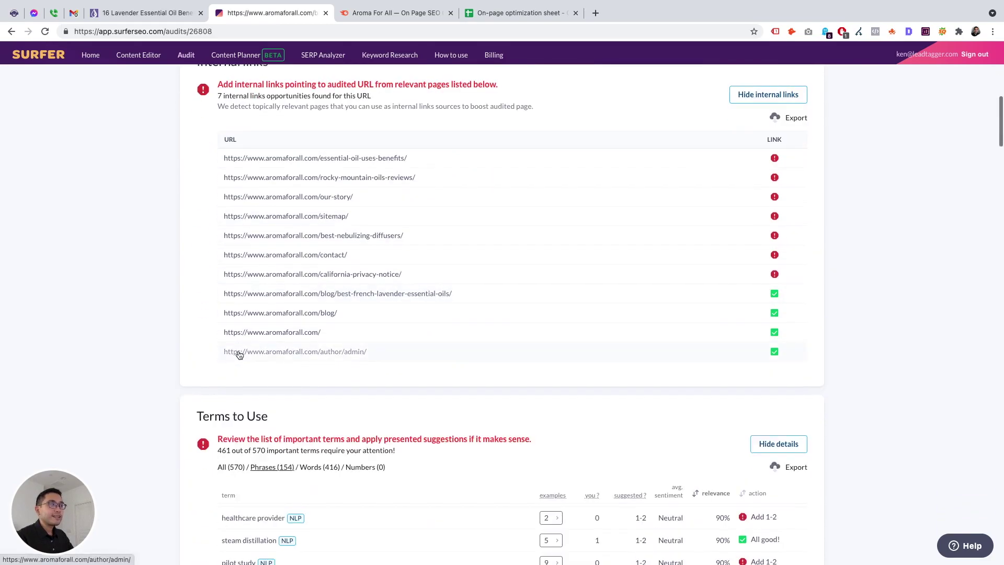
scroll(306, 238, "down", 4)
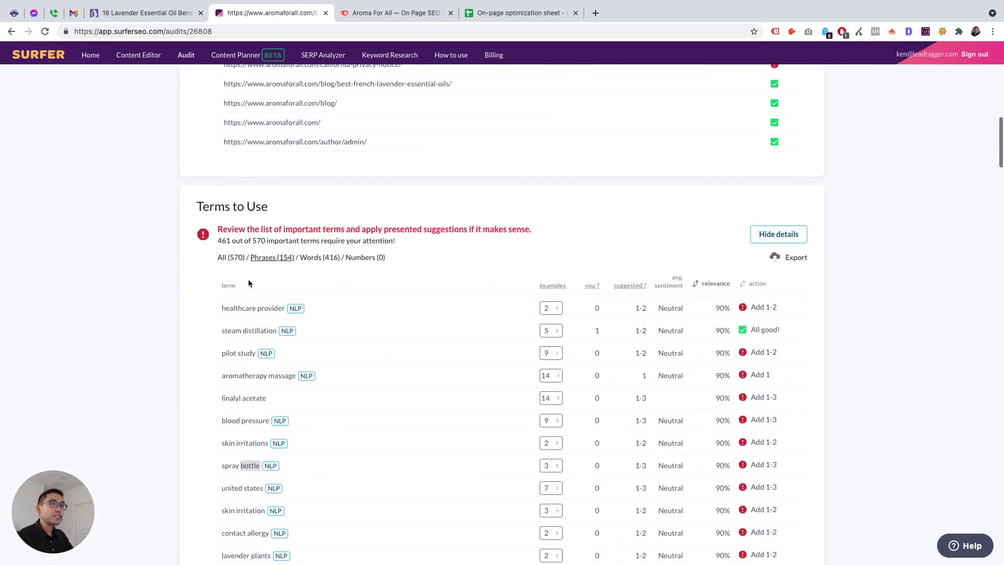
scroll(281, 269, "down", 5)
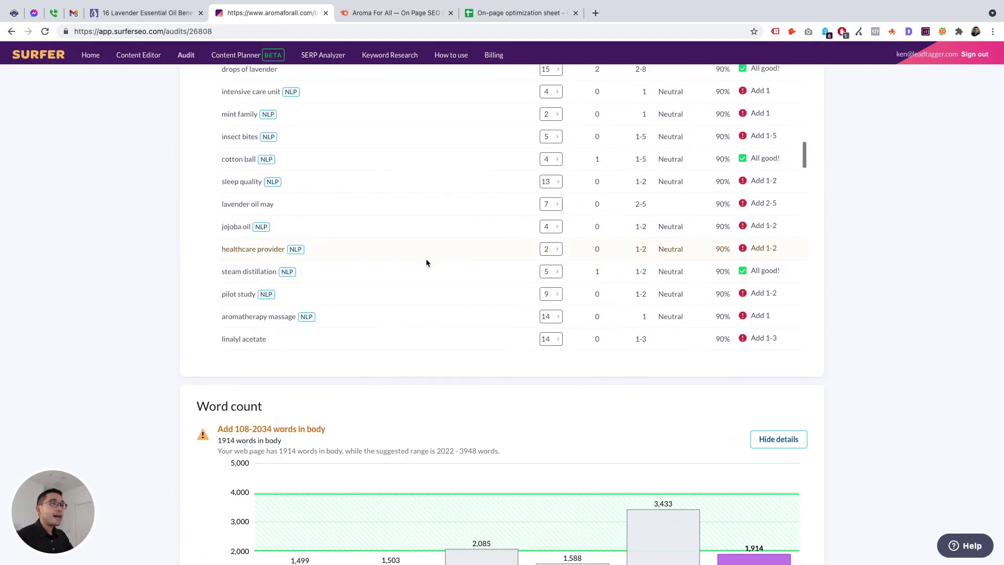
scroll(426, 262, "up", 3)
scroll(164, 227, "up", 3)
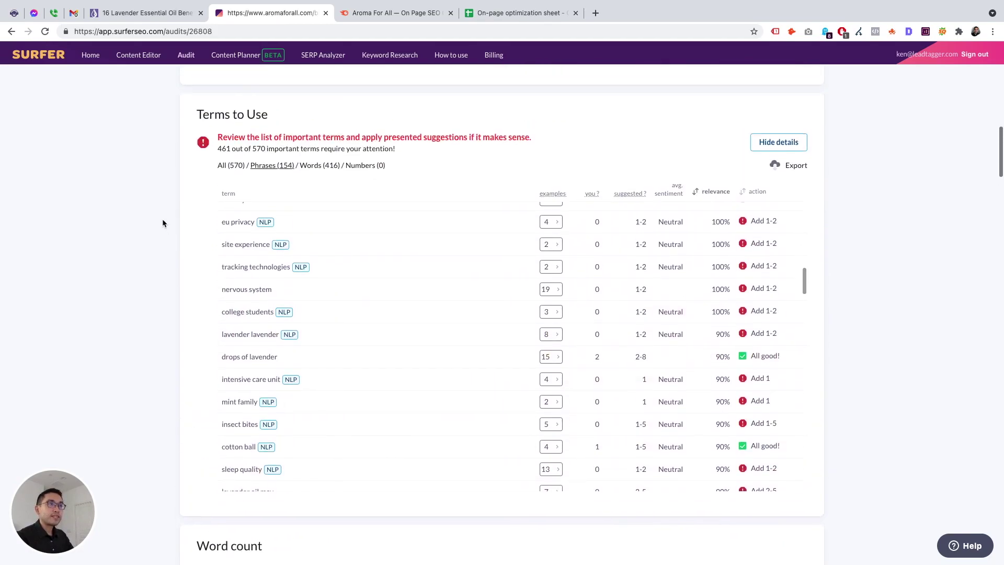
scroll(206, 175, "up", 2)
scroll(224, 234, "down", 8)
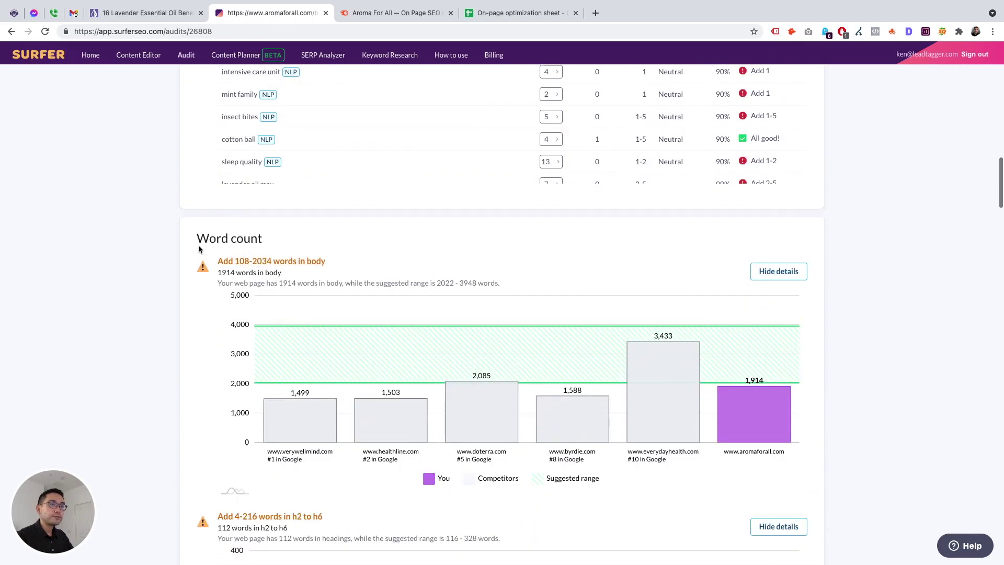
scroll(199, 249, "down", 16)
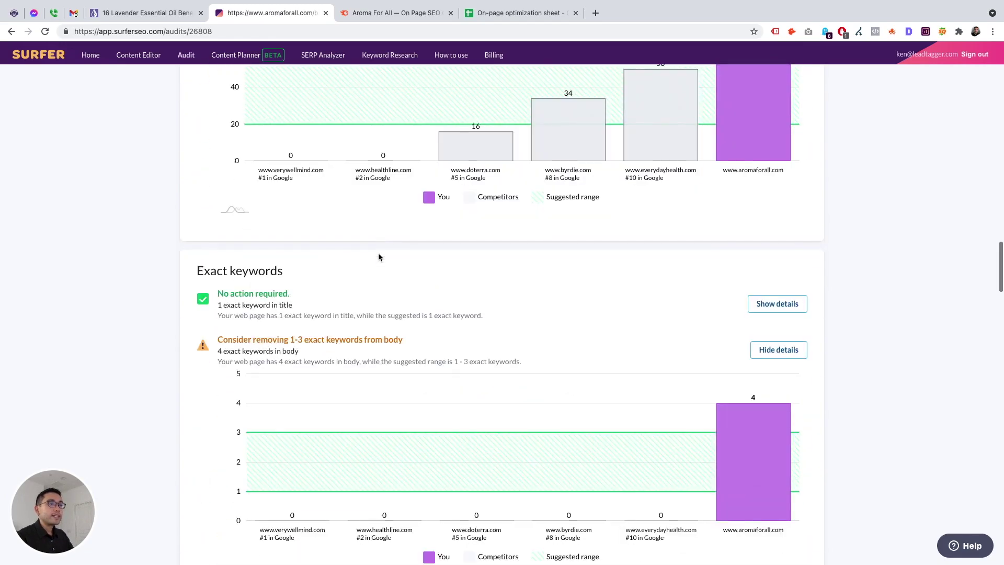
scroll(366, 262, "down", 7)
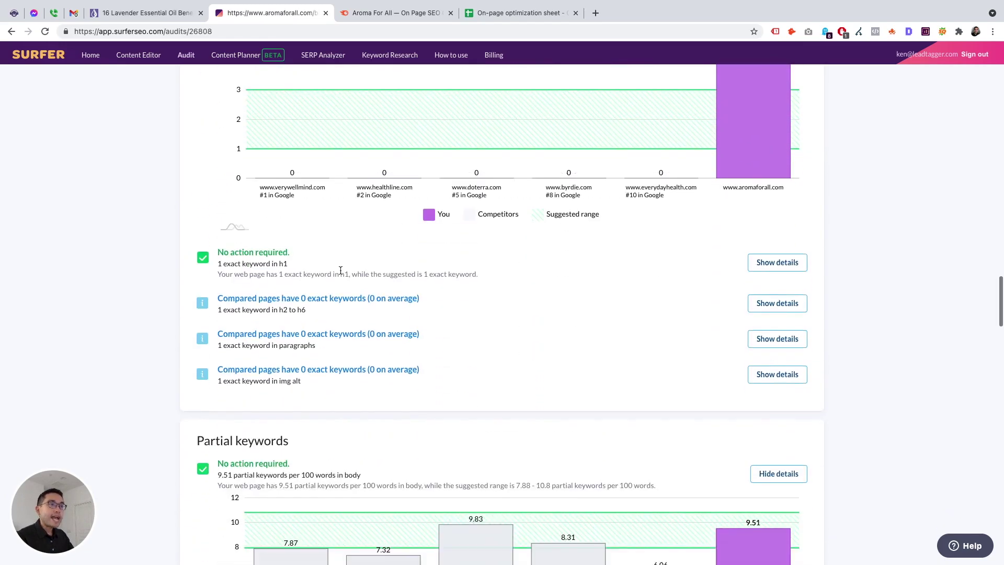
scroll(341, 270, "down", 12)
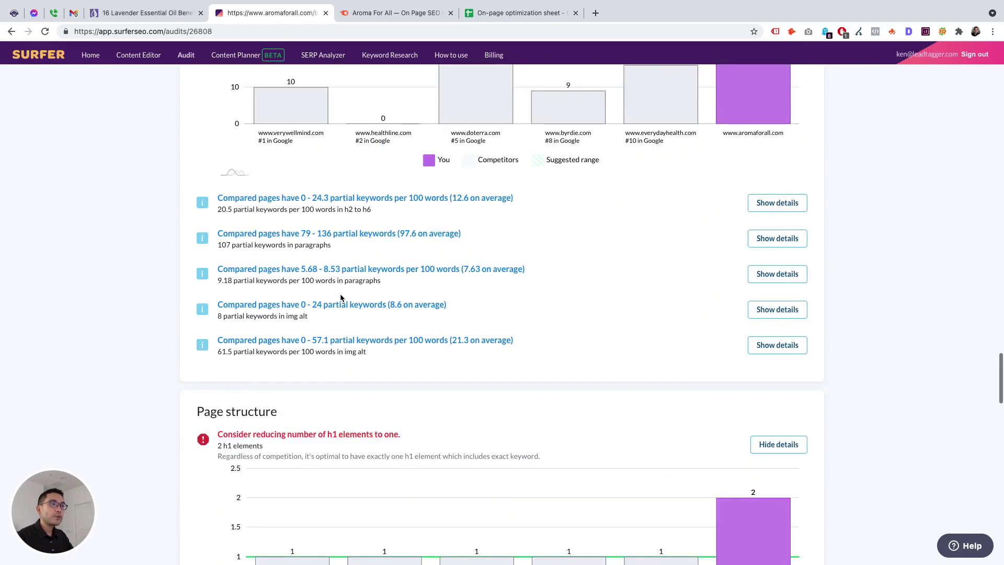
scroll(341, 293, "down", 4)
scroll(341, 276, "down", 4)
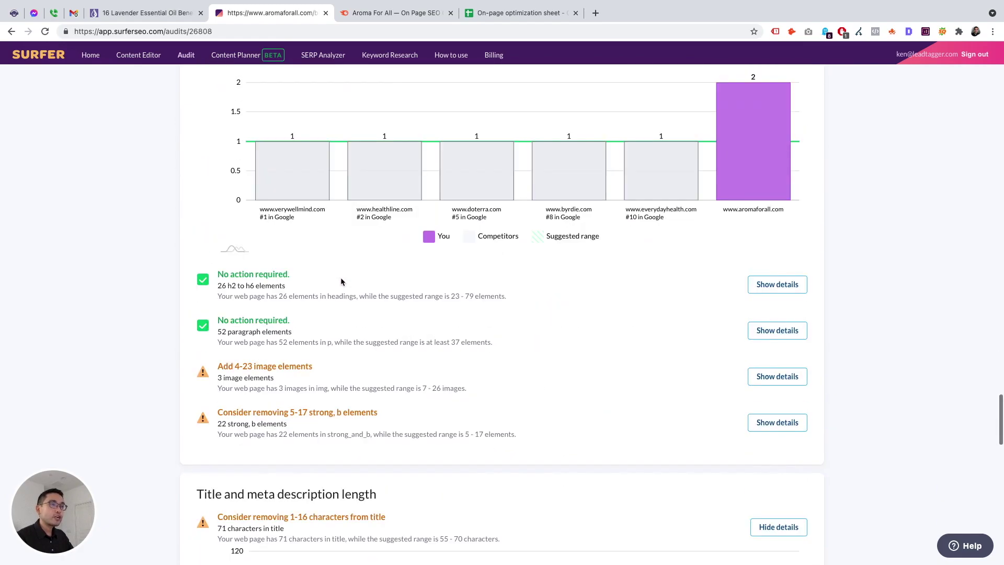
scroll(337, 286, "down", 10)
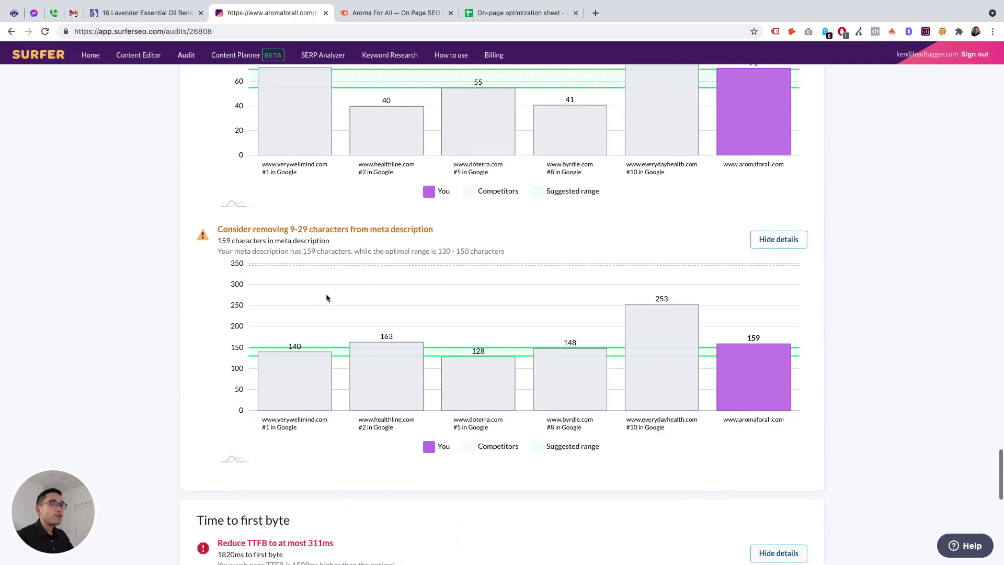
scroll(332, 314, "down", 5)
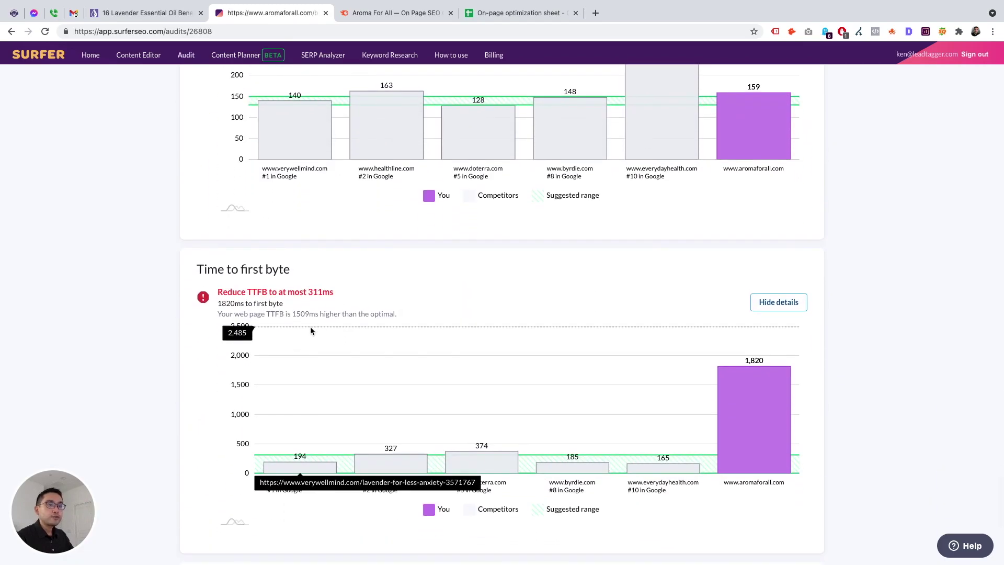
scroll(306, 325, "up", 15)
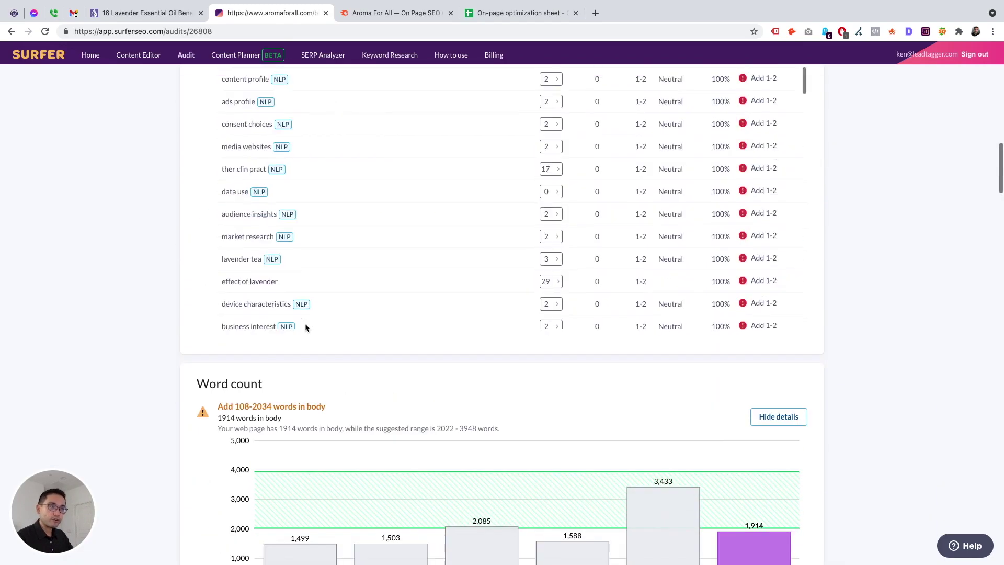
scroll(305, 324, "up", 15)
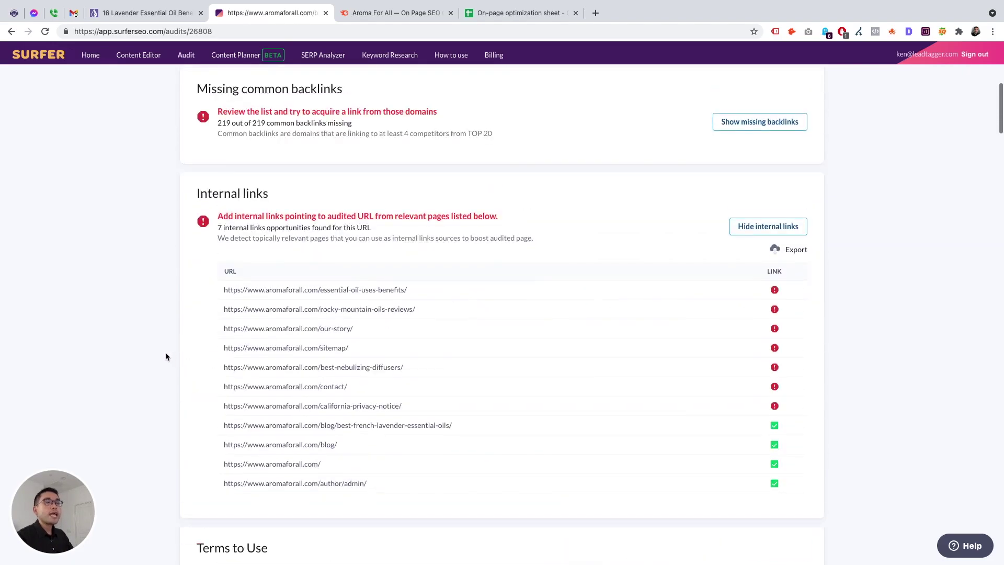
scroll(165, 356, "up", 8)
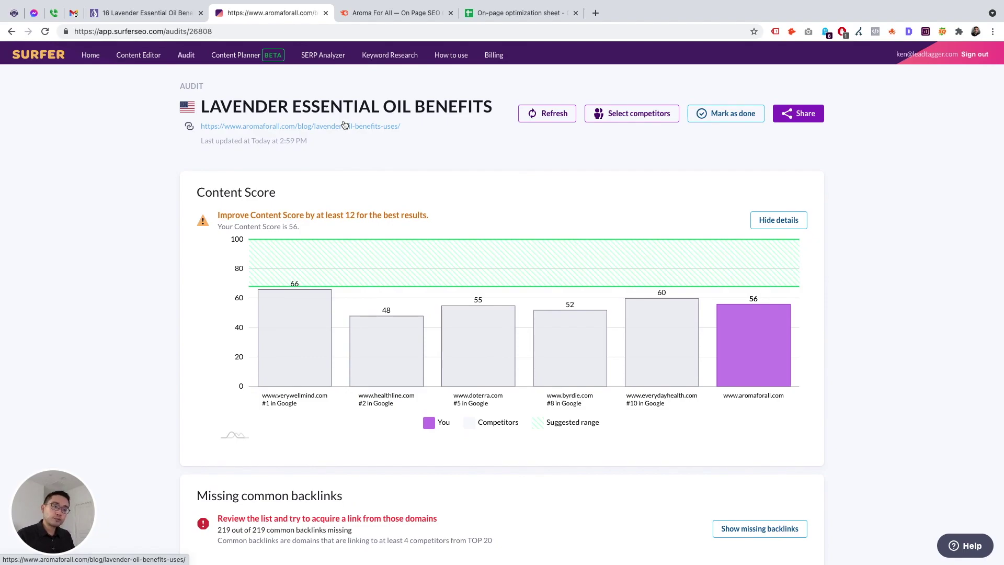
Compare SEMrush's lavender page ideas against the Surfer audit, then close the find bar searching 'bottle'.
left_click(400, 15)
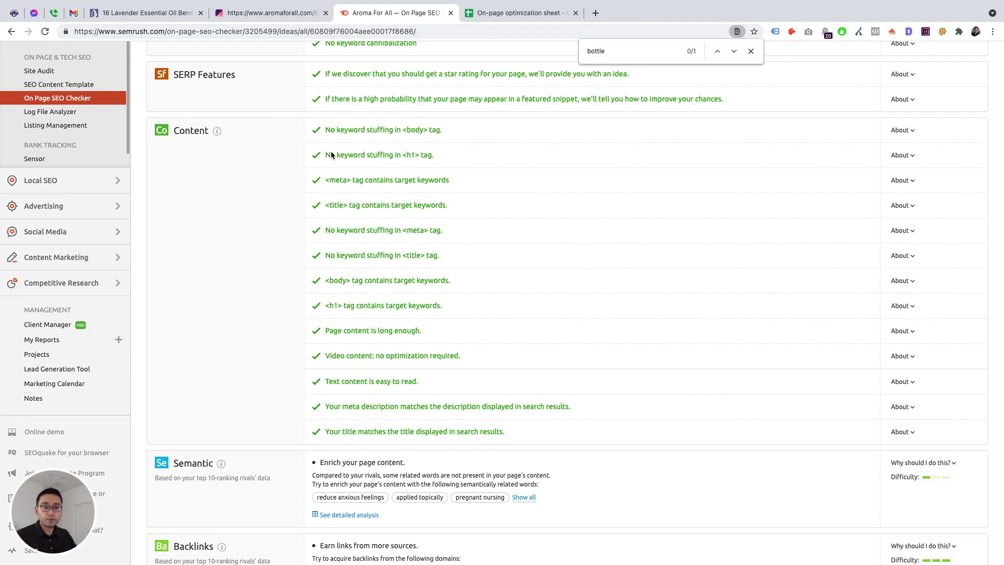
scroll(331, 155, "up", 5)
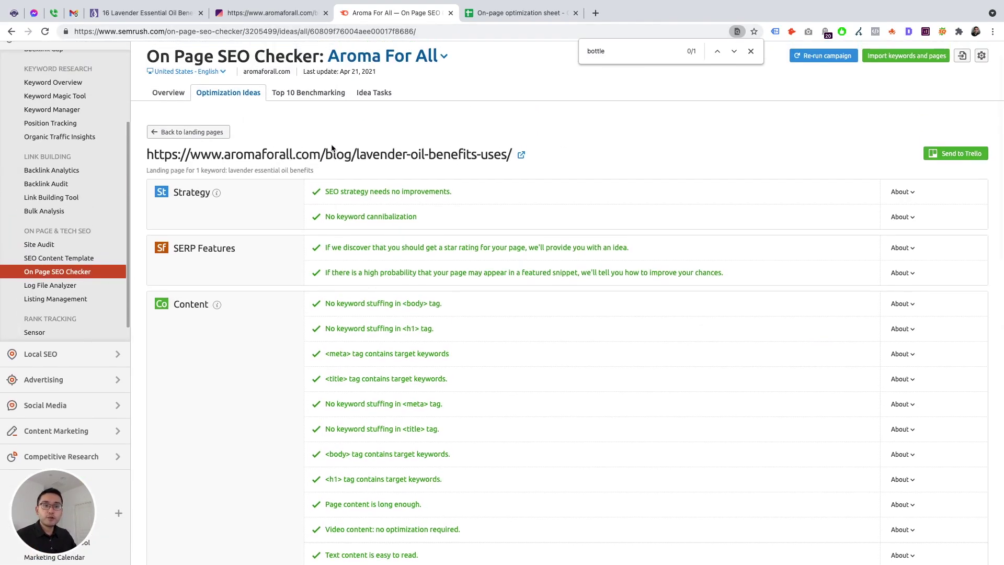
left_click(271, 13)
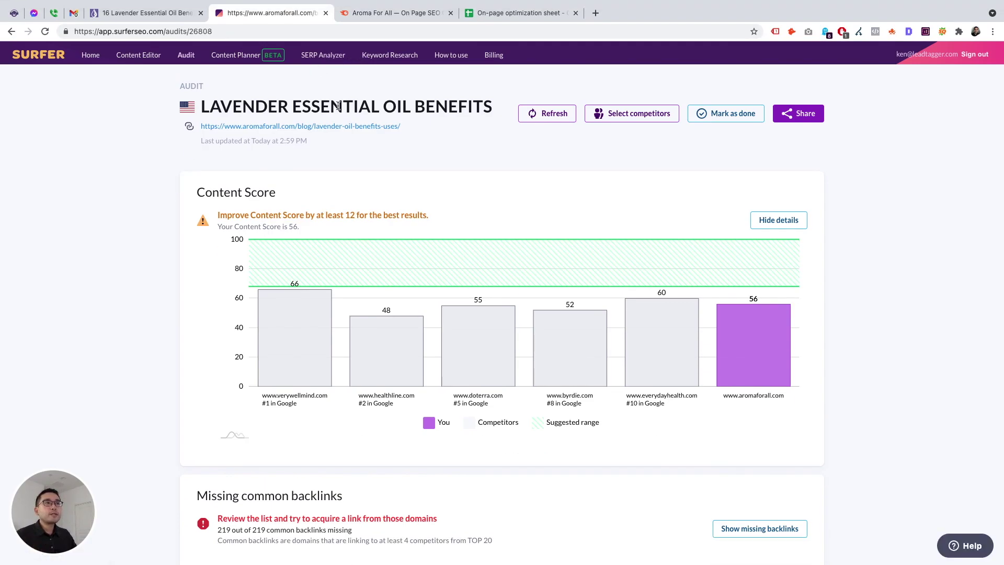
left_click(369, 13)
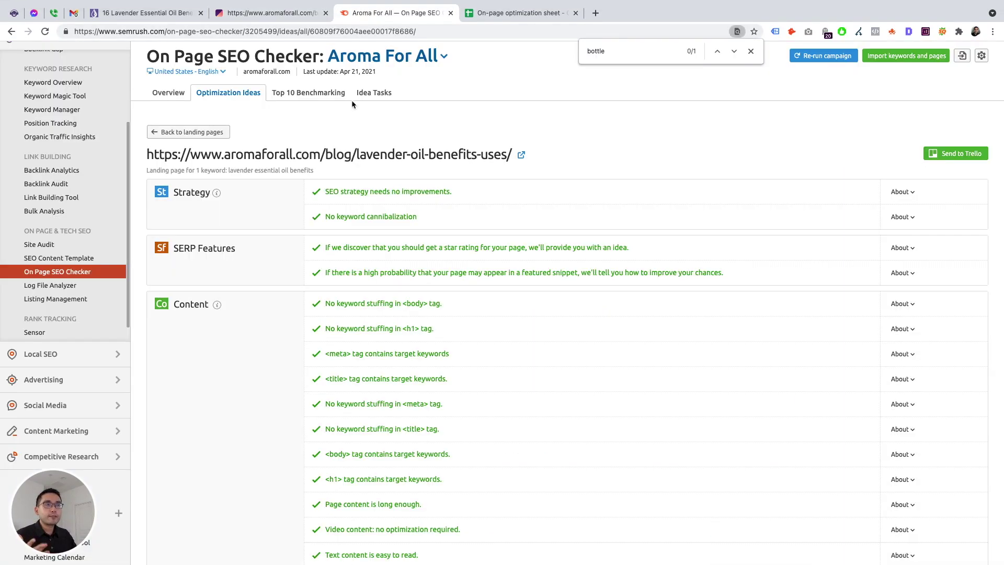
left_click(751, 50)
left_click(505, 106)
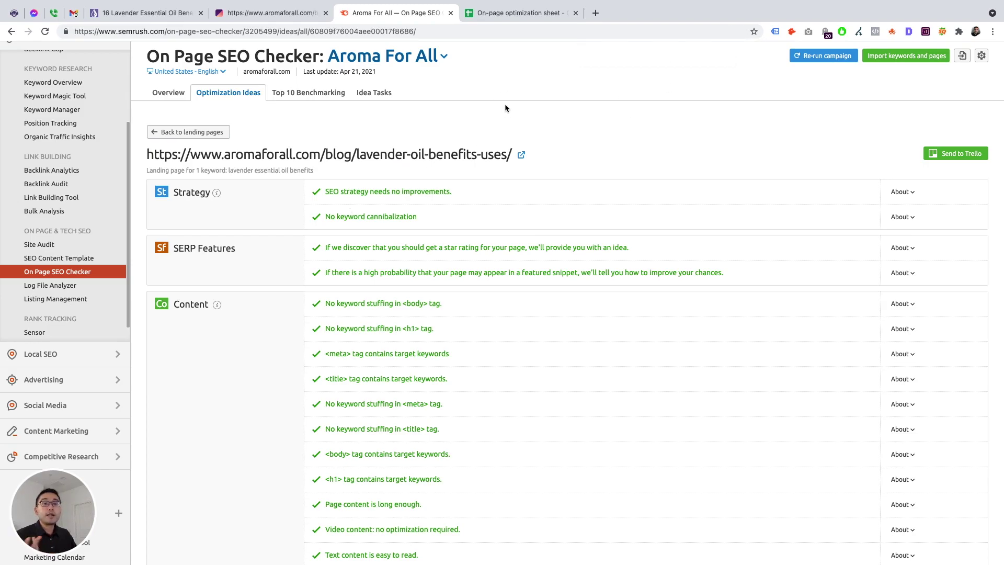